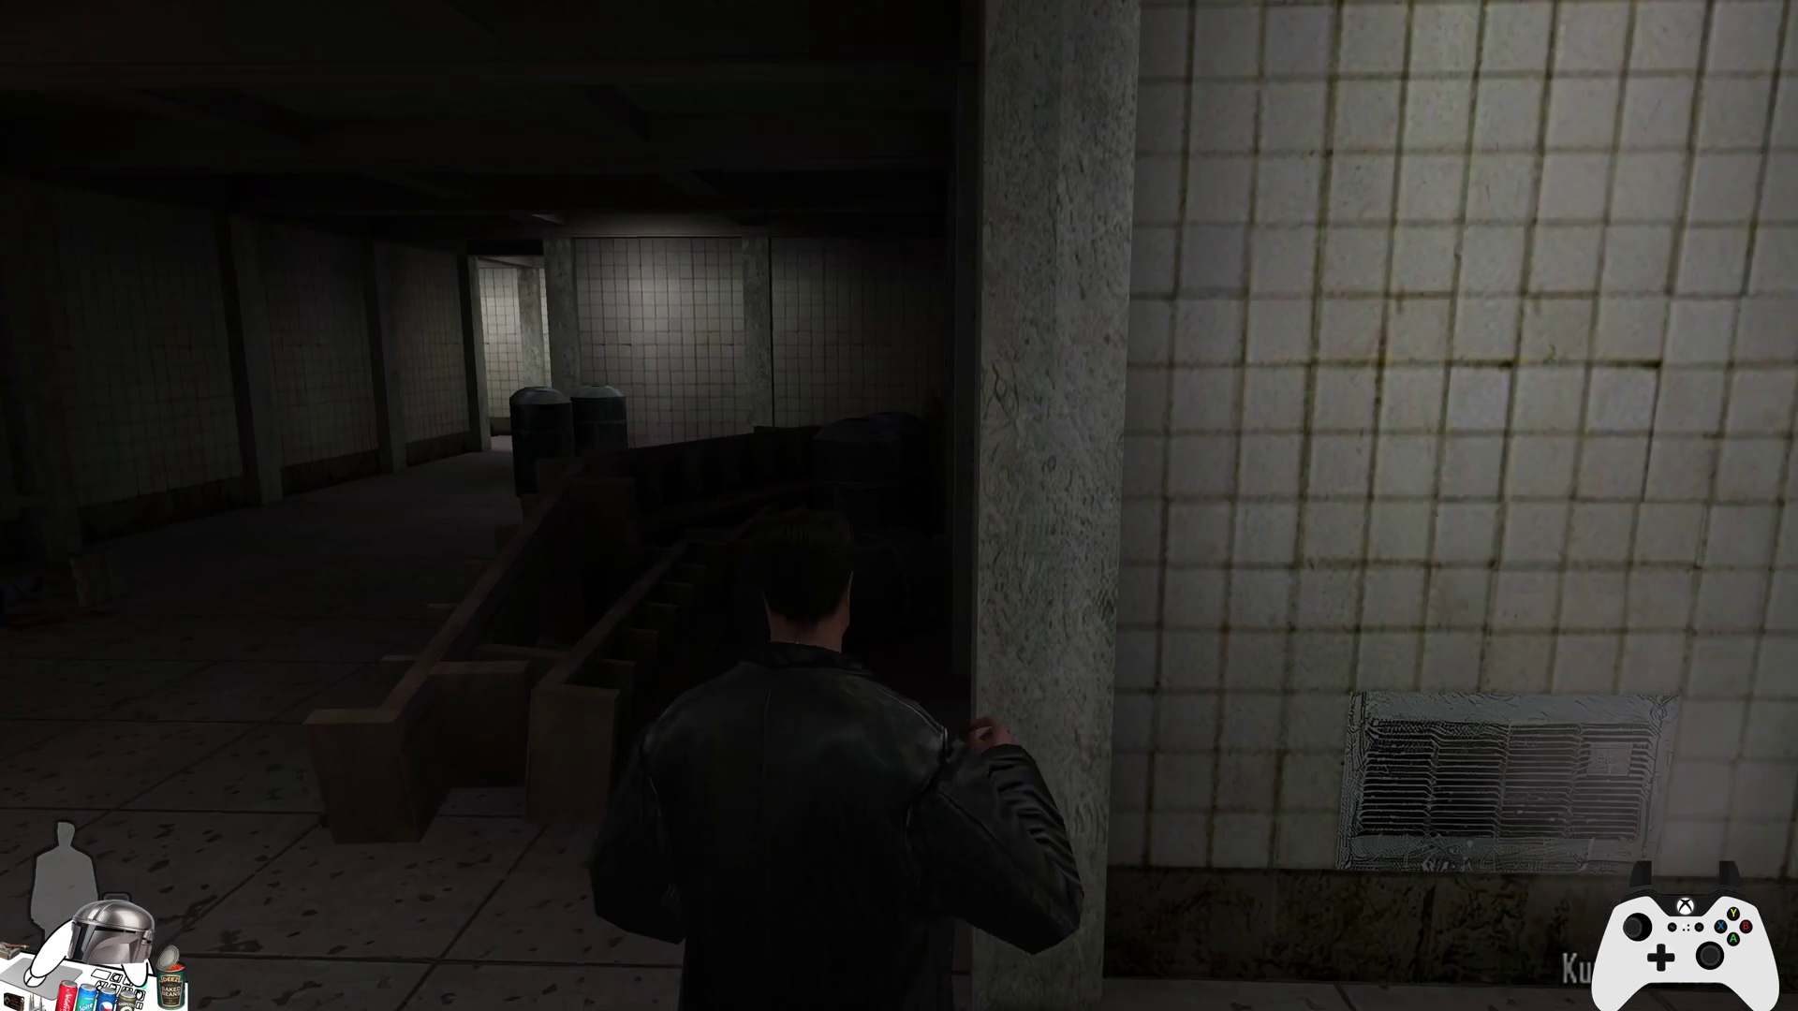
key(w)
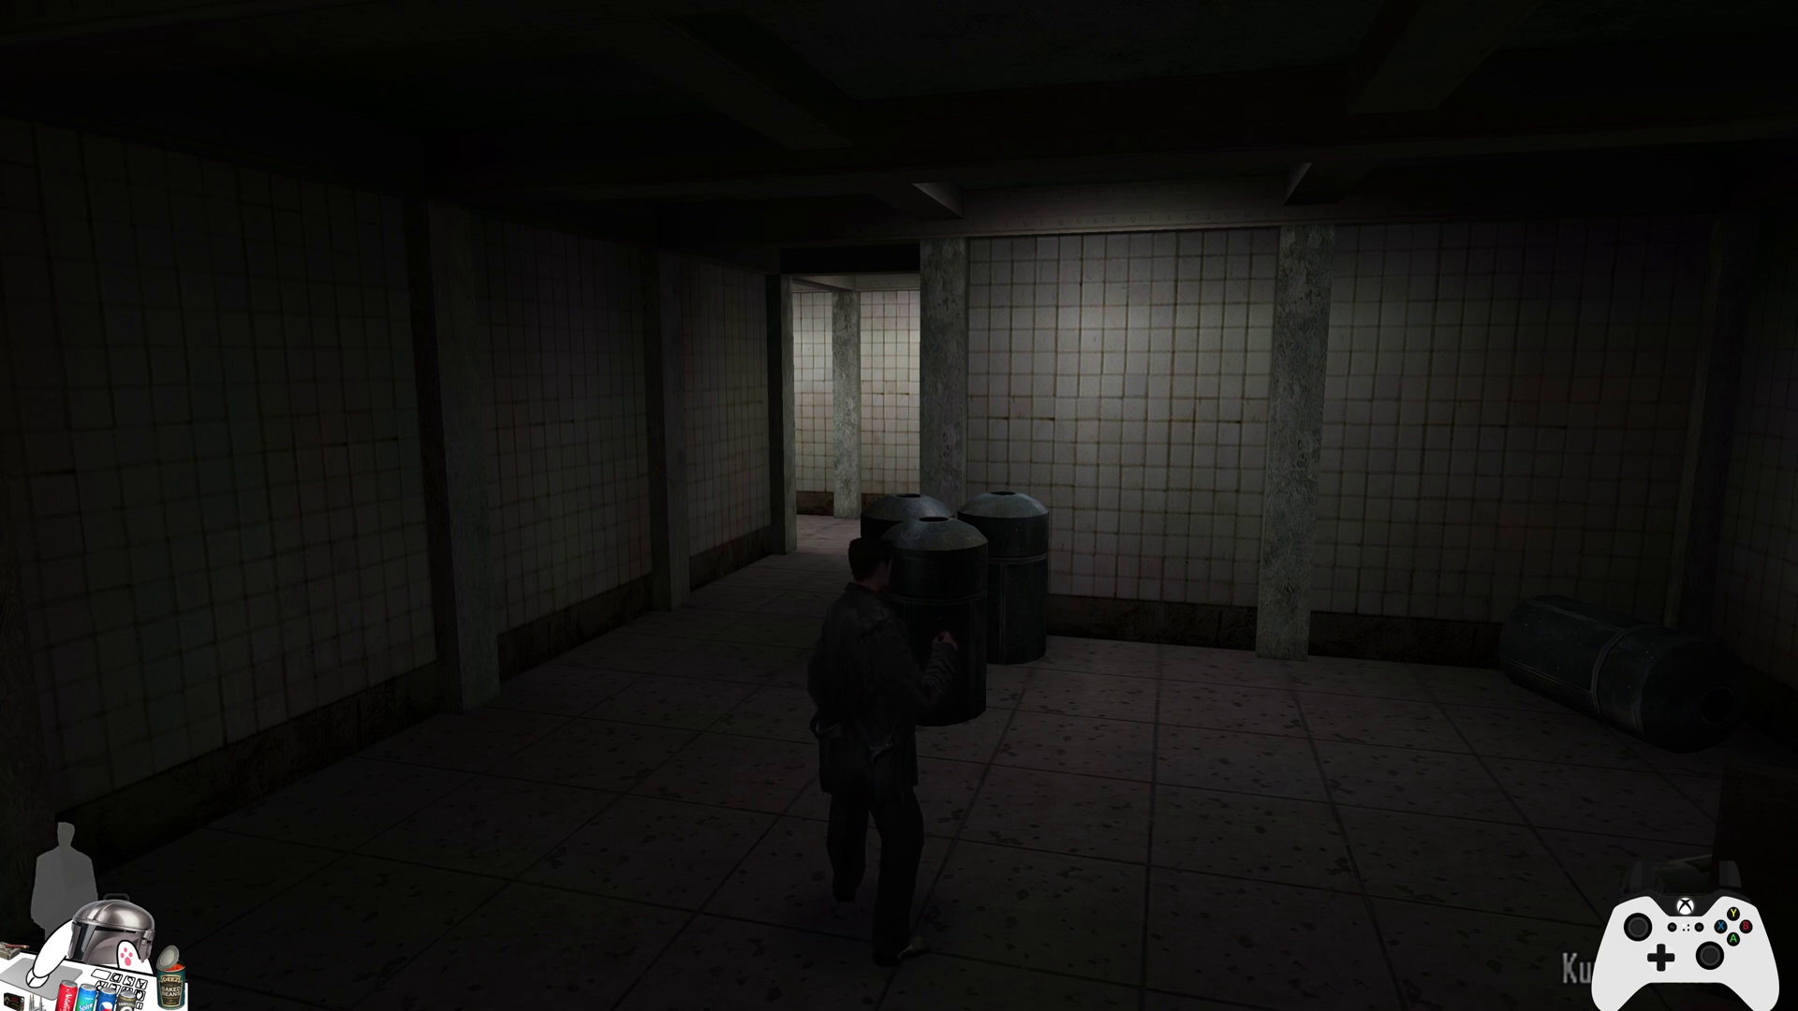
key(a)
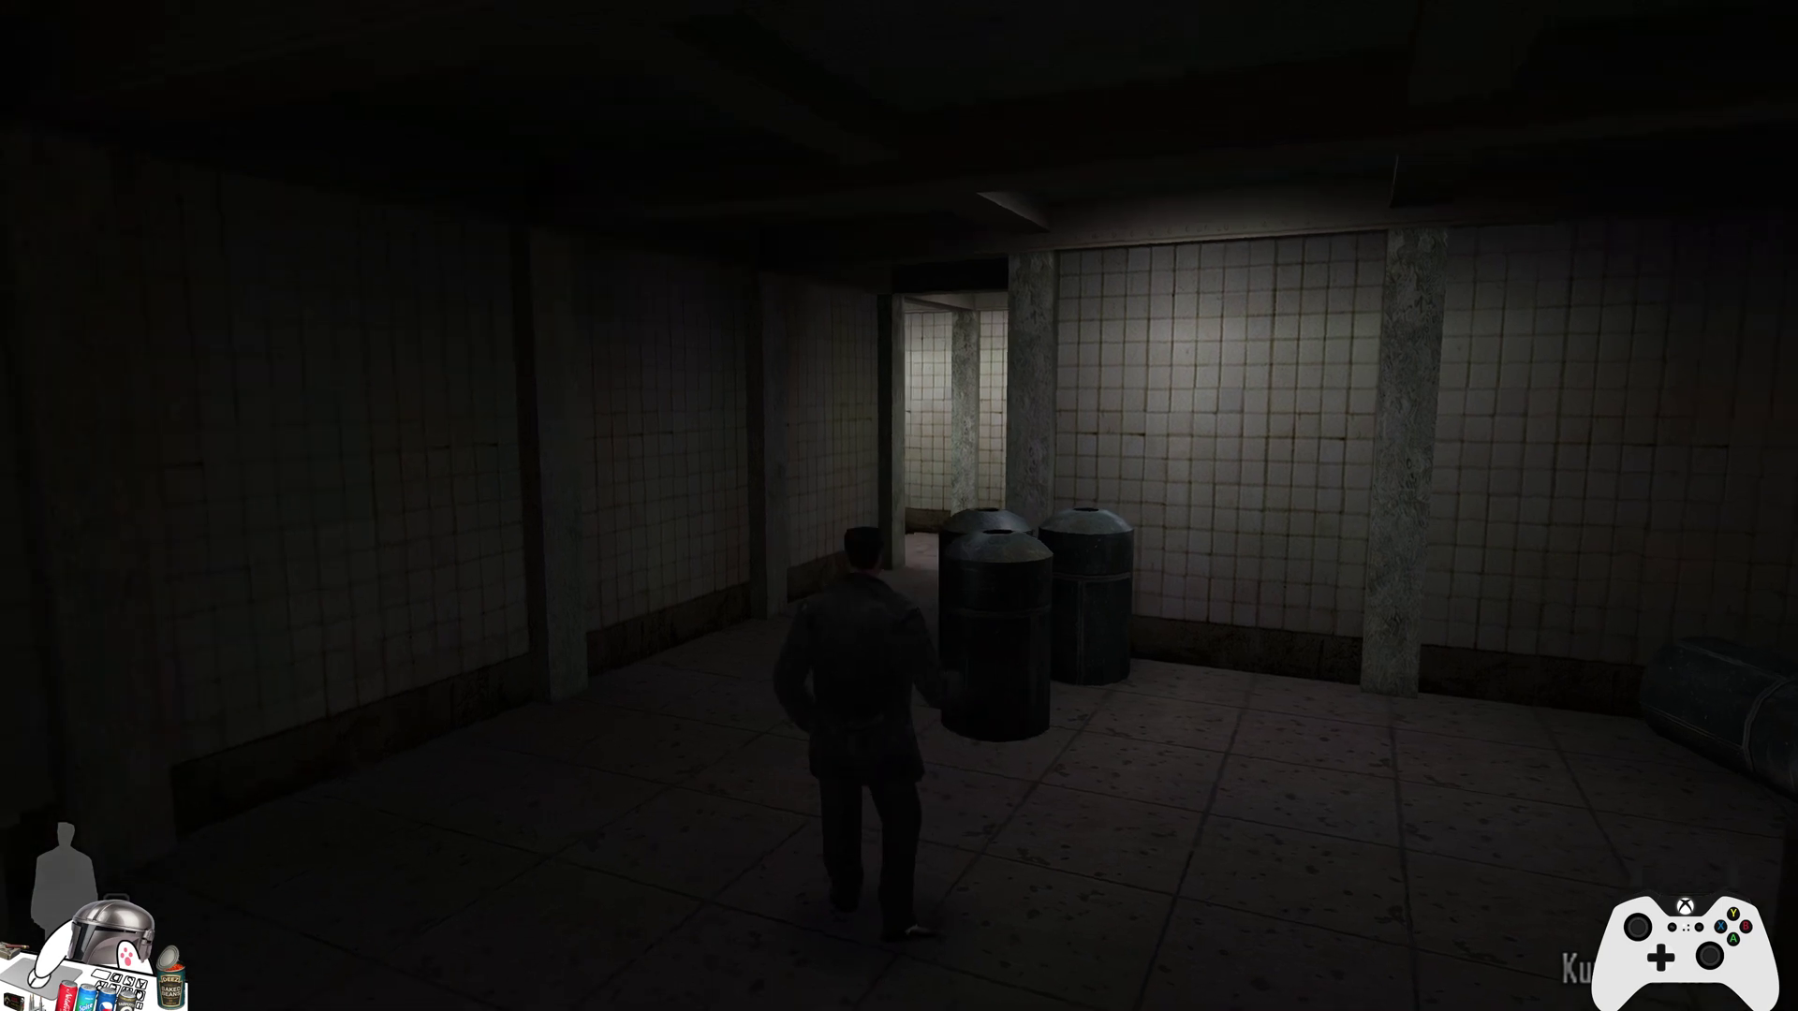
key(a)
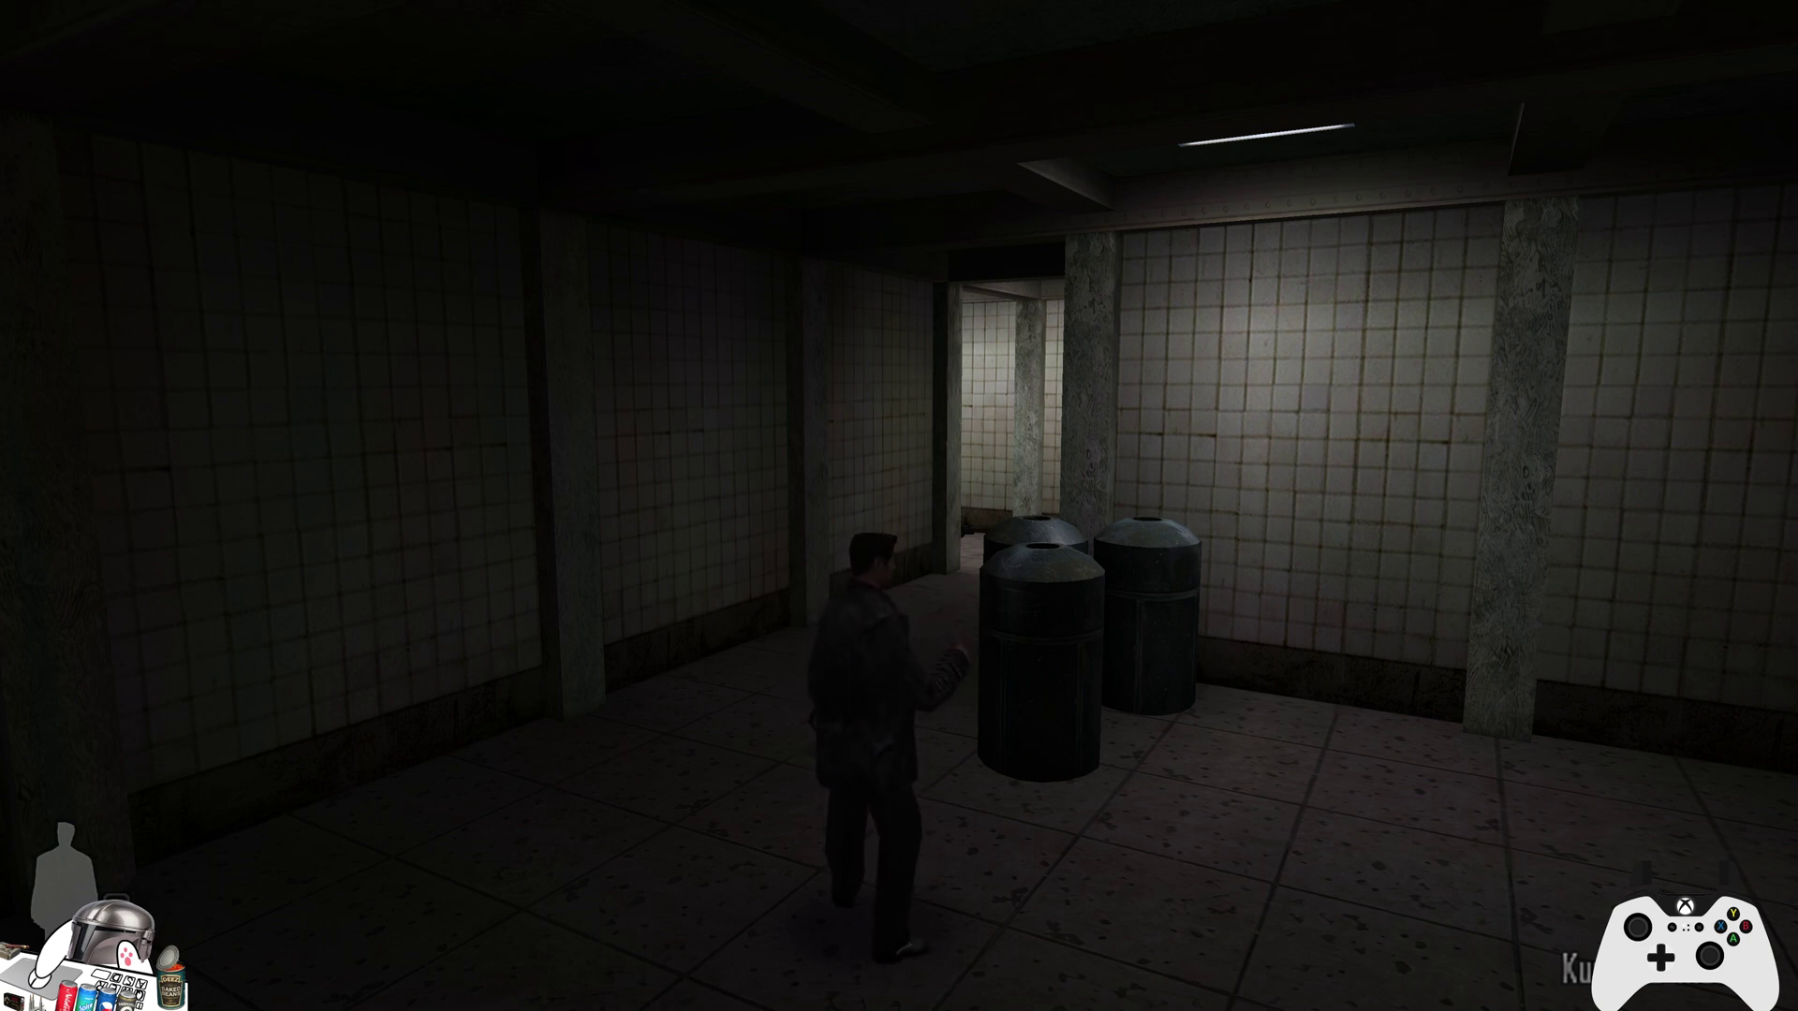
key(w)
Step: Quit Max Payne from its main menu and confirm leaving to the desktop
key(Escape)
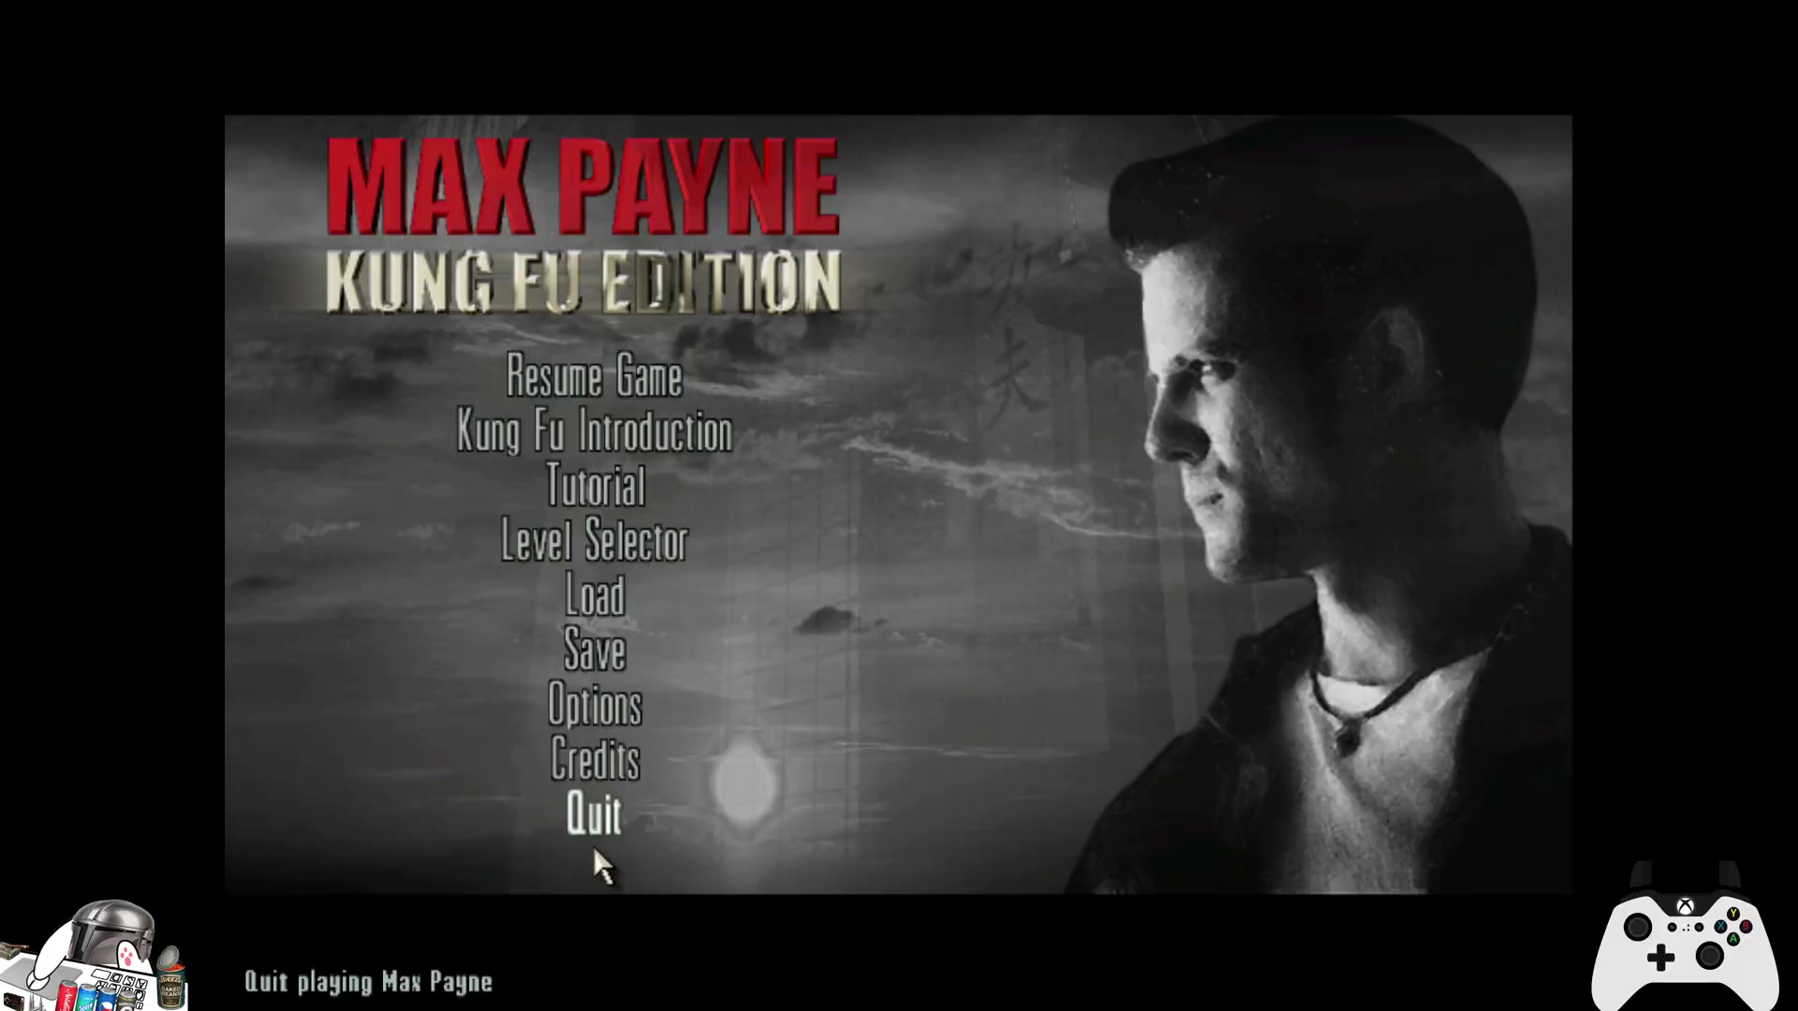
click(571, 765)
key(Escape)
click(642, 828)
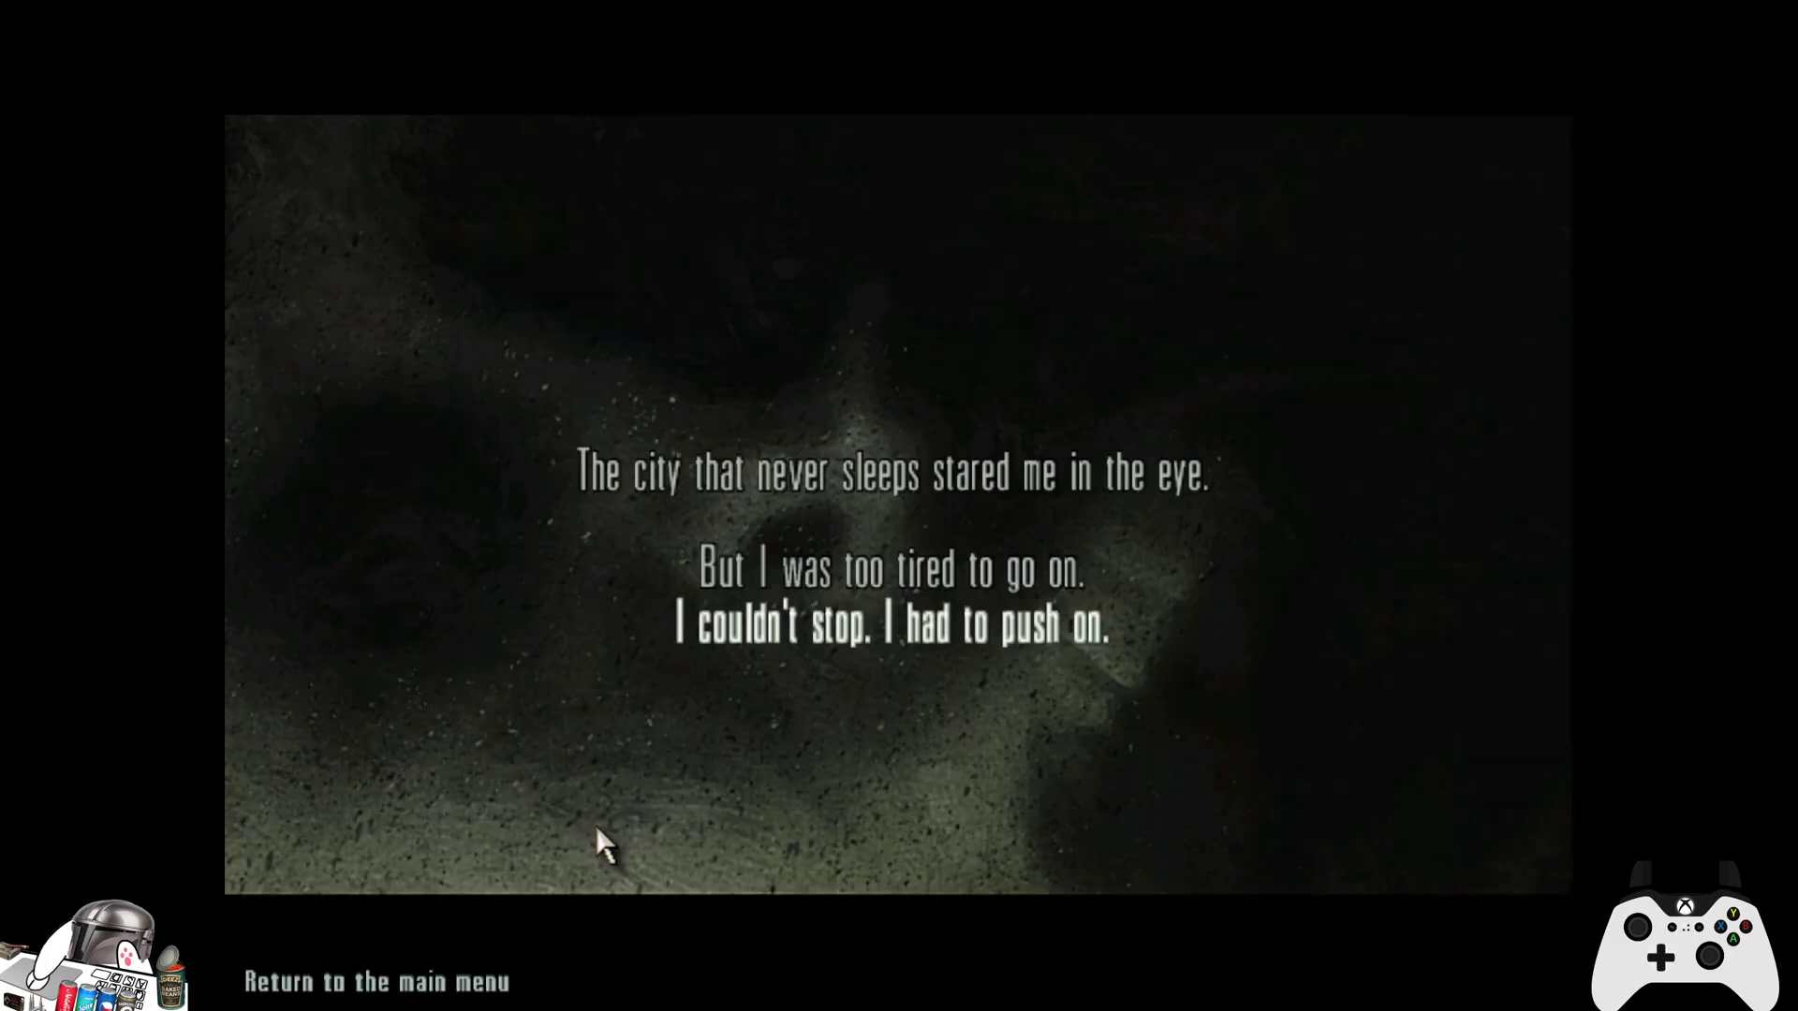
click(913, 566)
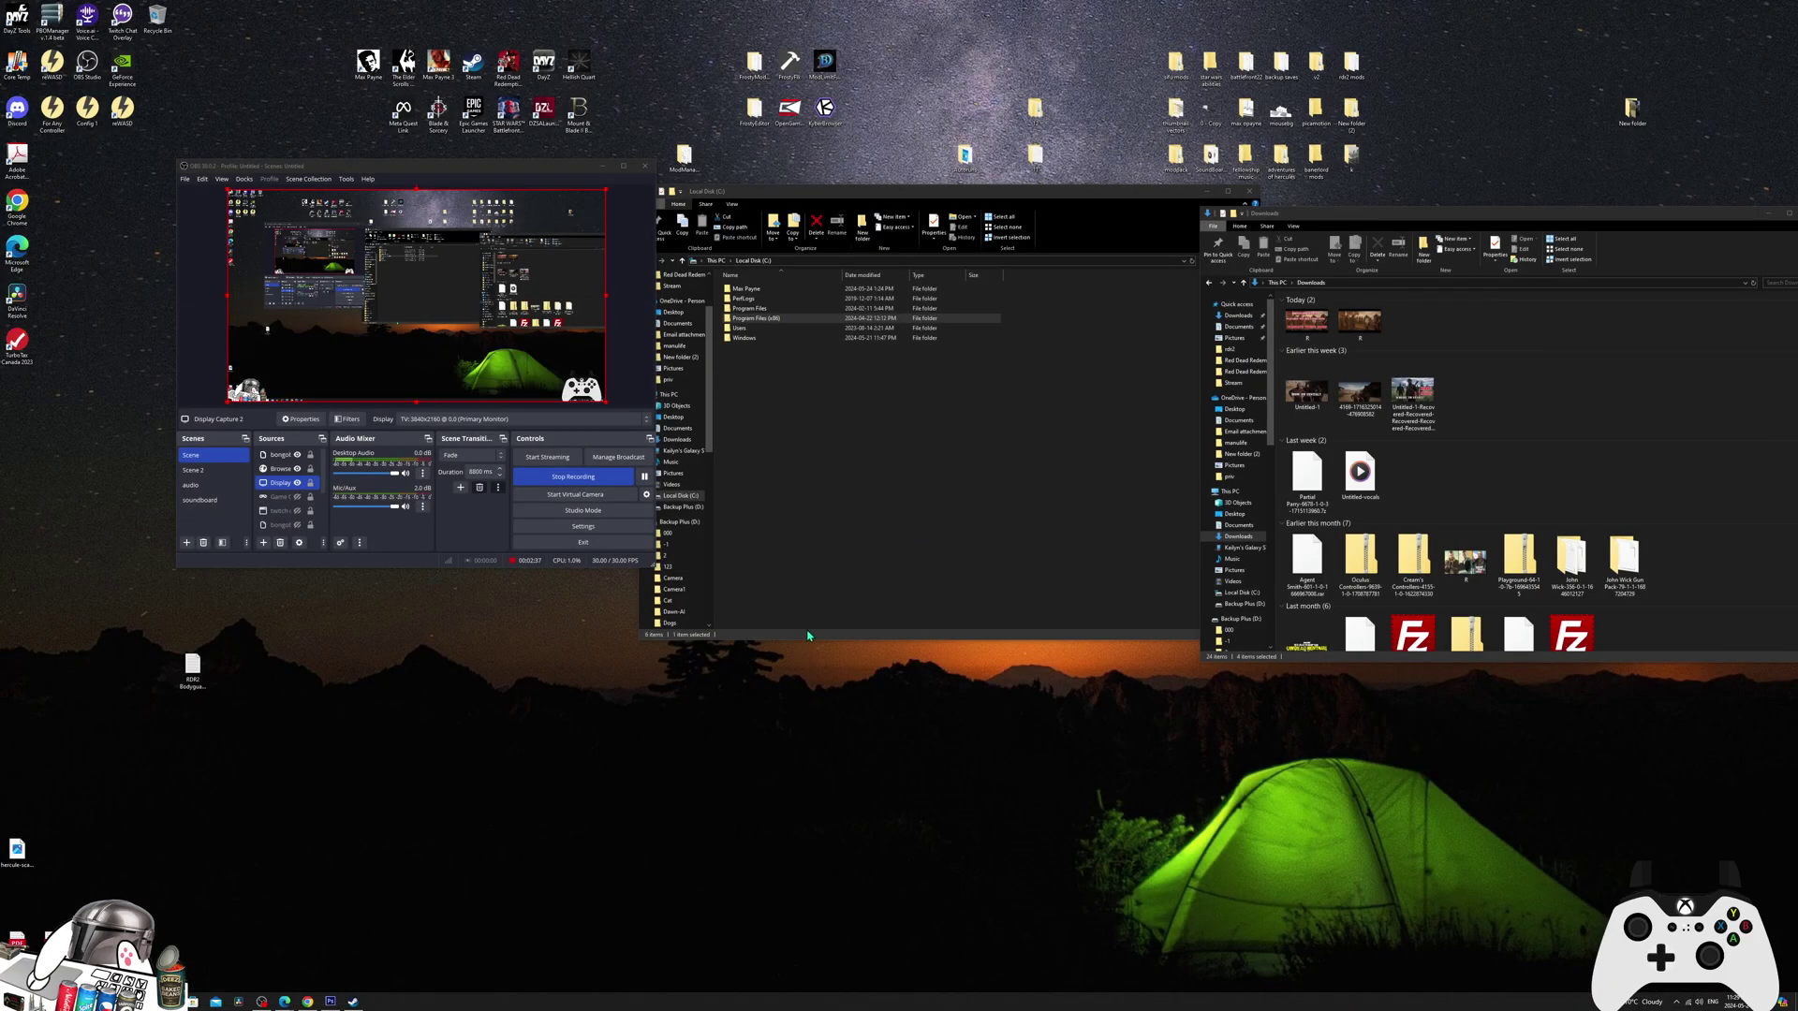
Step: In Microsoft Edge, open the Nexus Mods page for Kung Fu 3.0 and start the free slow manual download of the Kung Fu mod
mouse_move(296, 987)
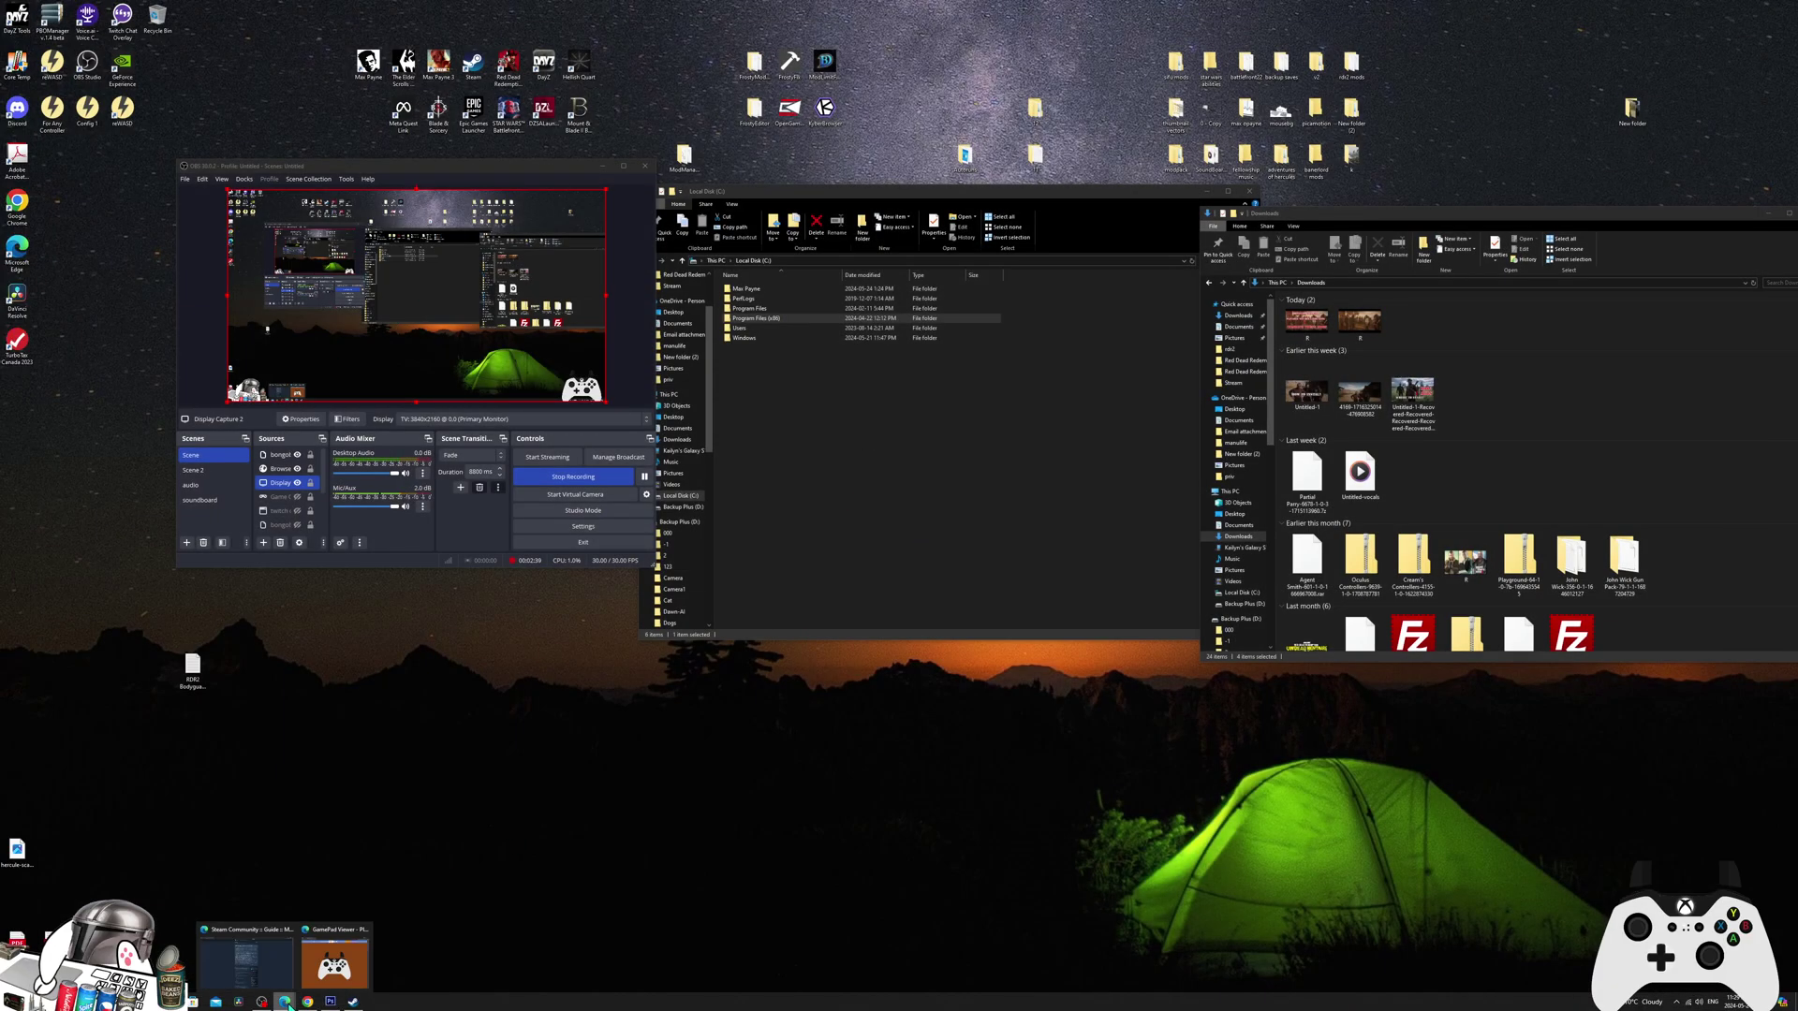
click(245, 960)
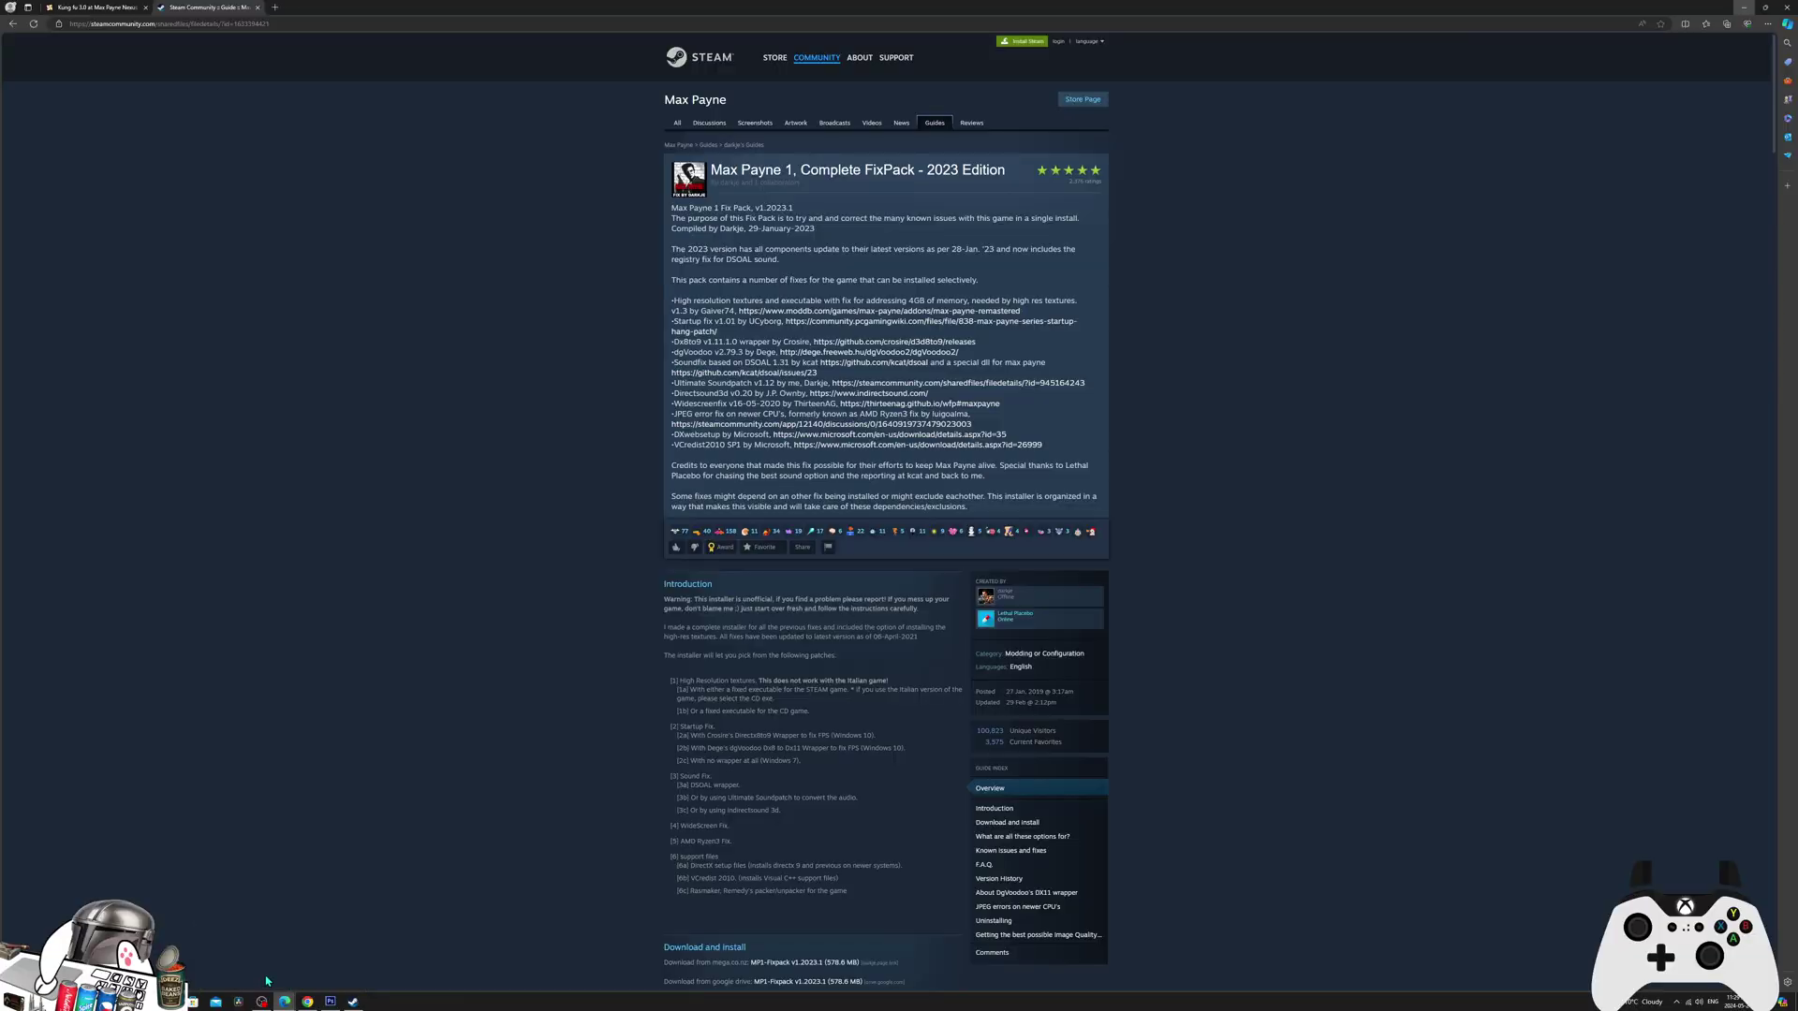
click(109, 24)
click(93, 8)
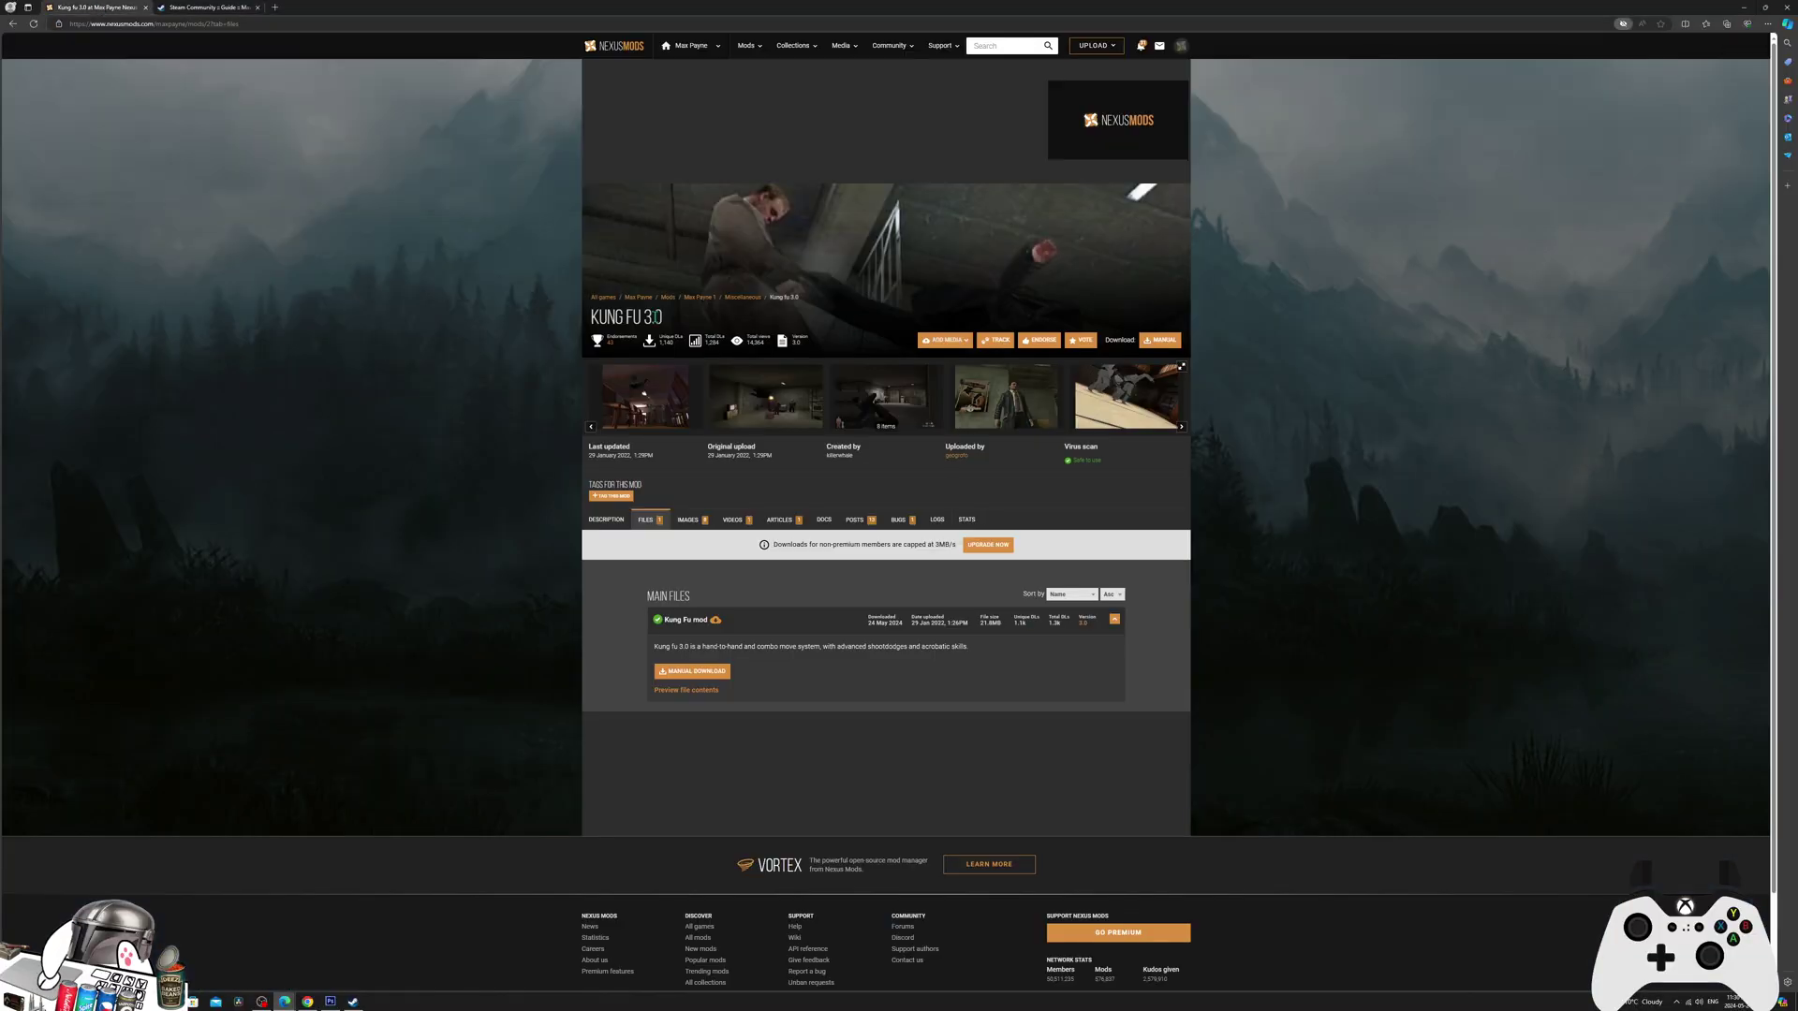
drag(662, 317, 590, 317)
click(678, 671)
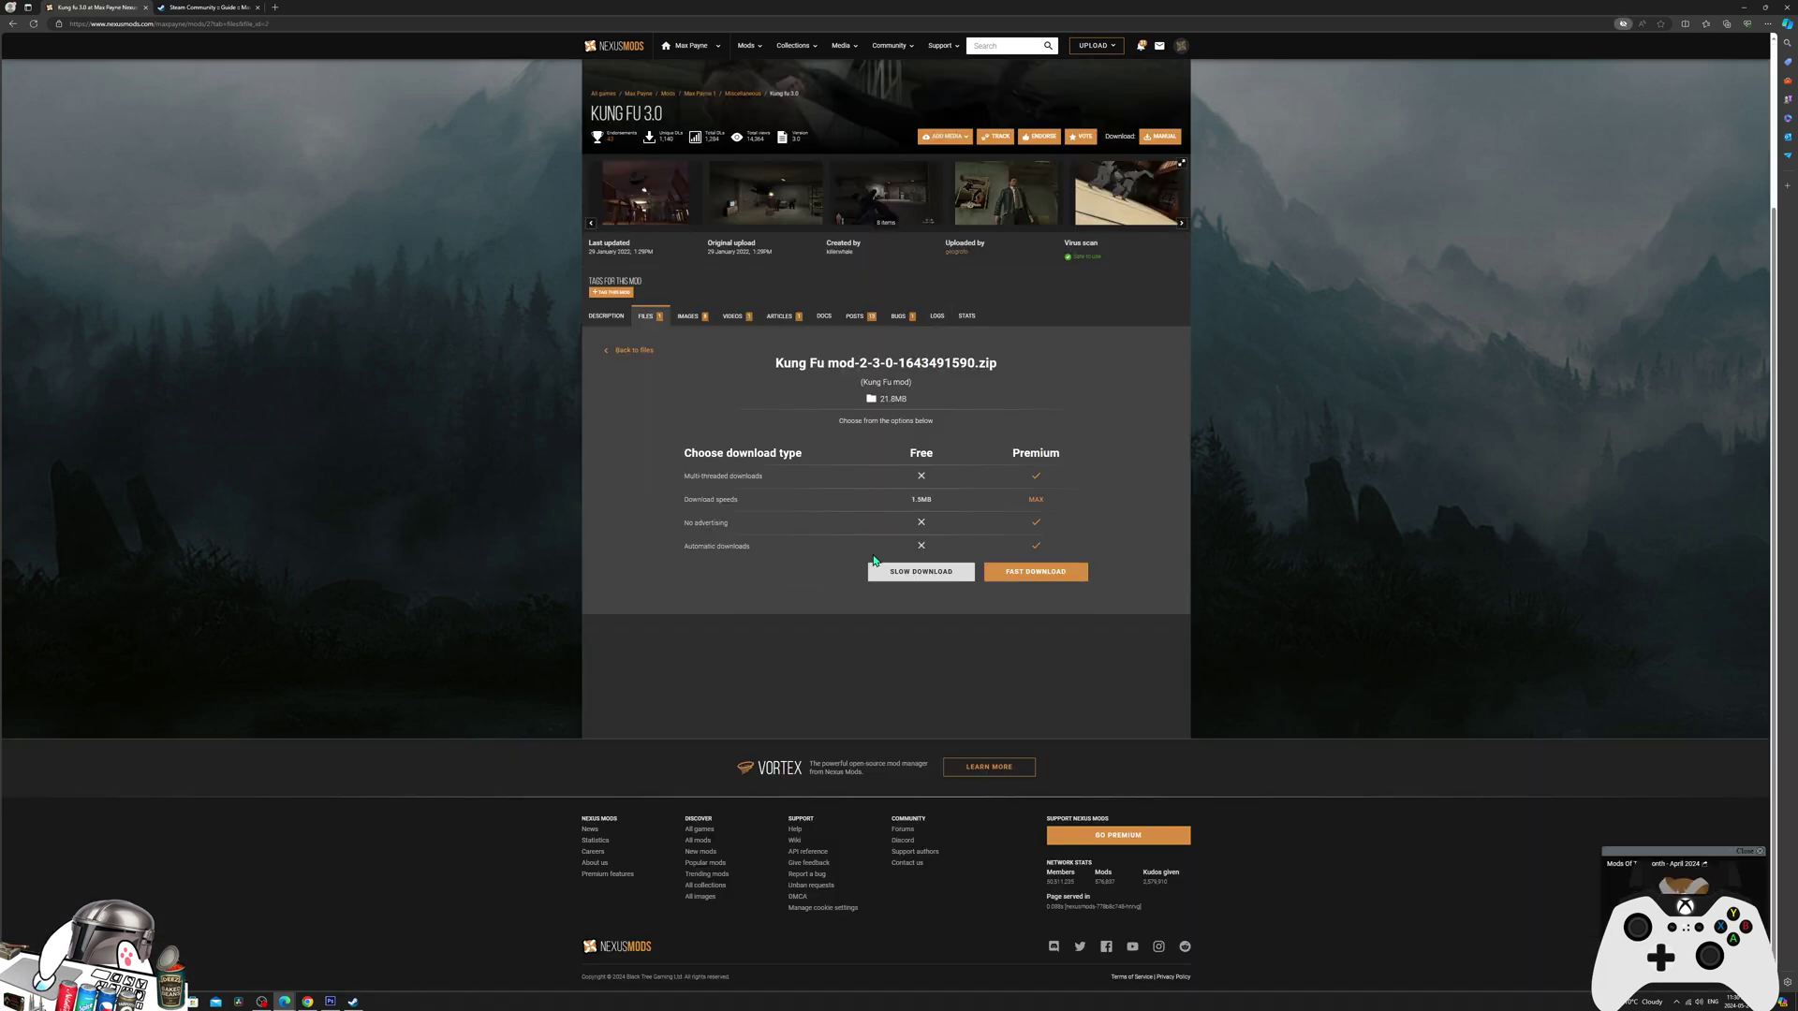
click(887, 573)
Step: Download MP1-Fixpack v1.2023.1 through the Google Drive link in the Steam Complete FixPack guide, accepting the unscanned-file download
click(192, 7)
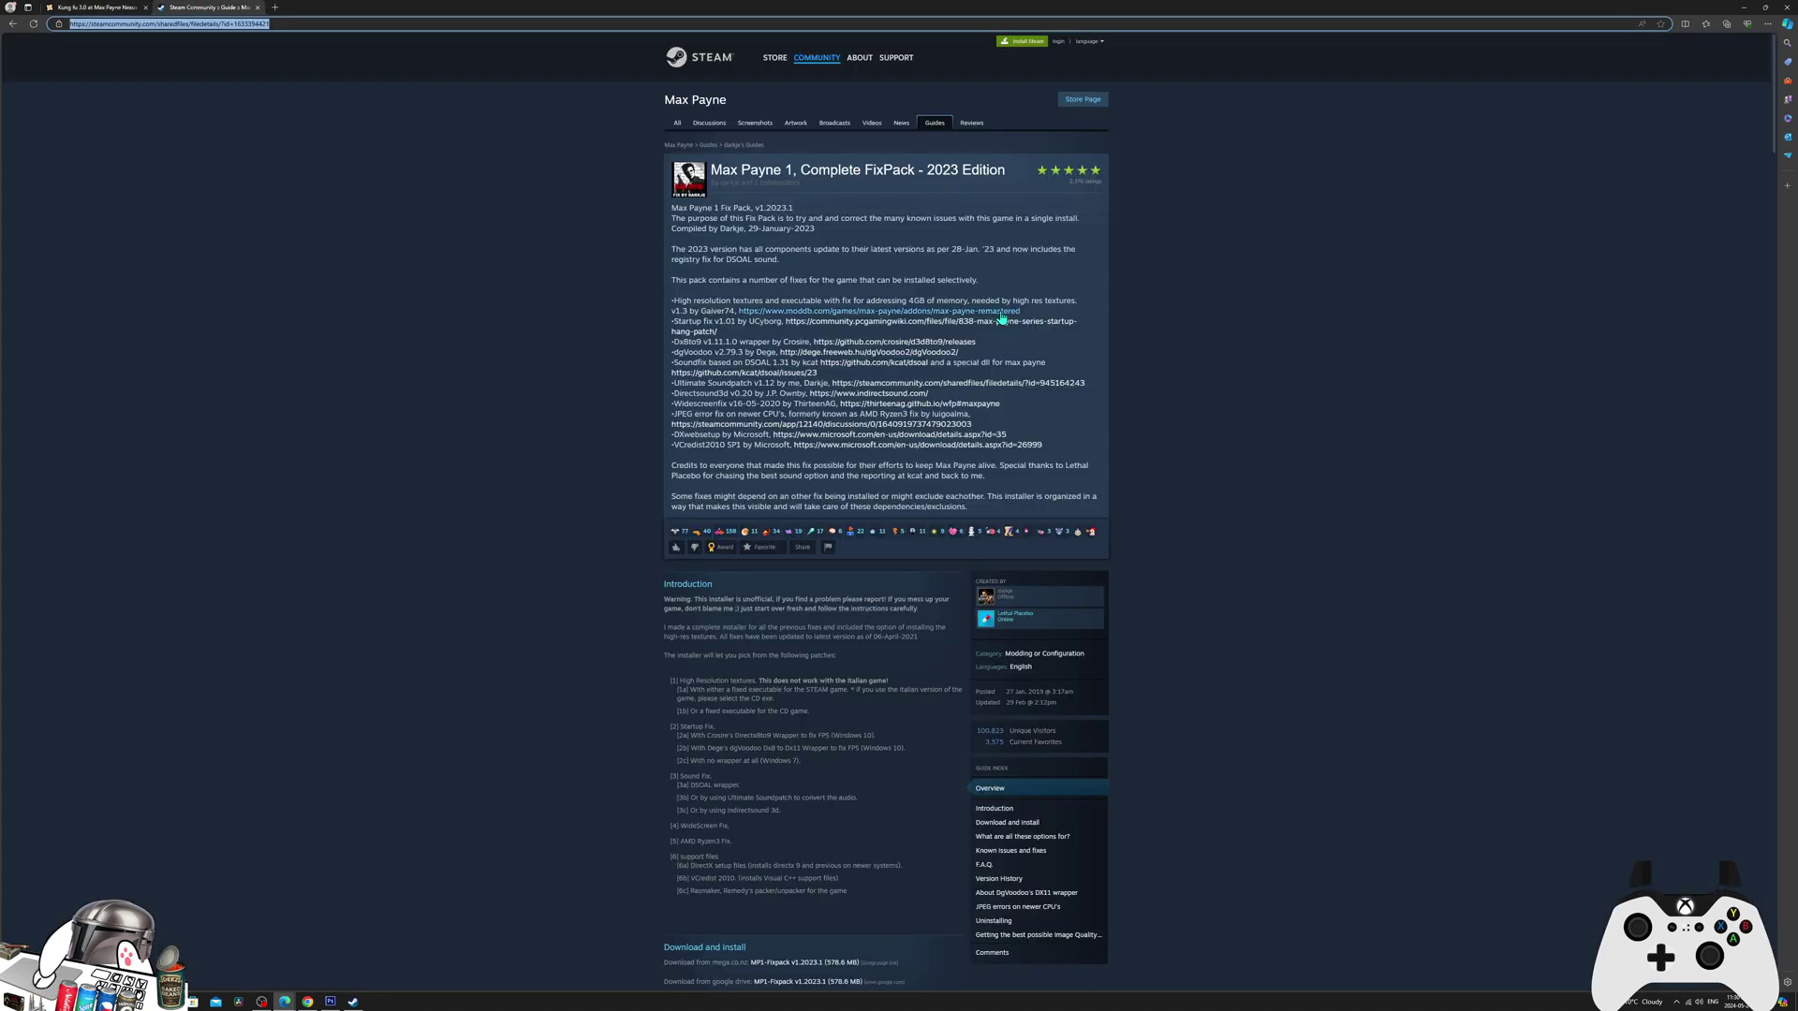
scroll(762, 202, down, 4)
scroll(773, 183, up, 4)
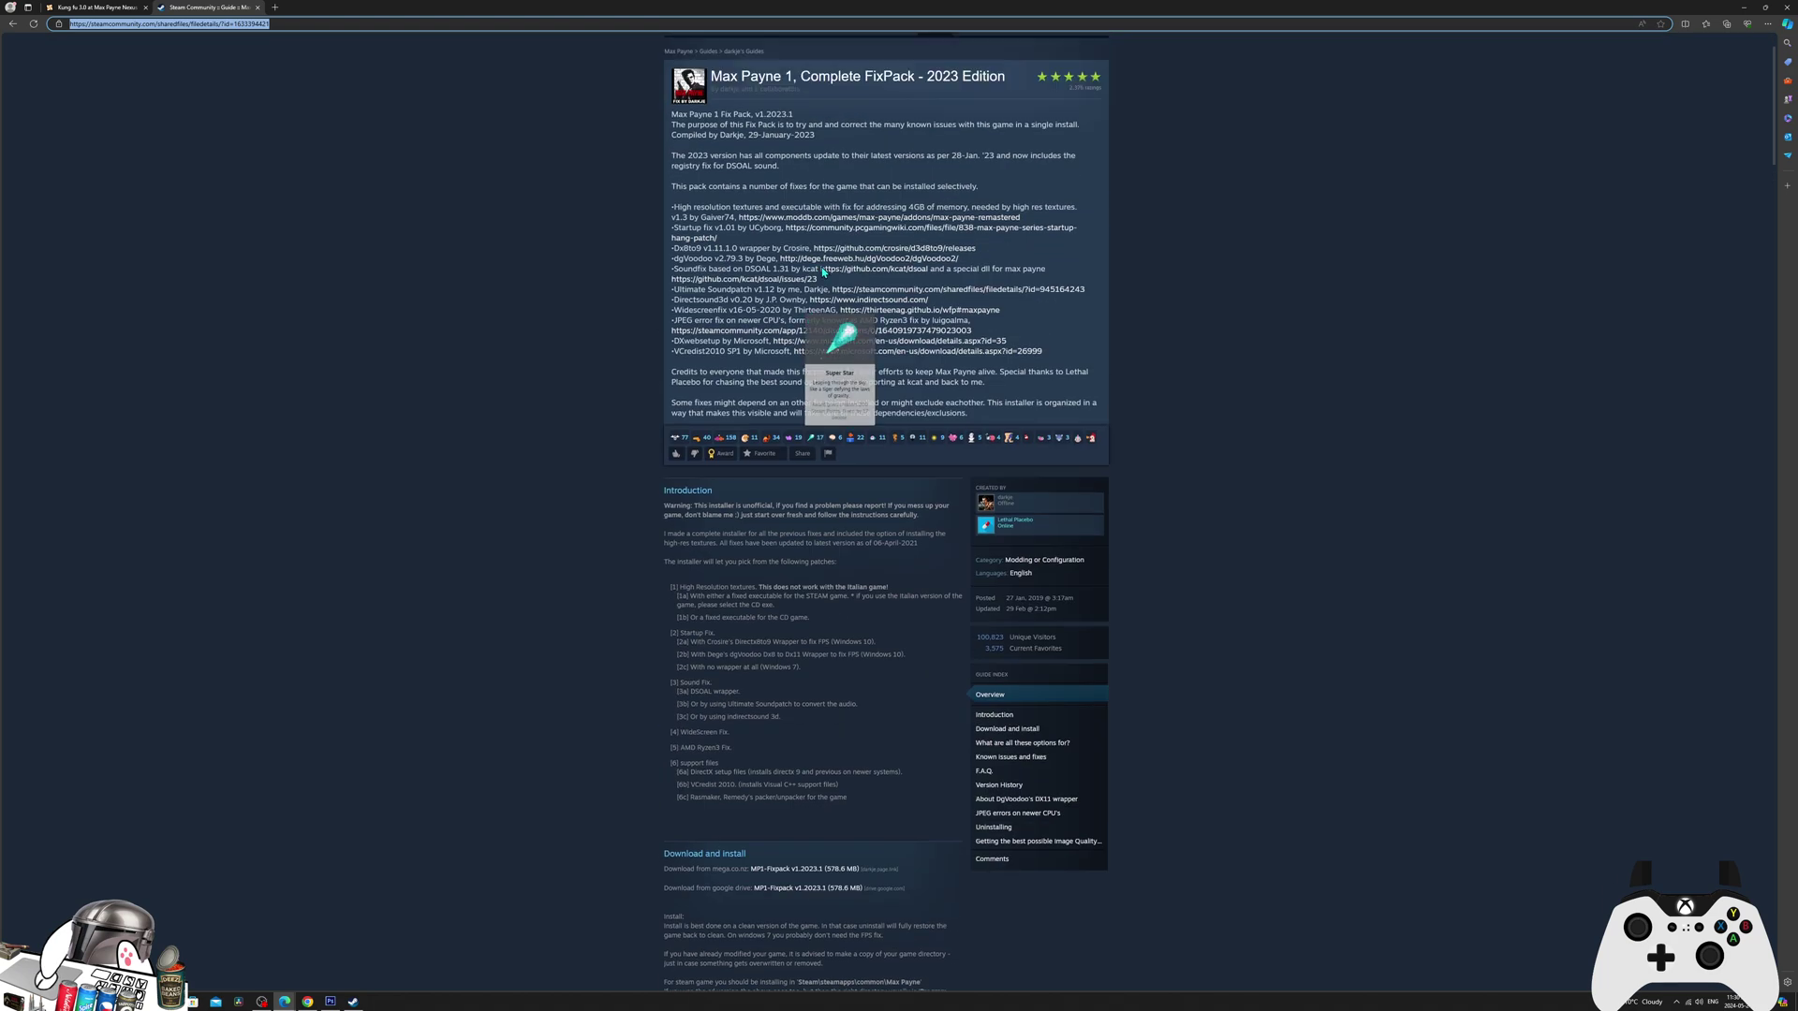
scroll(819, 168, down, 4)
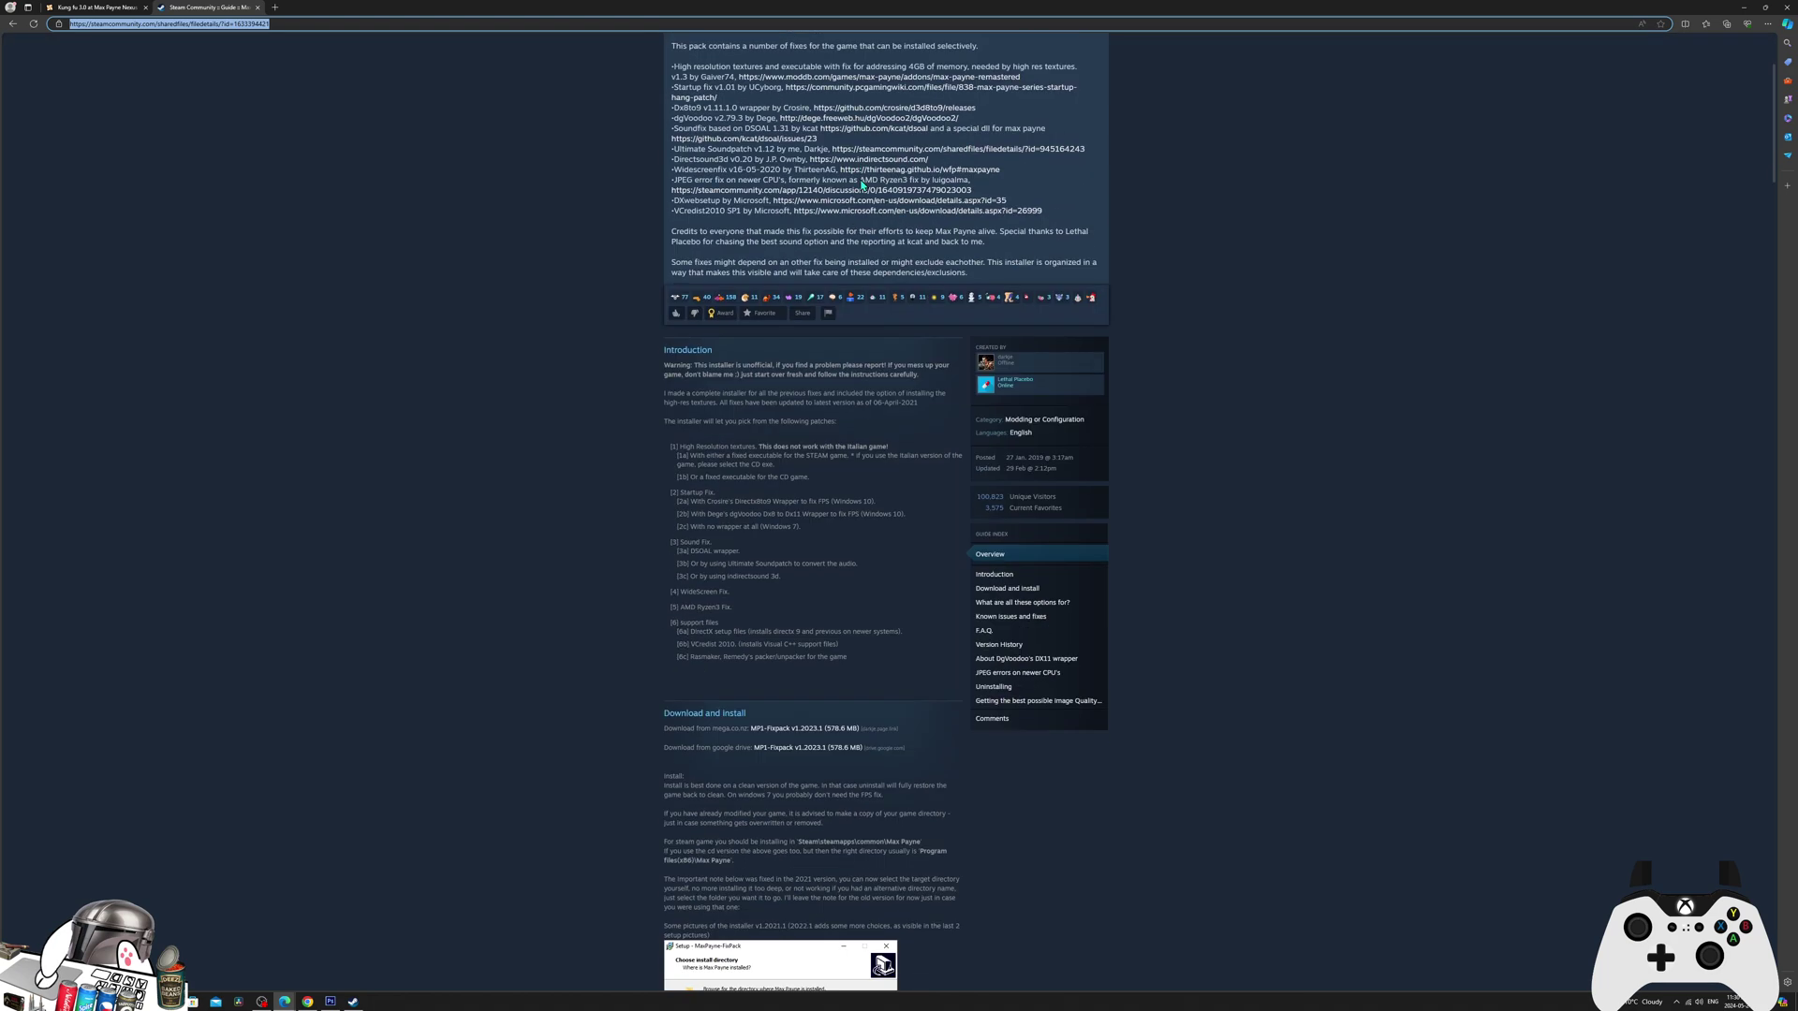
scroll(803, 292, down, 2)
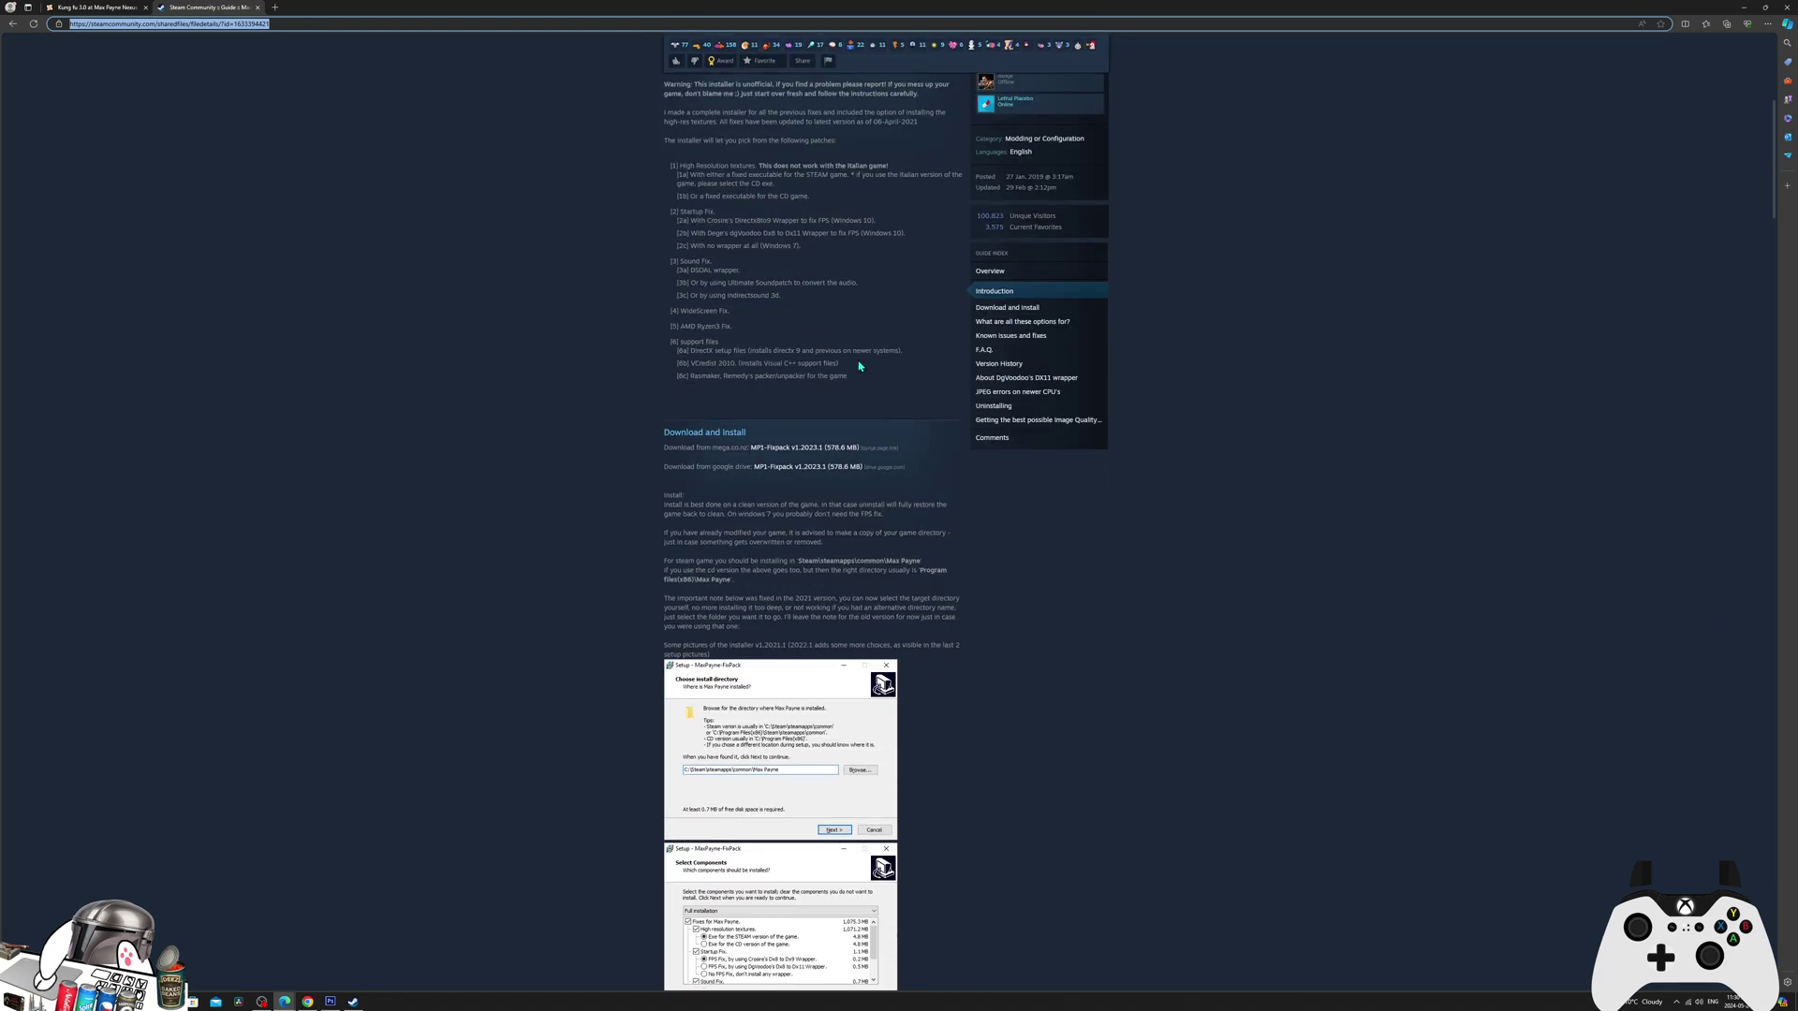
click(780, 467)
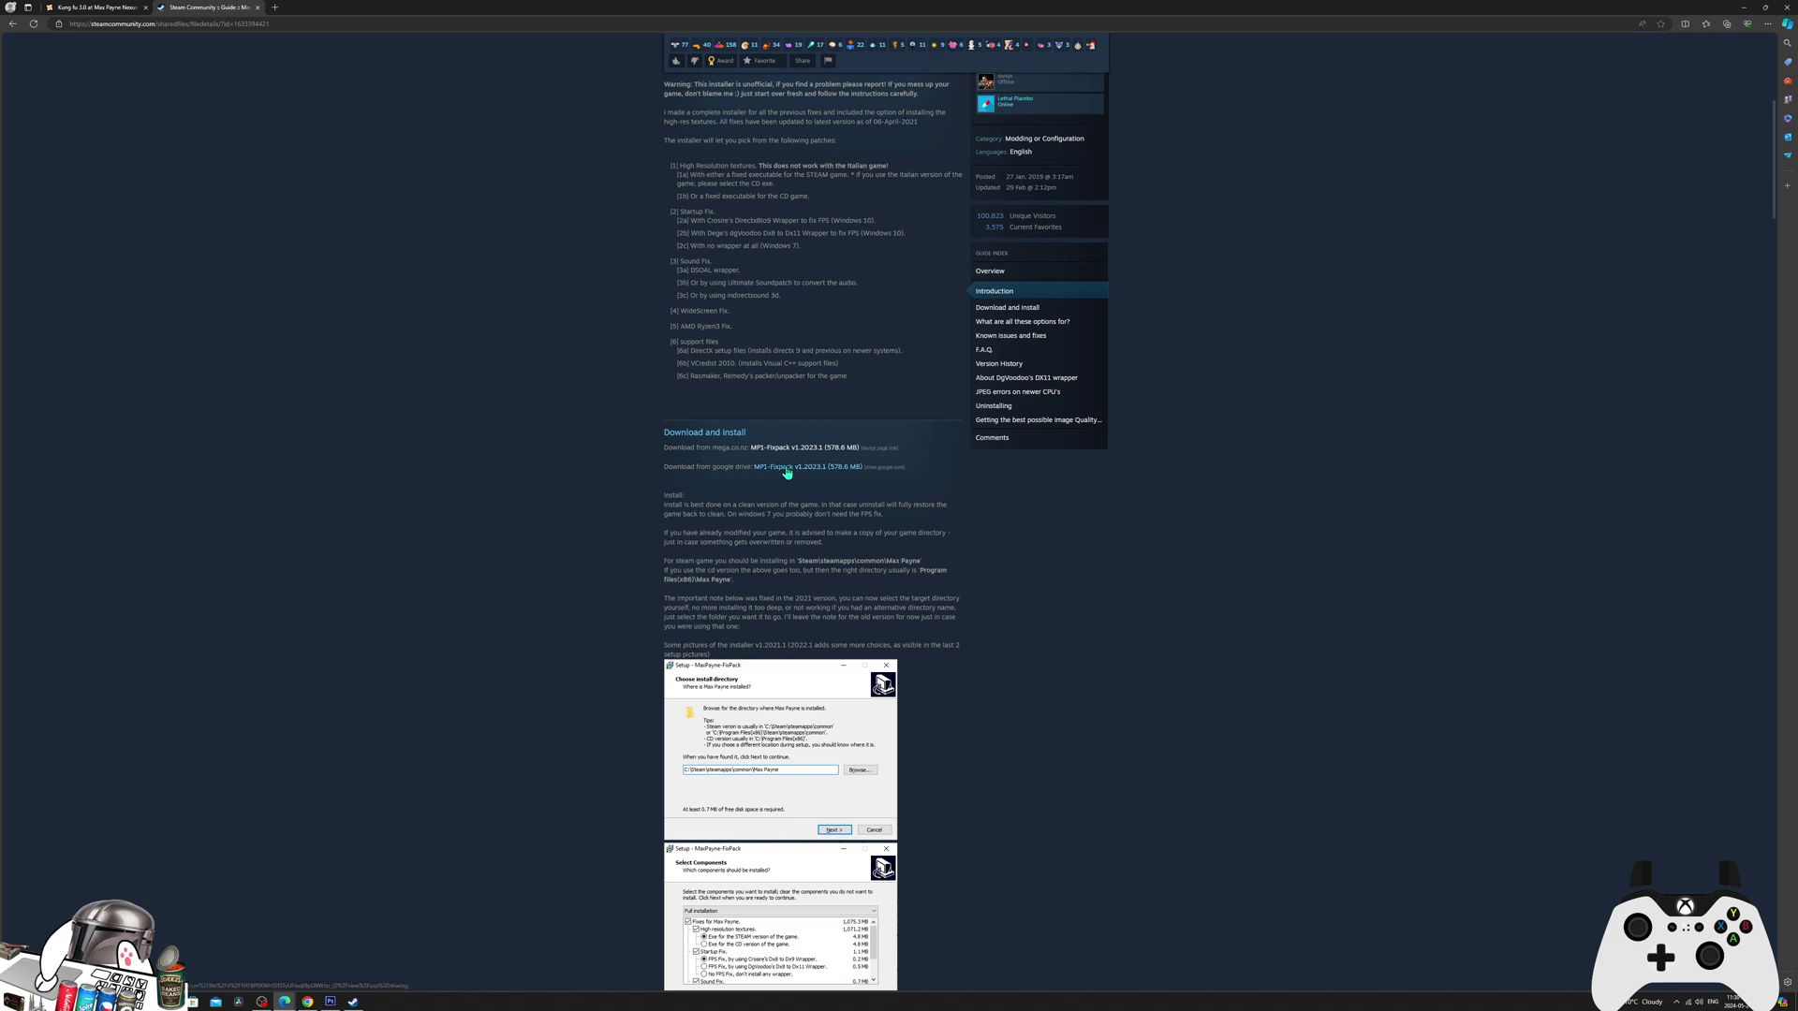
click(880, 242)
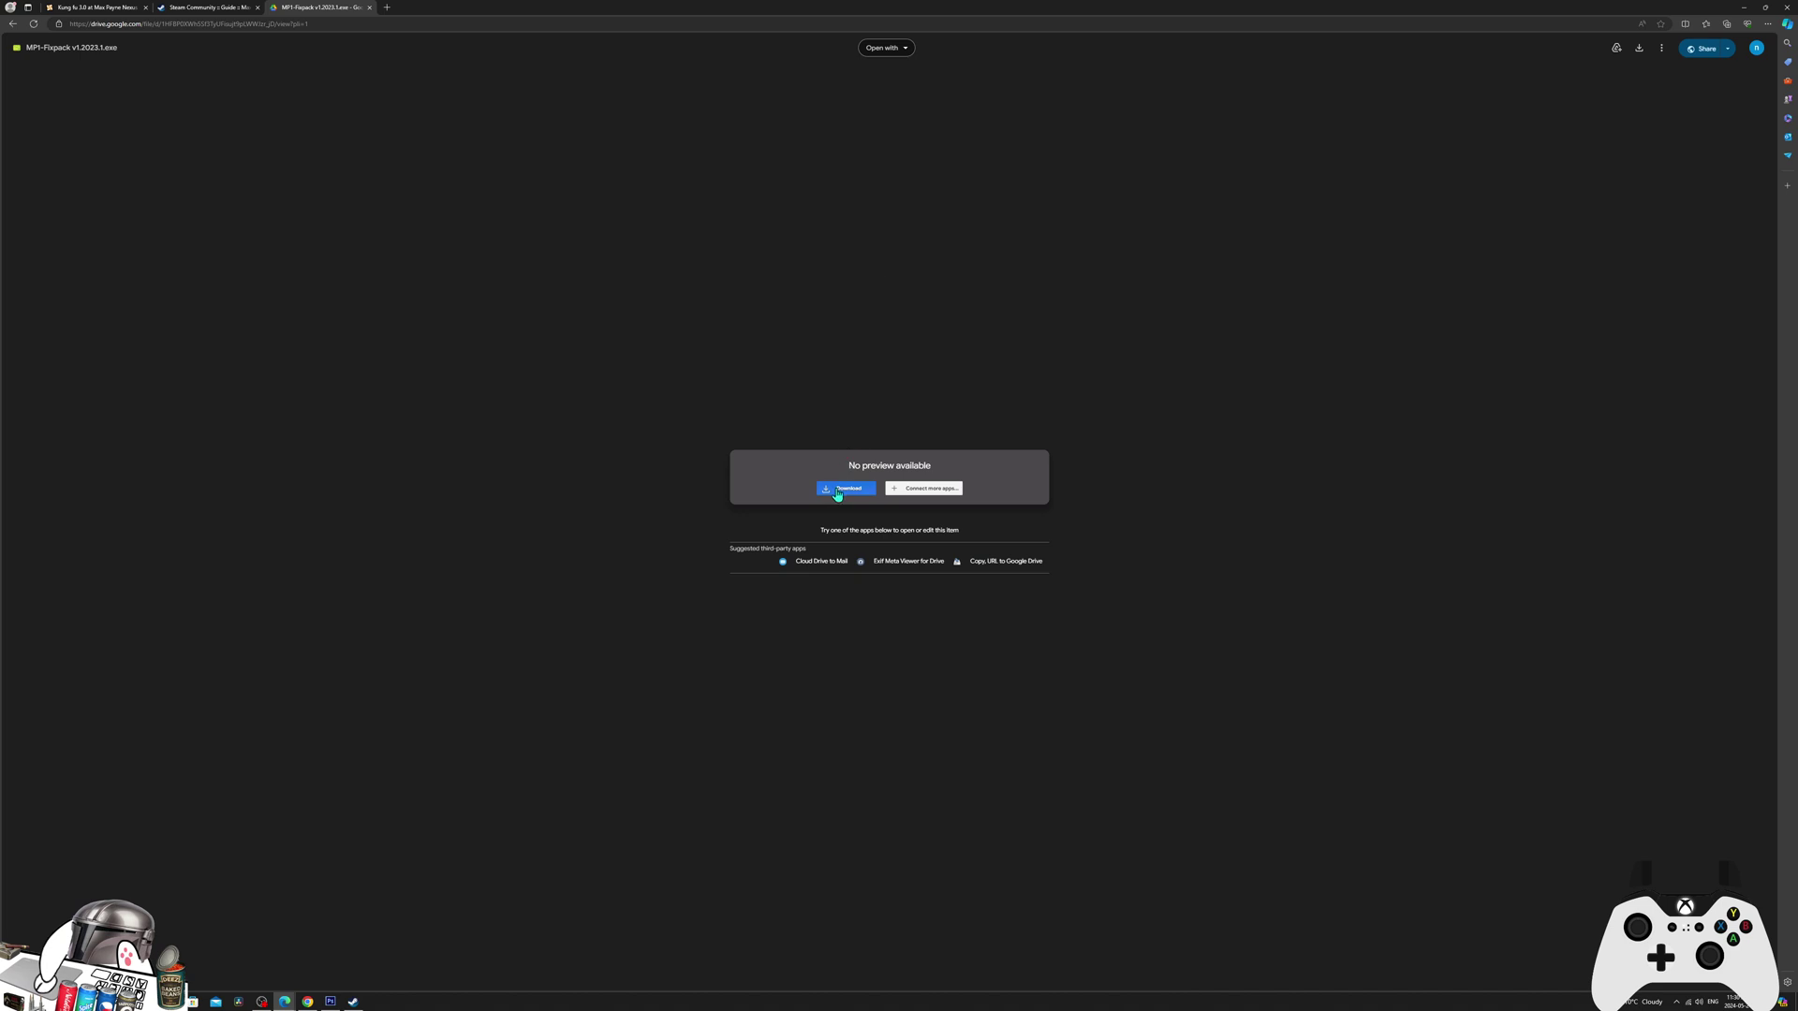
click(838, 491)
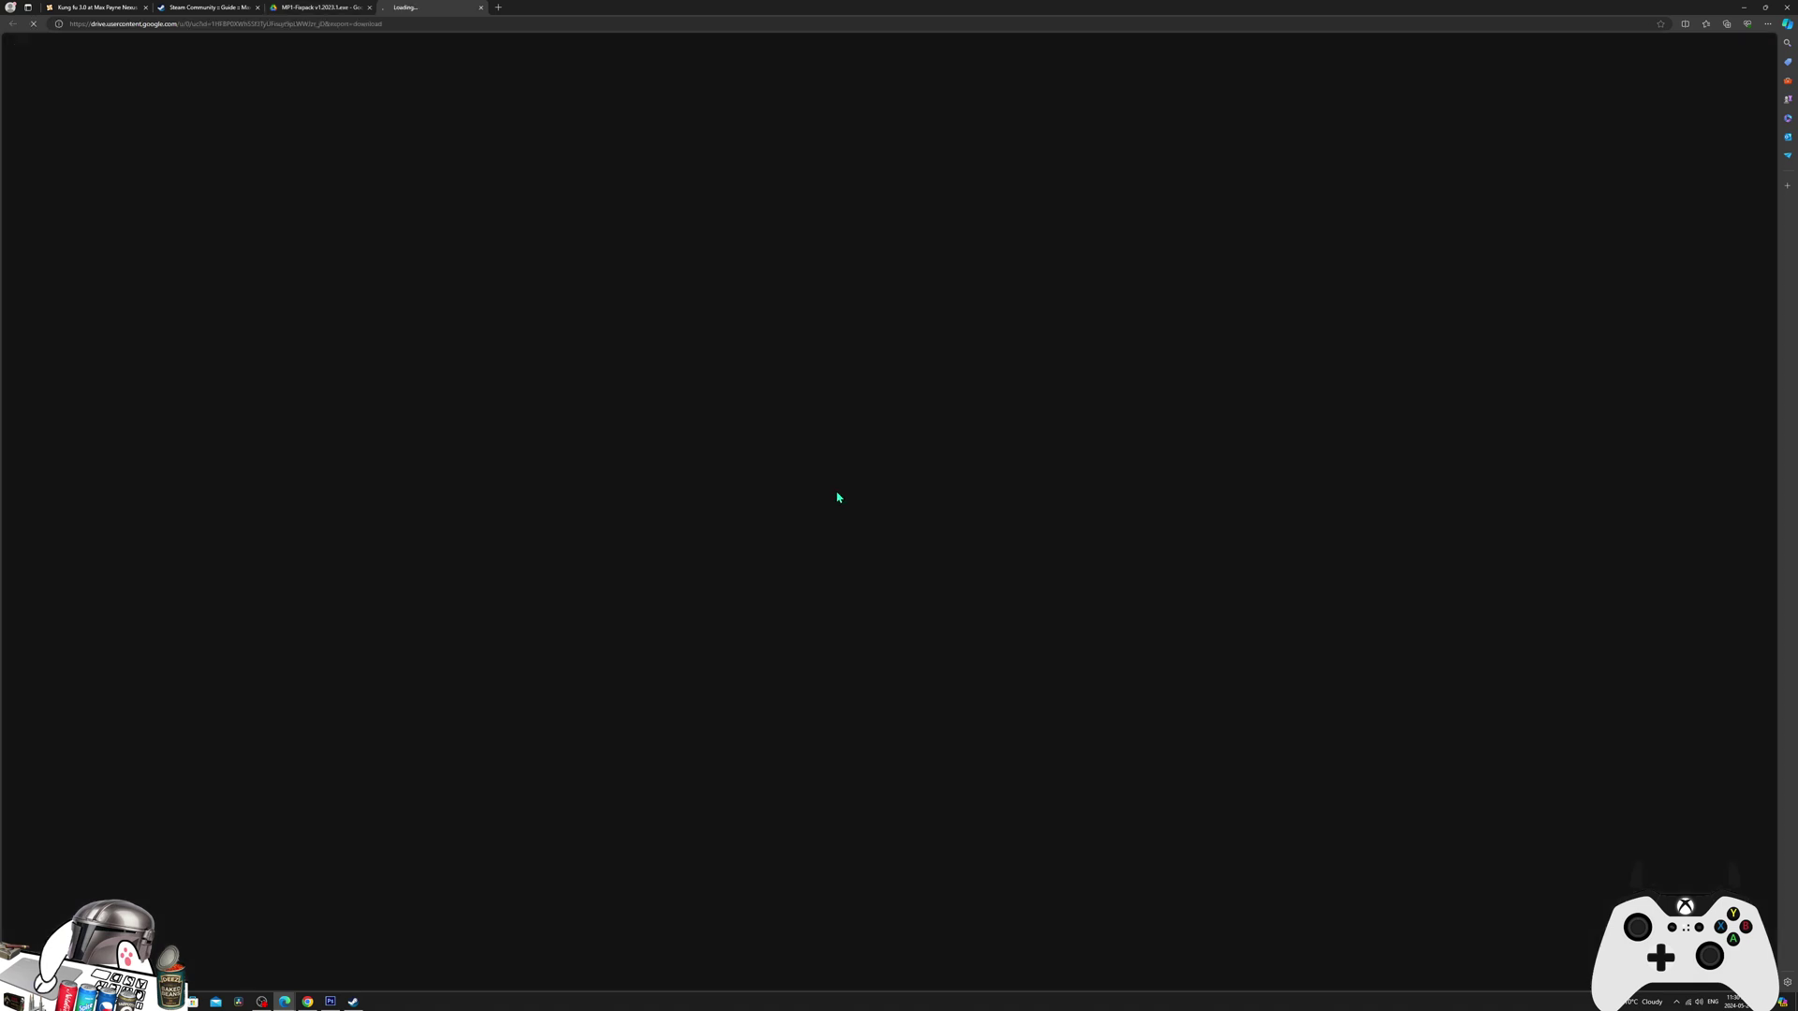
click(823, 132)
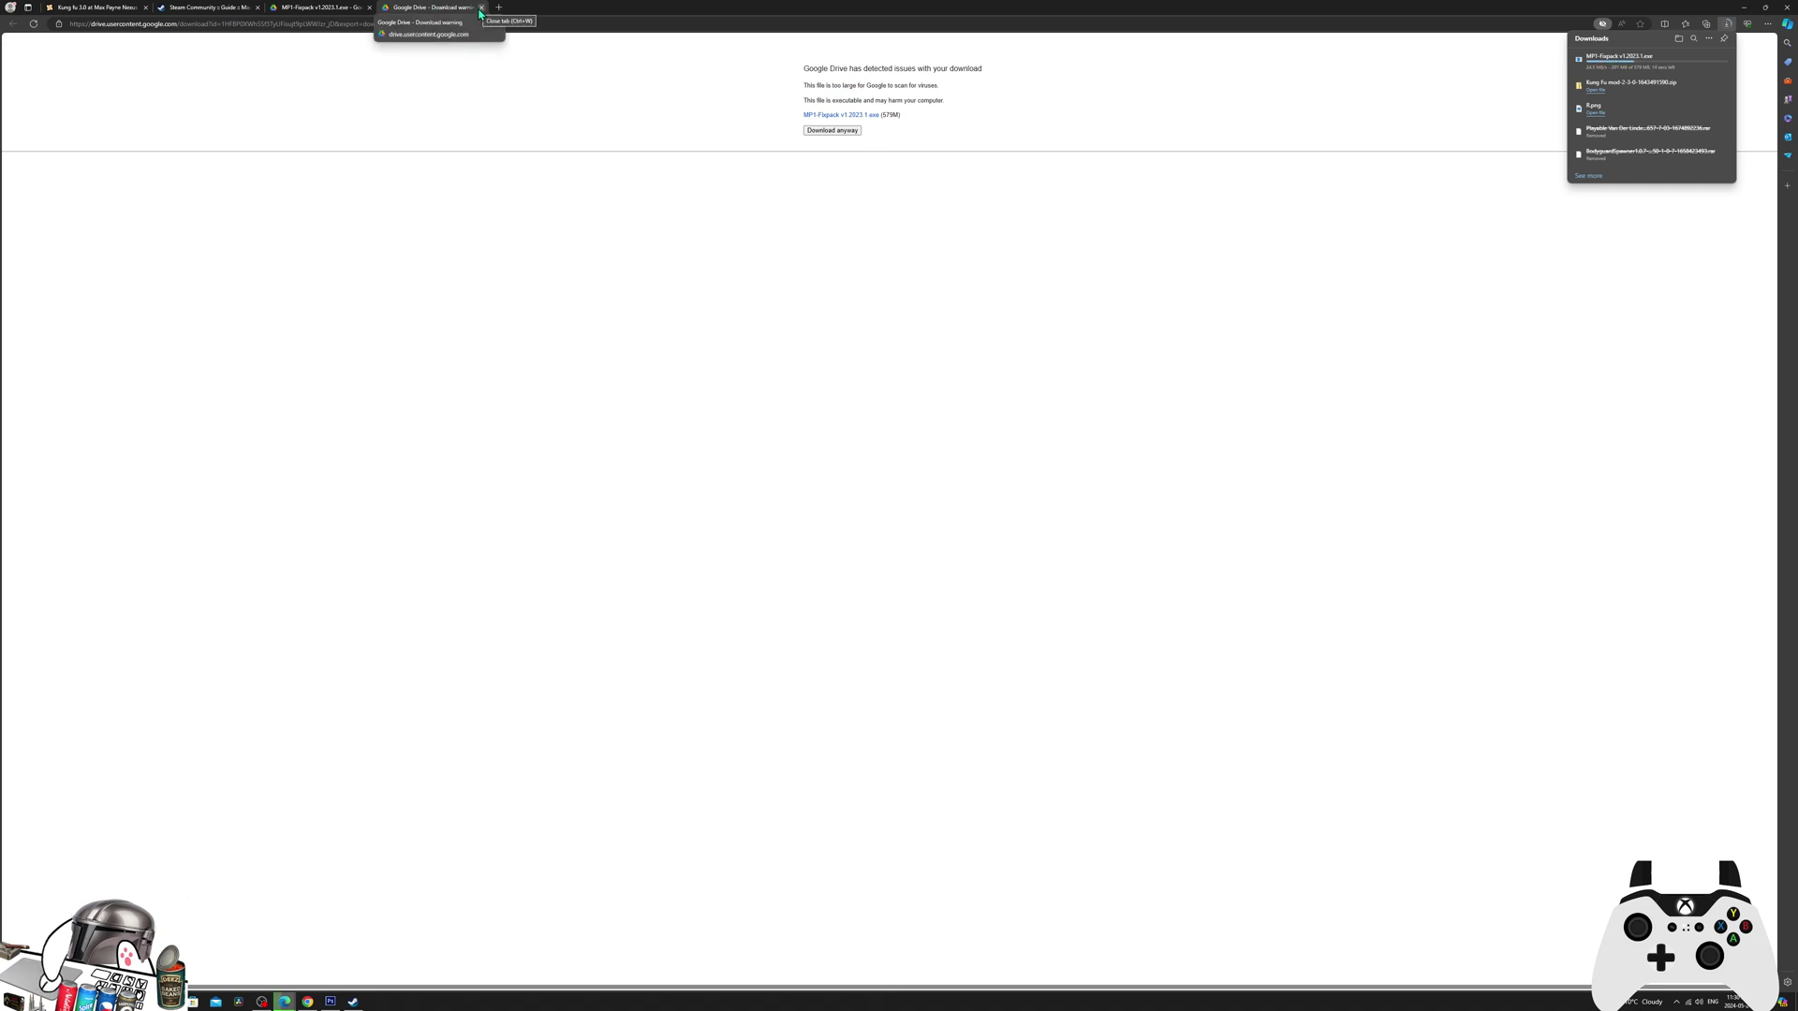
Step: Close both Google Drive pages, minimize the browser and bring the Local Disk (C:) folder window forward
click(479, 10)
click(368, 12)
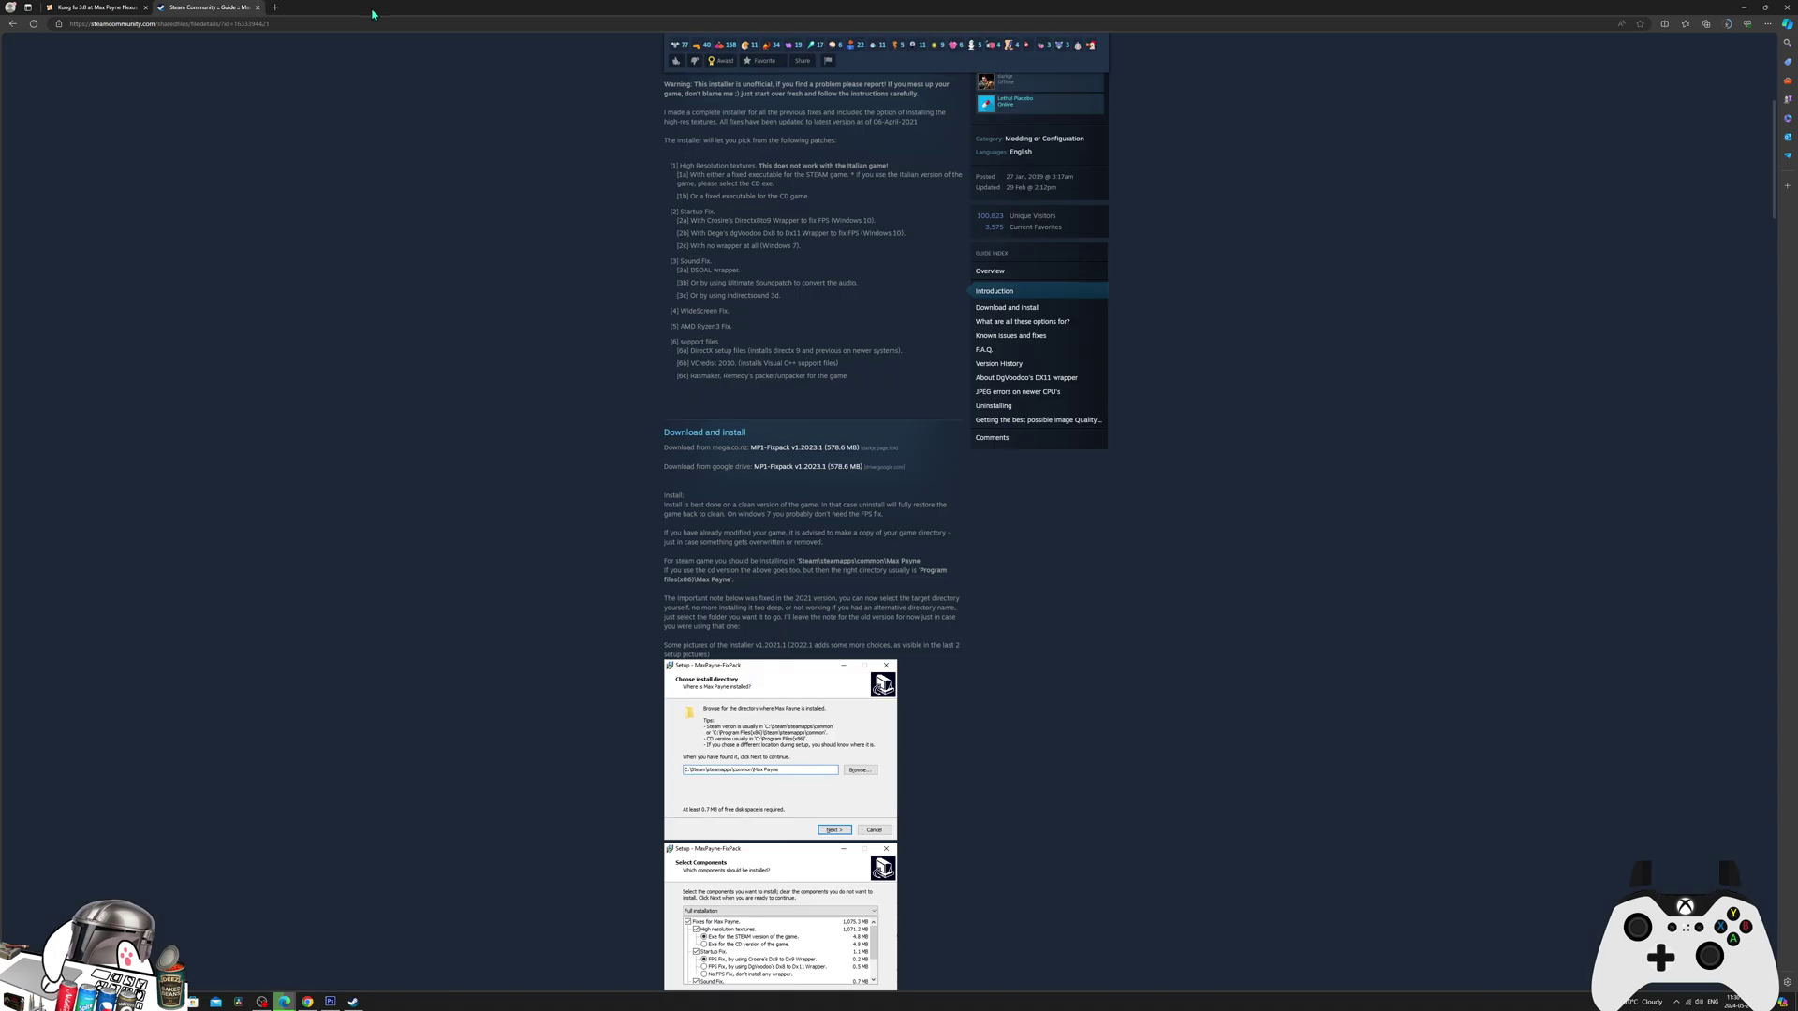
click(1742, 7)
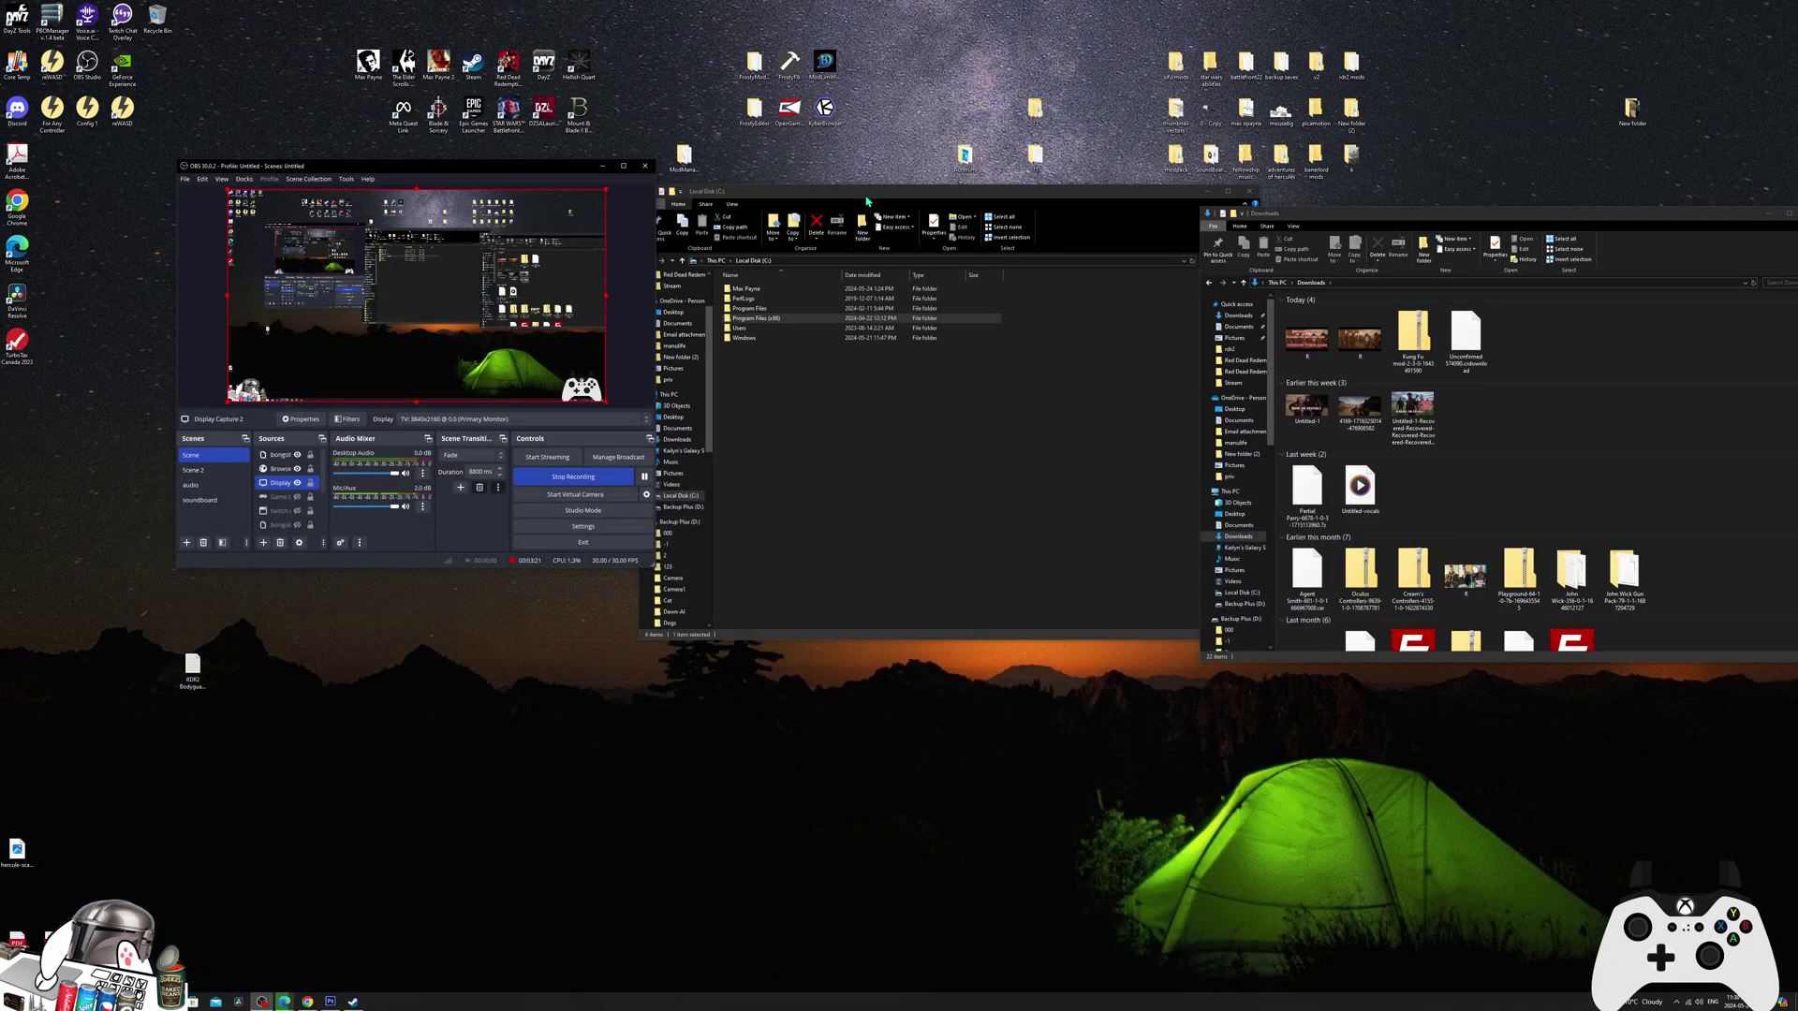
drag(867, 200, 839, 237)
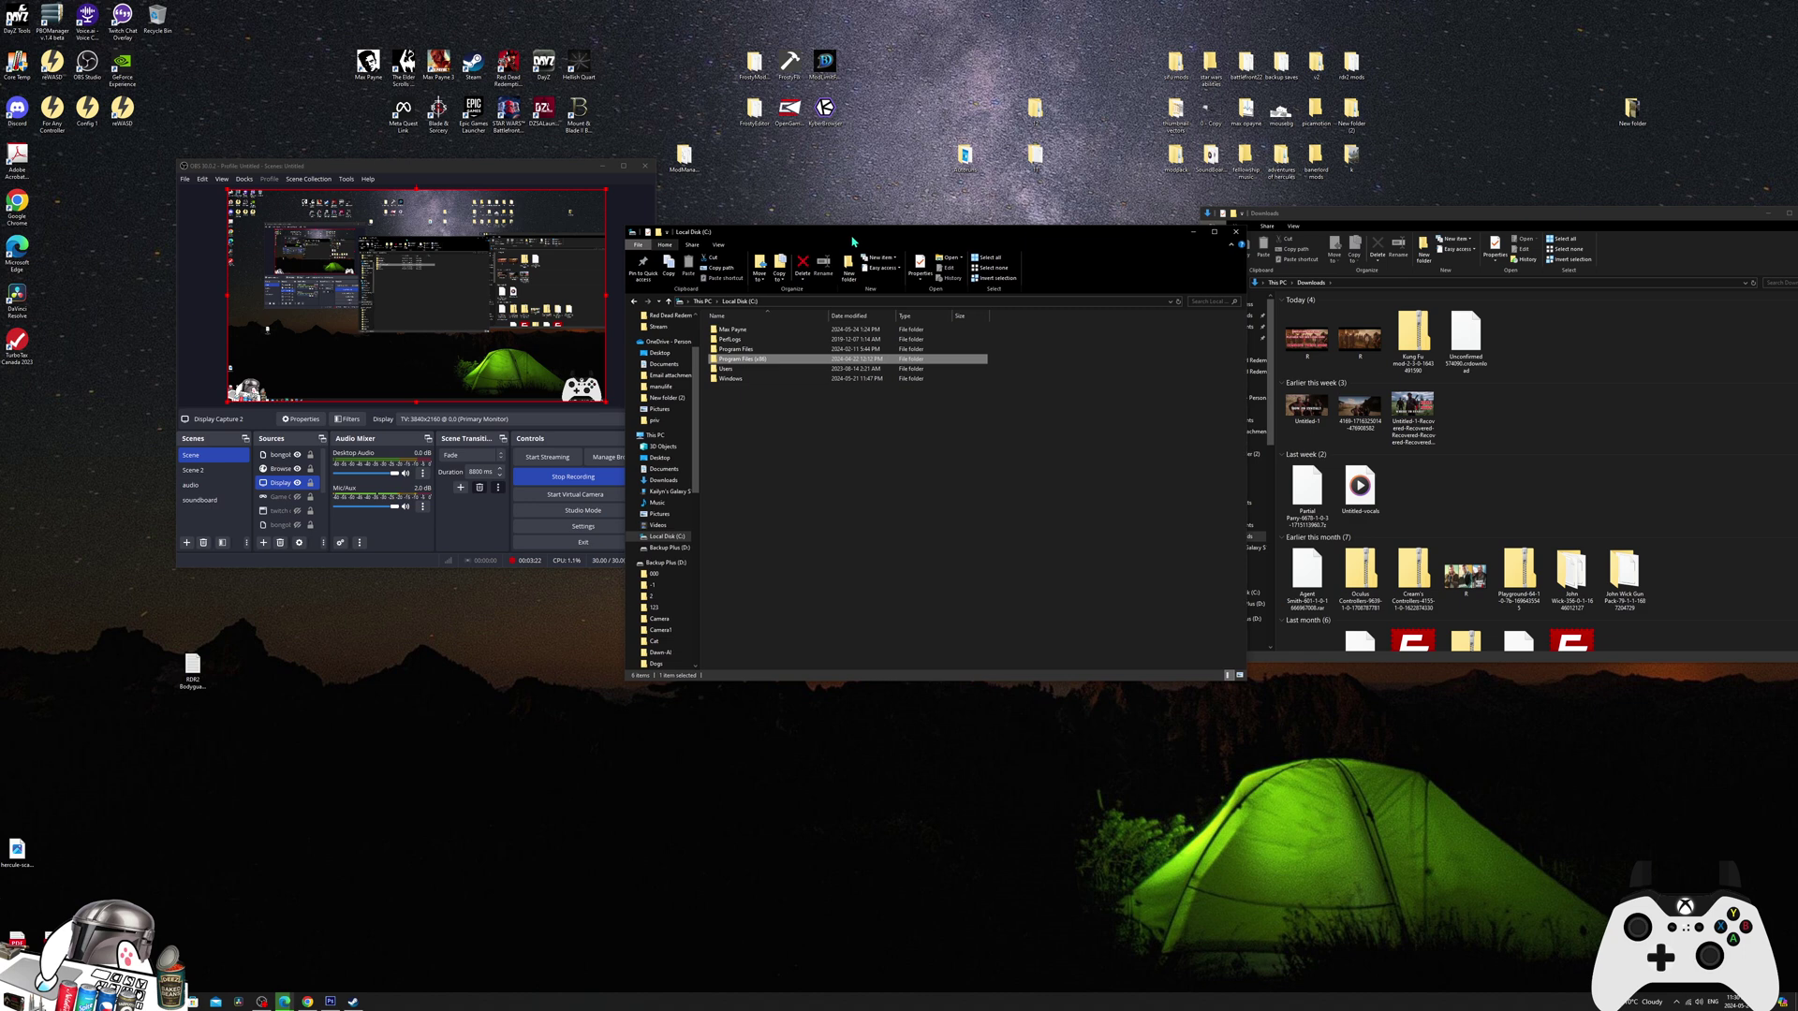
click(1424, 356)
right_click(1423, 339)
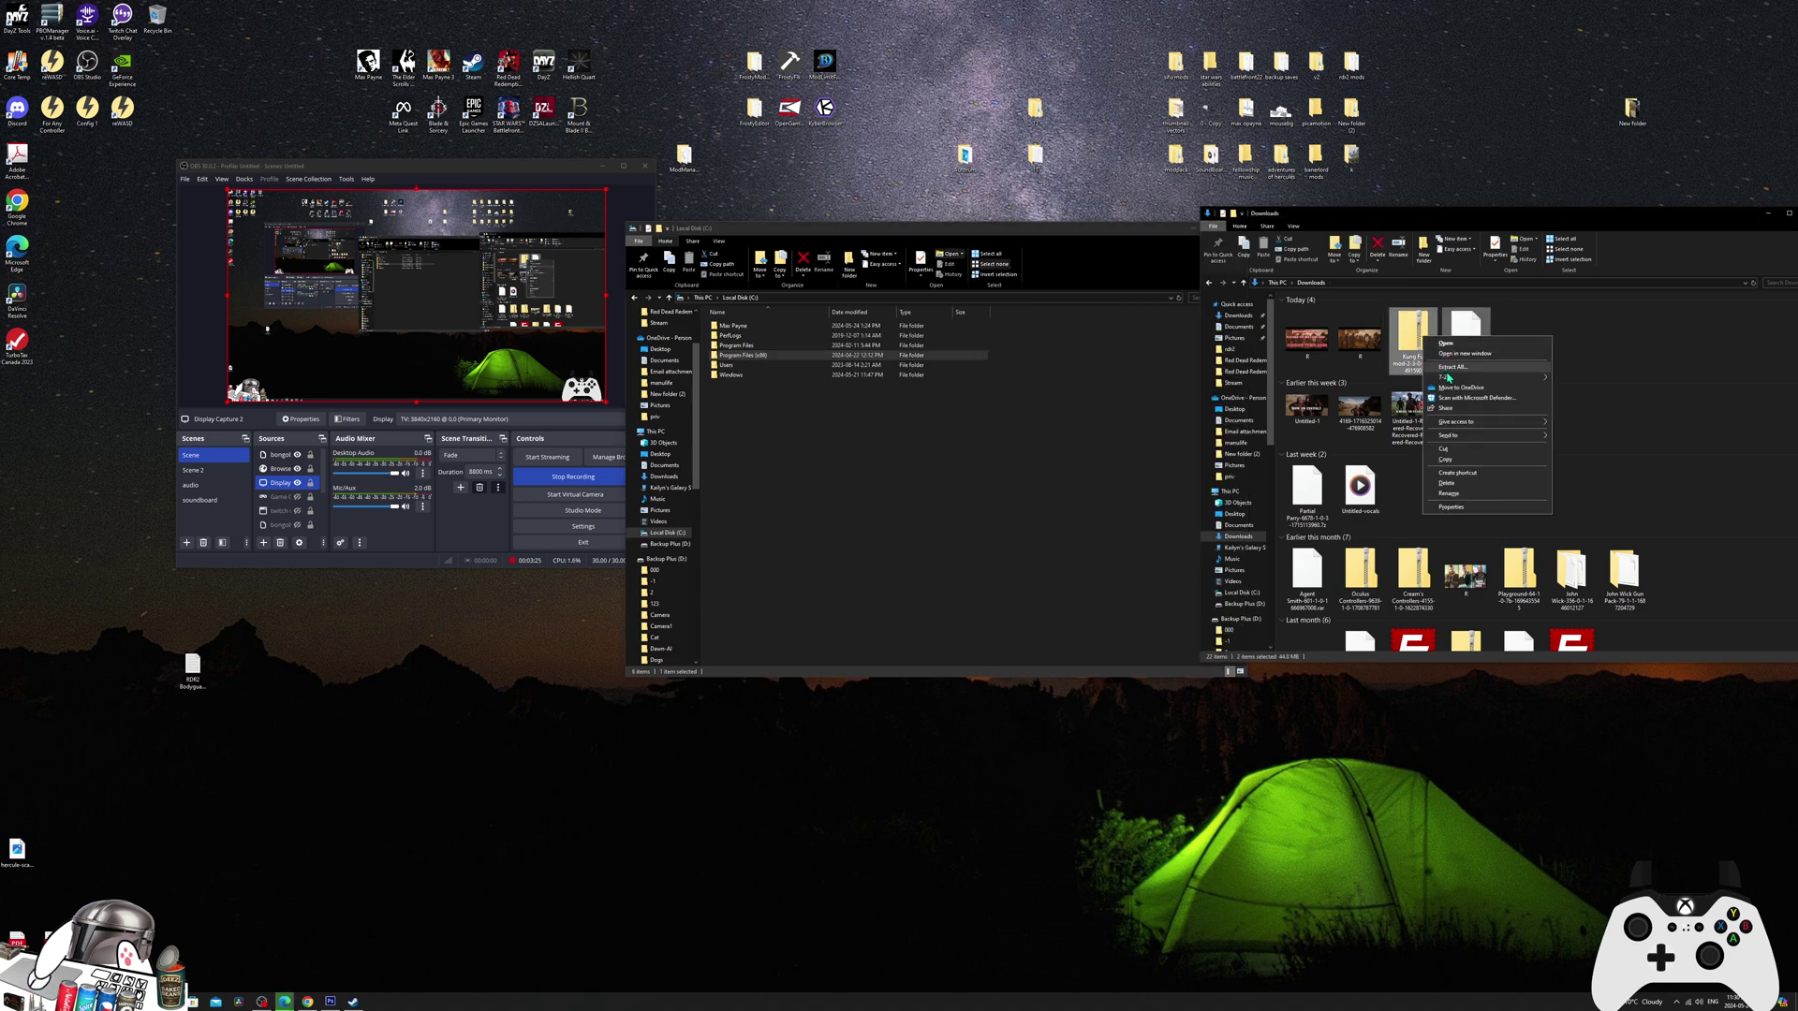
mouse_move(1447, 376)
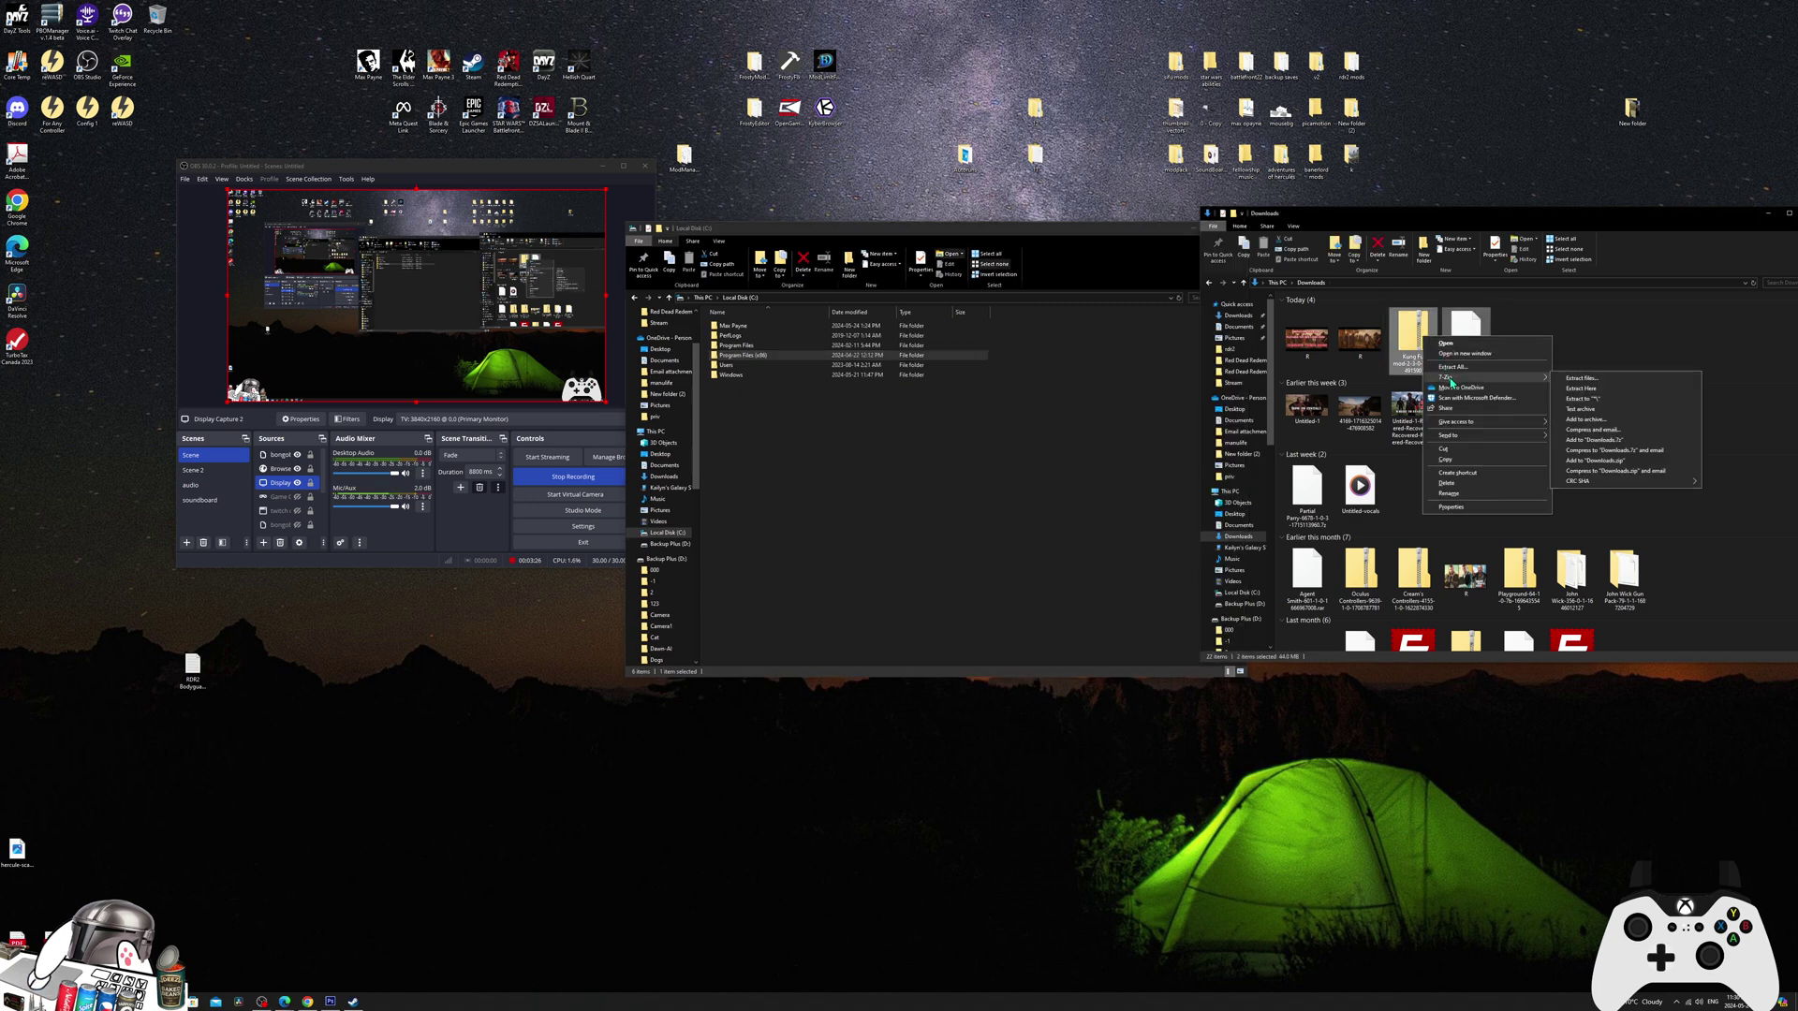
click(1563, 380)
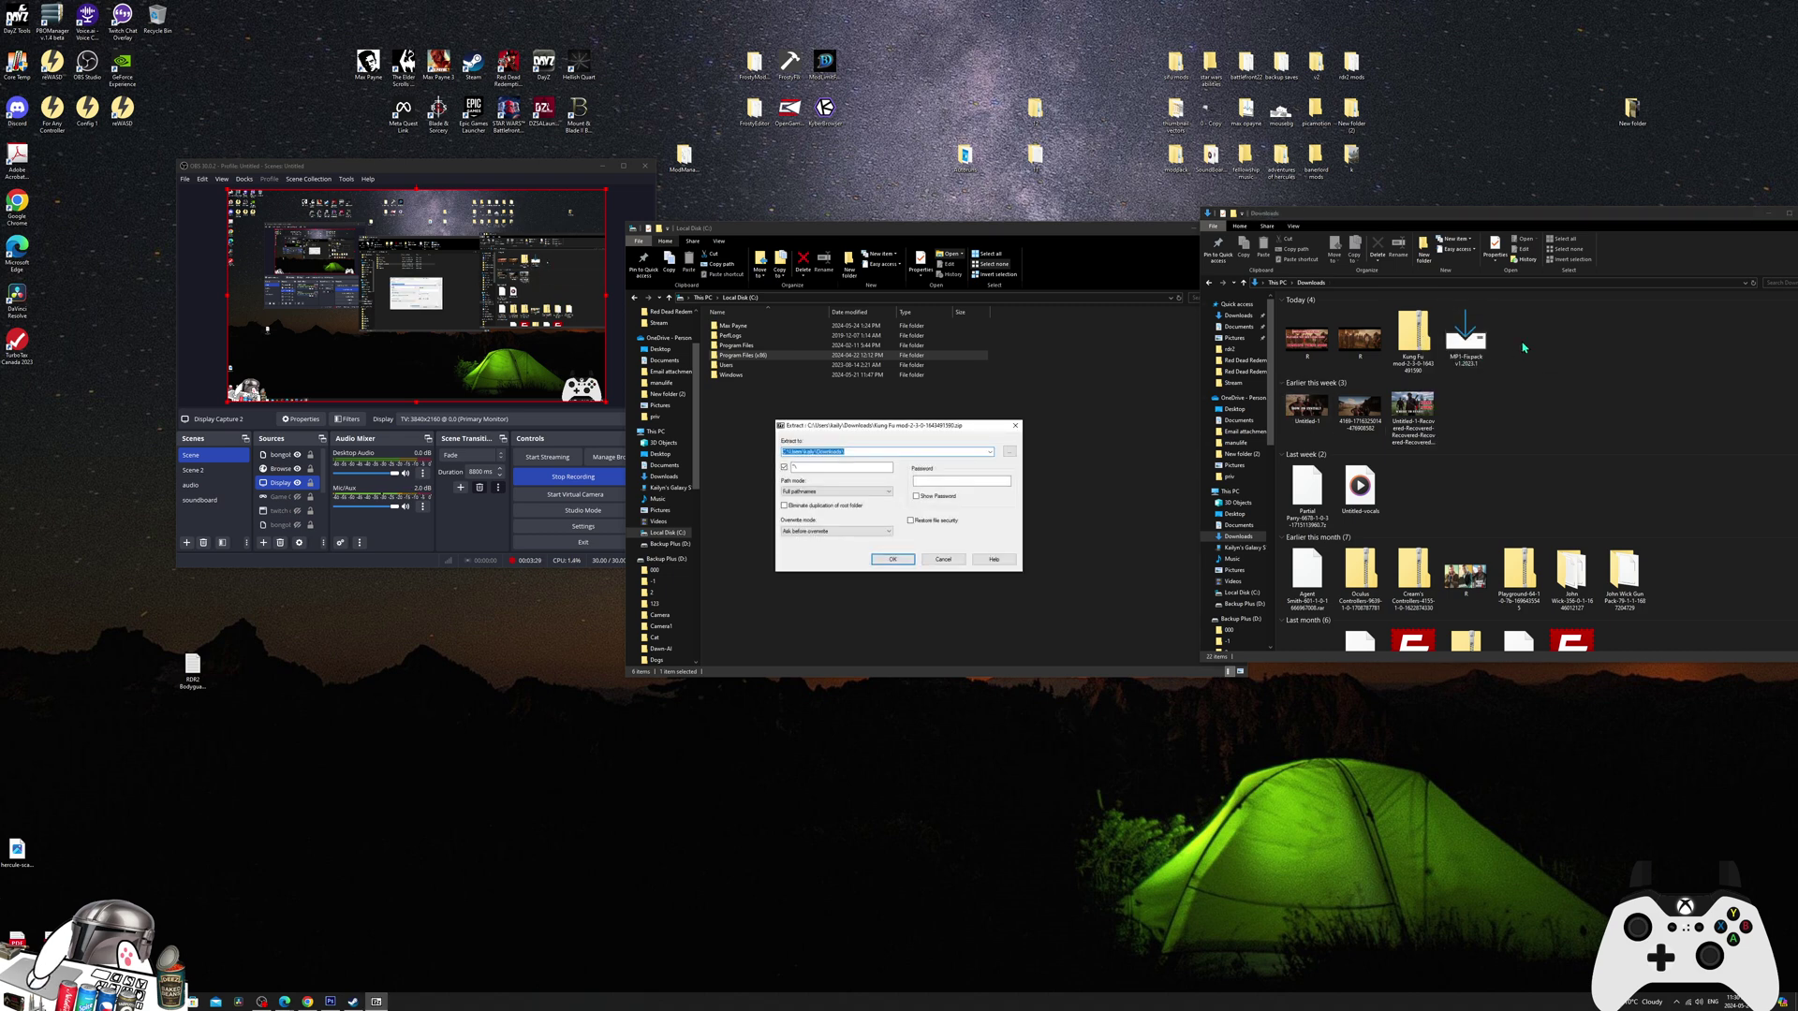
click(1414, 342)
right_click(1413, 342)
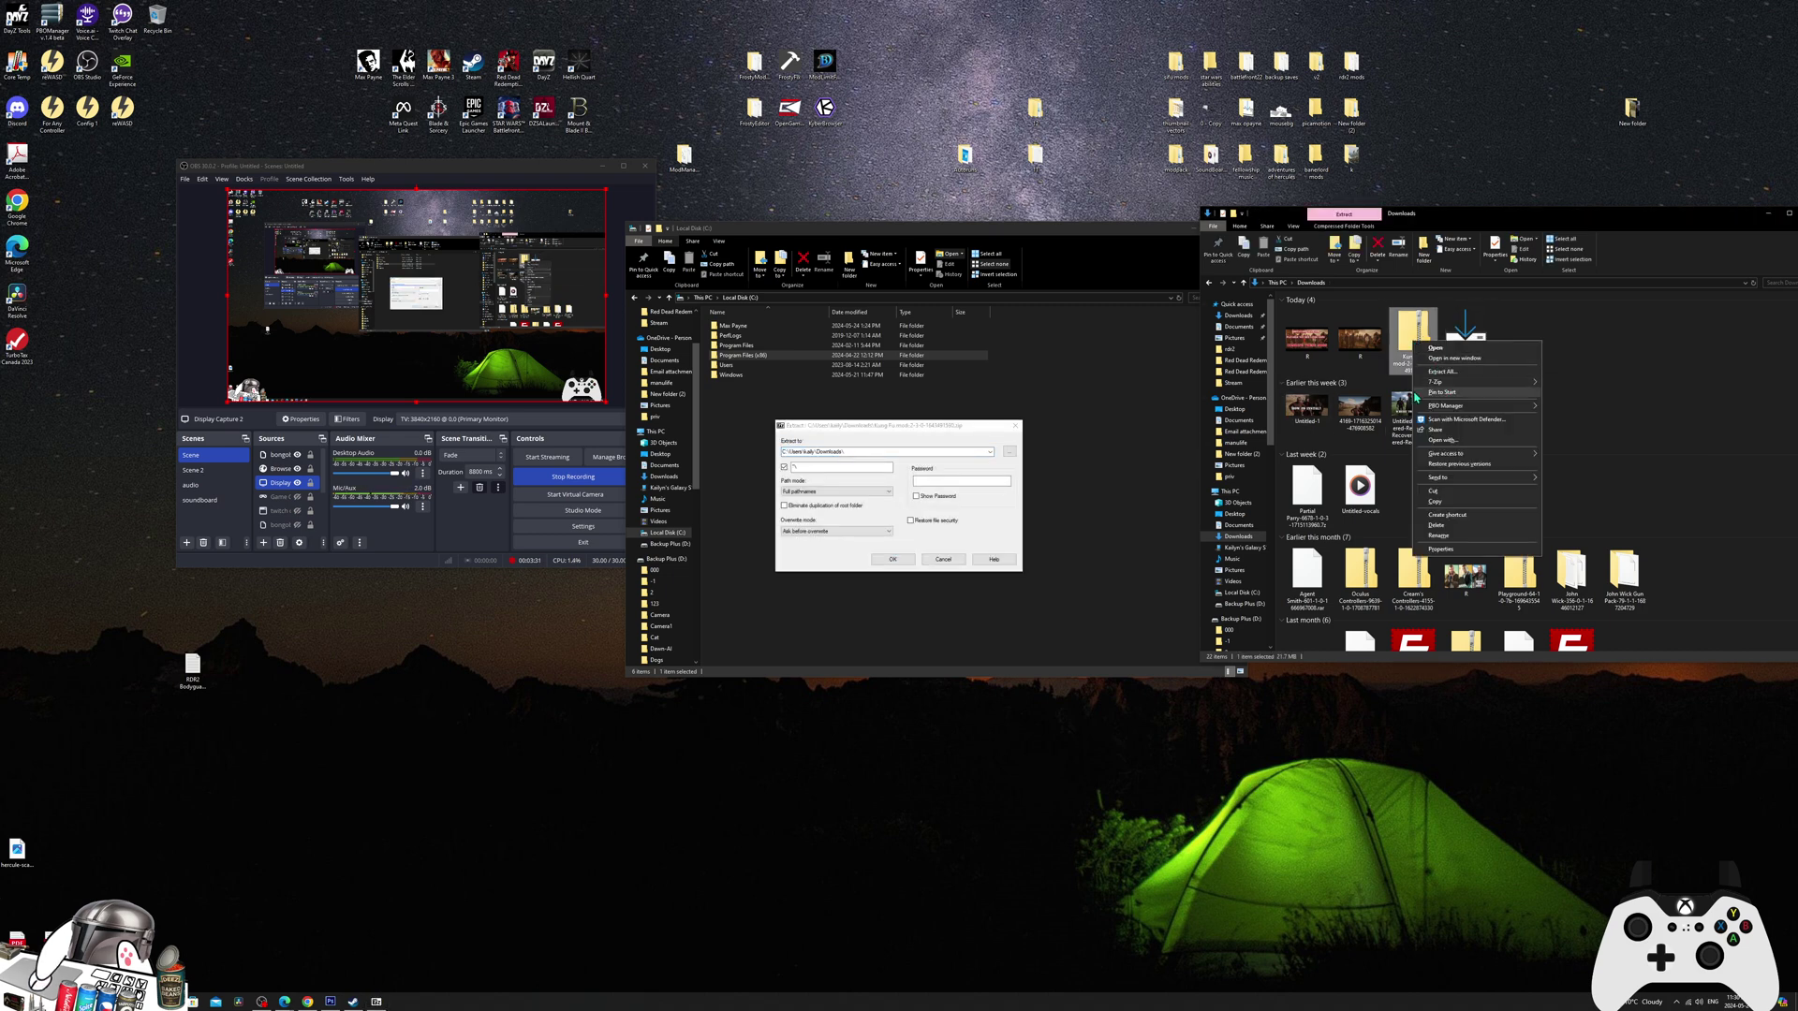
click(892, 559)
click(893, 559)
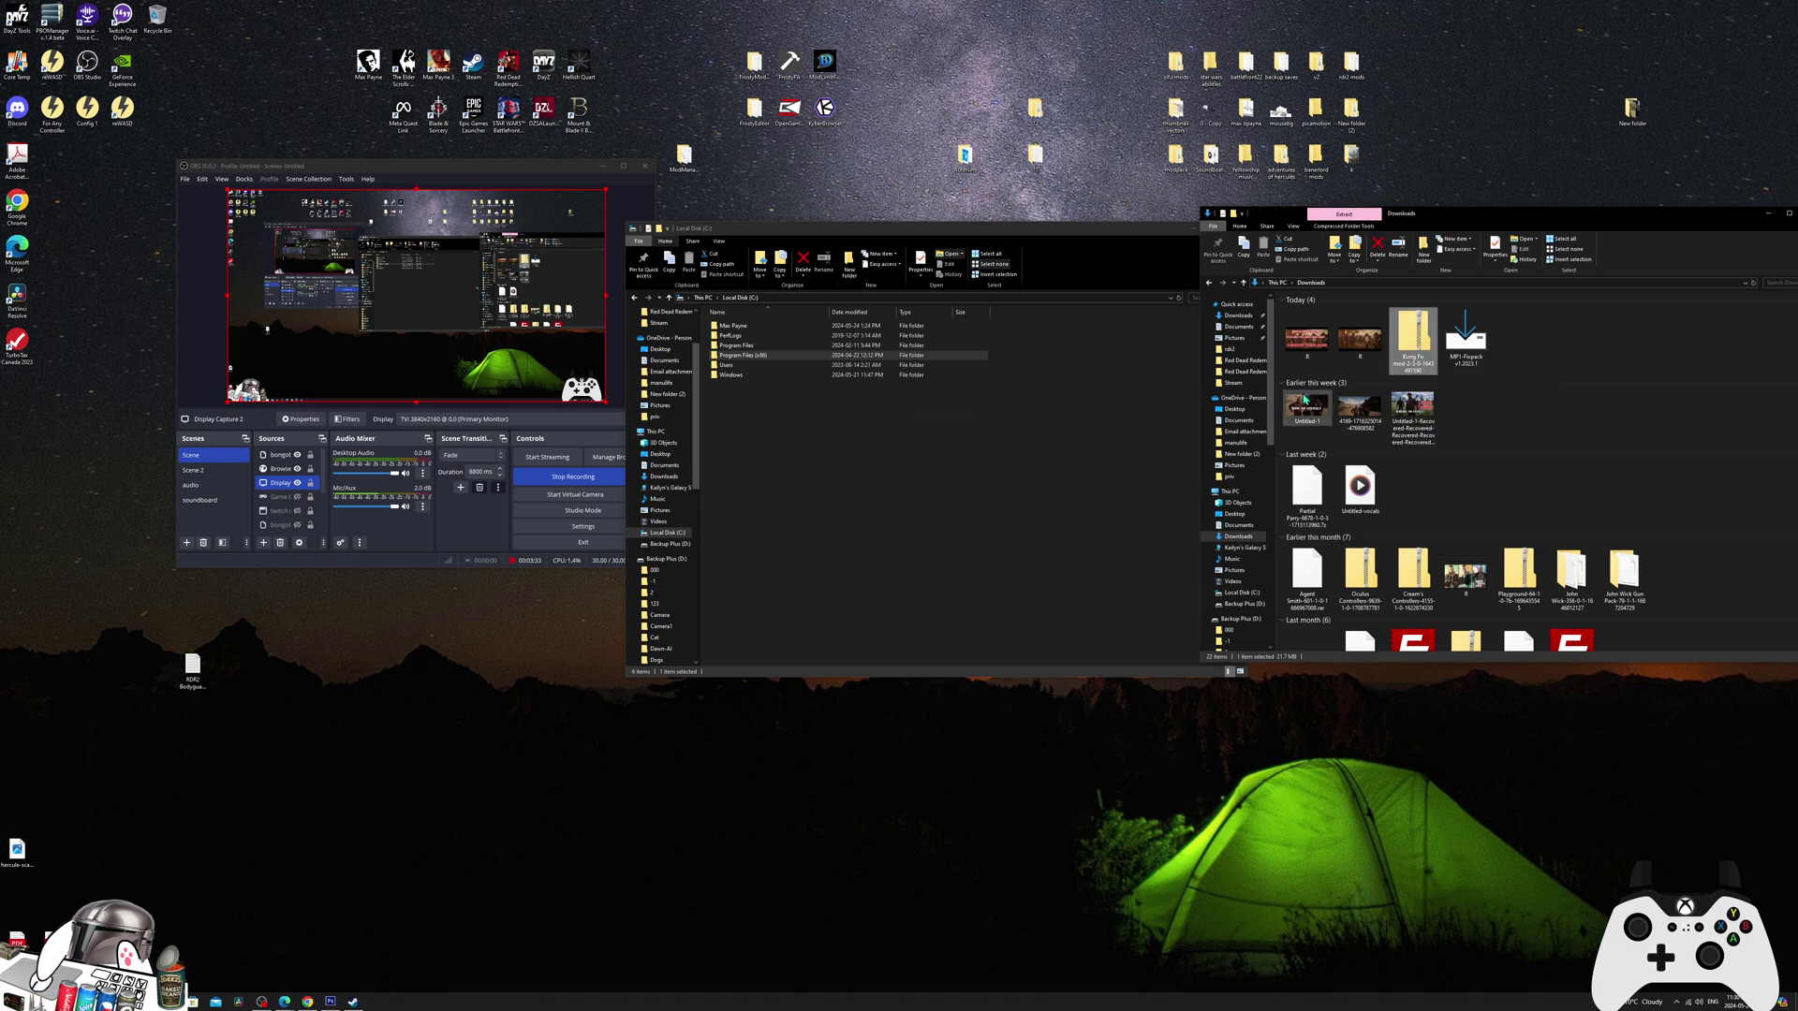
Step: Extract the Kung Fu mod zip with 7-Zip into its own folder in Downloads and open that folder
right_click(1411, 360)
mouse_move(1461, 400)
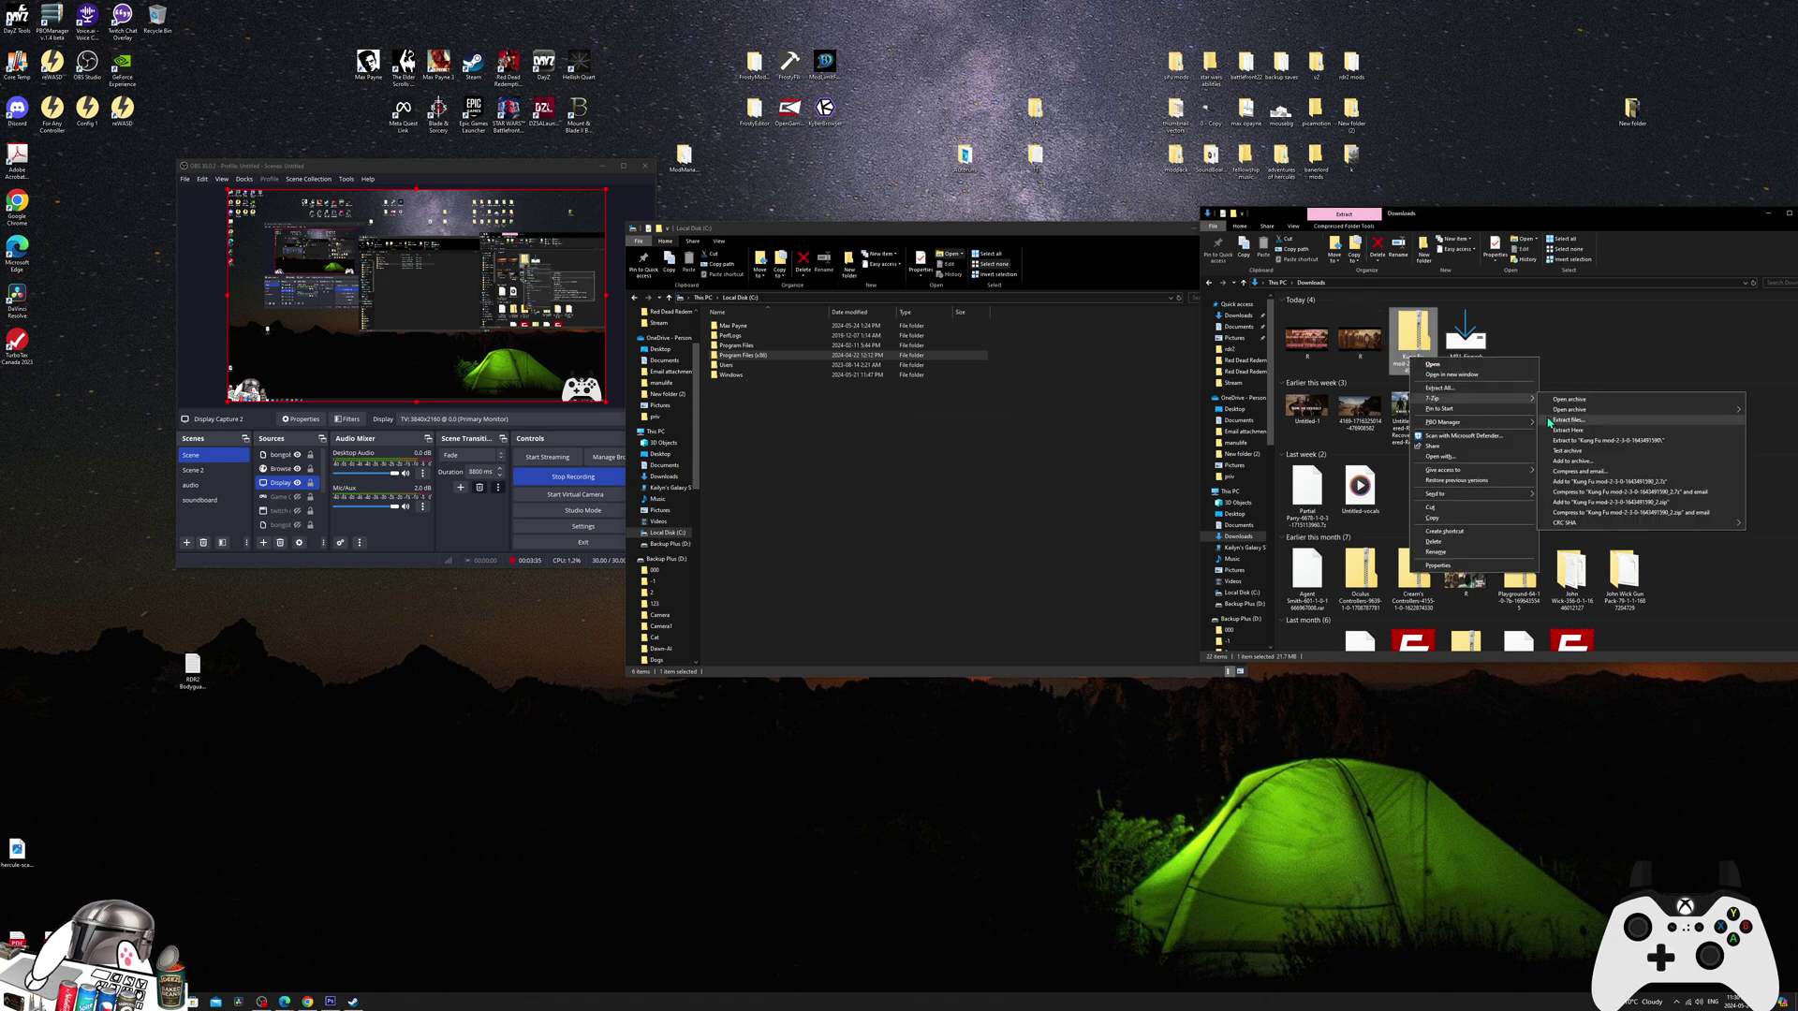
click(1555, 420)
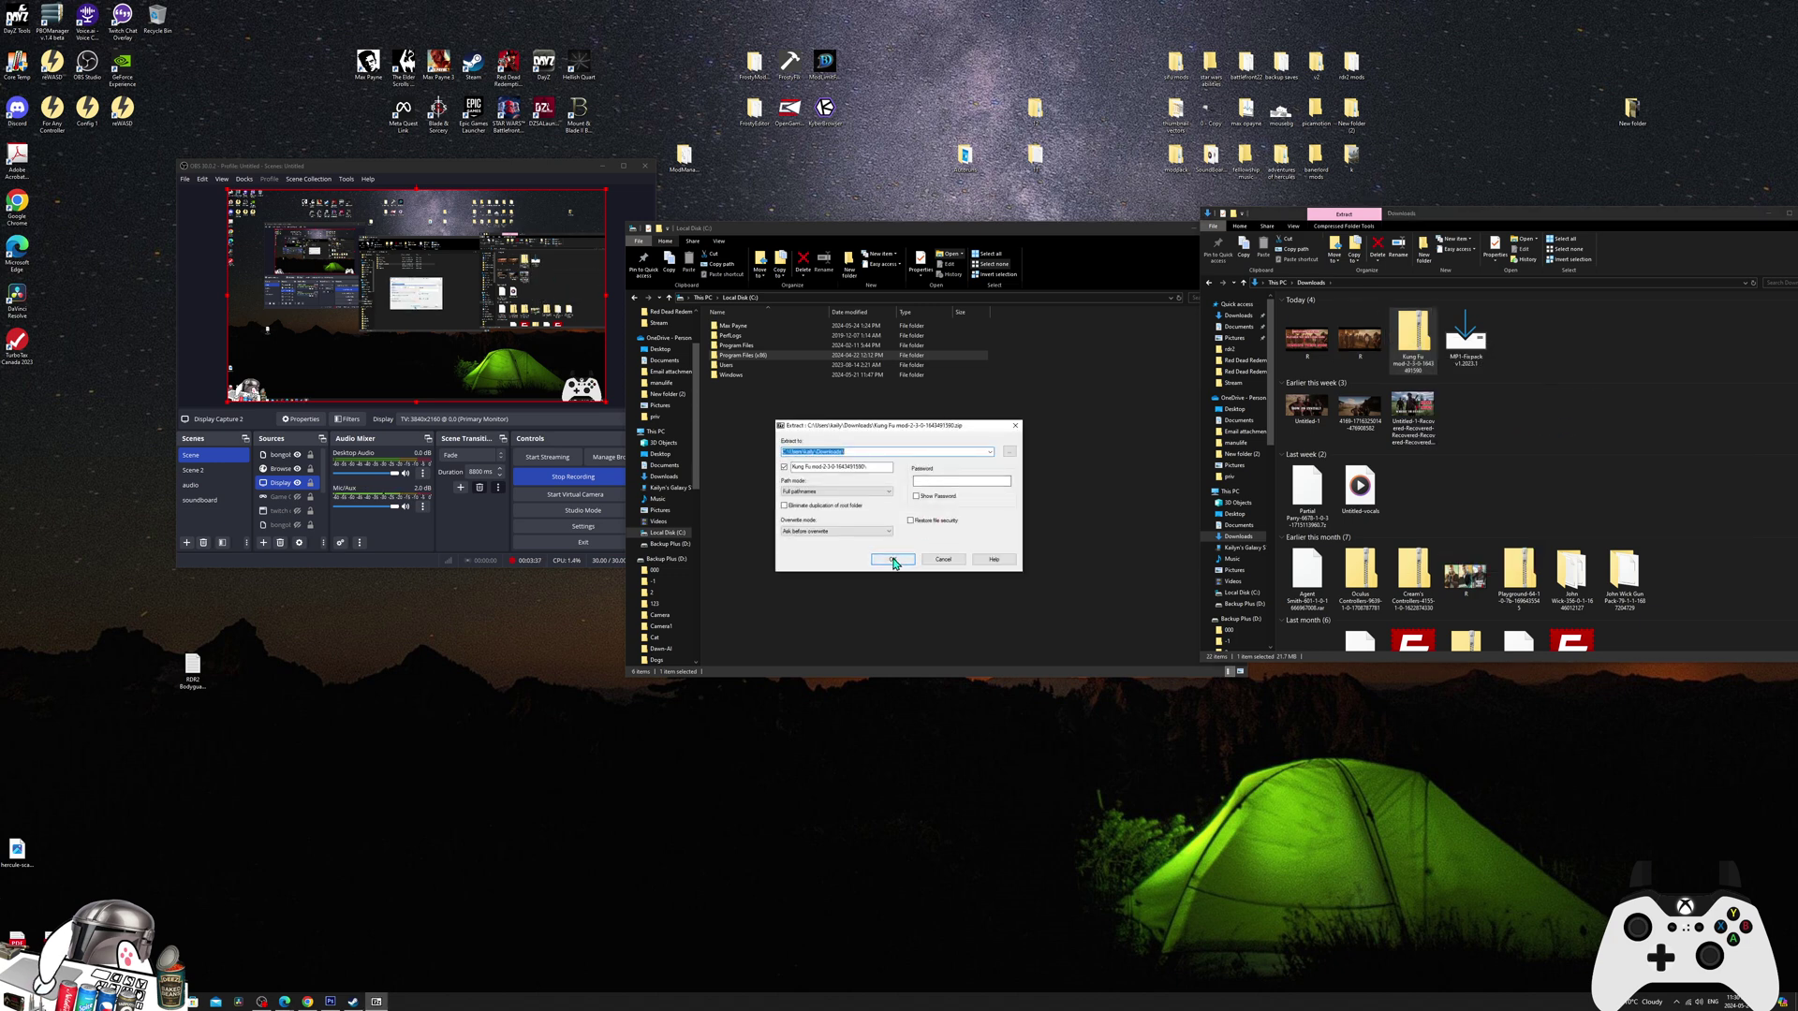
click(892, 559)
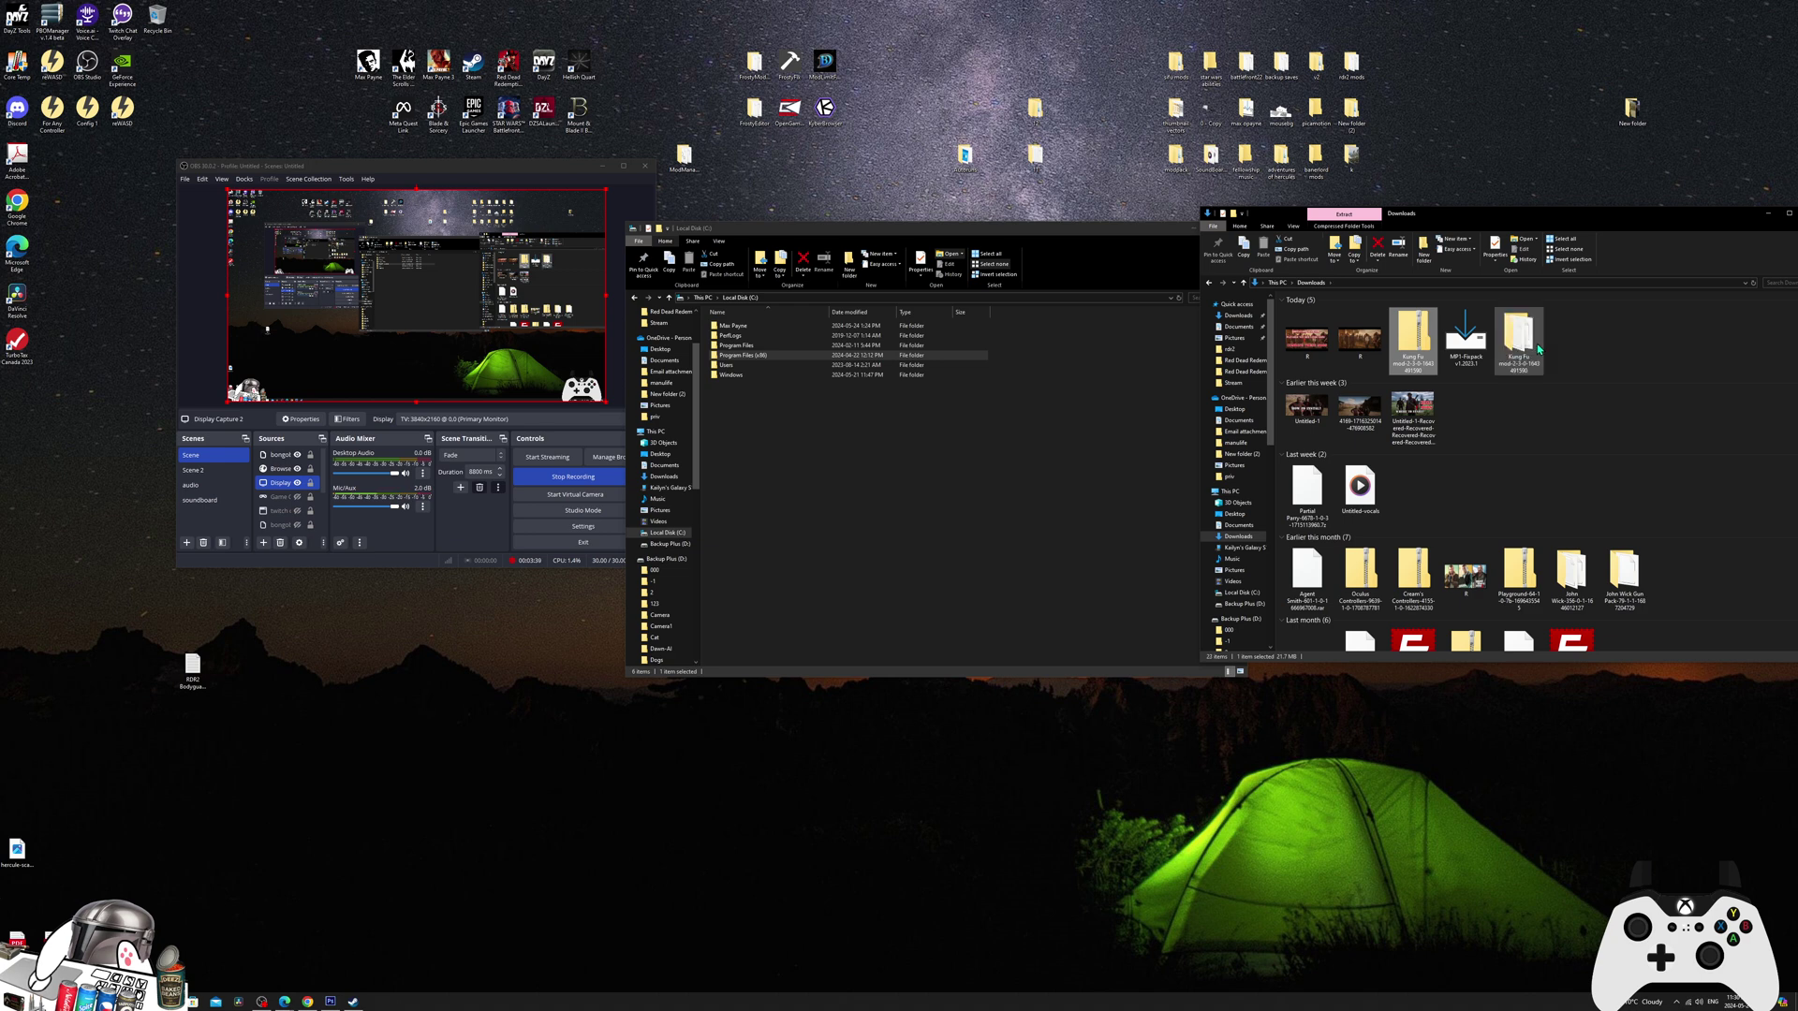
double_click(1519, 337)
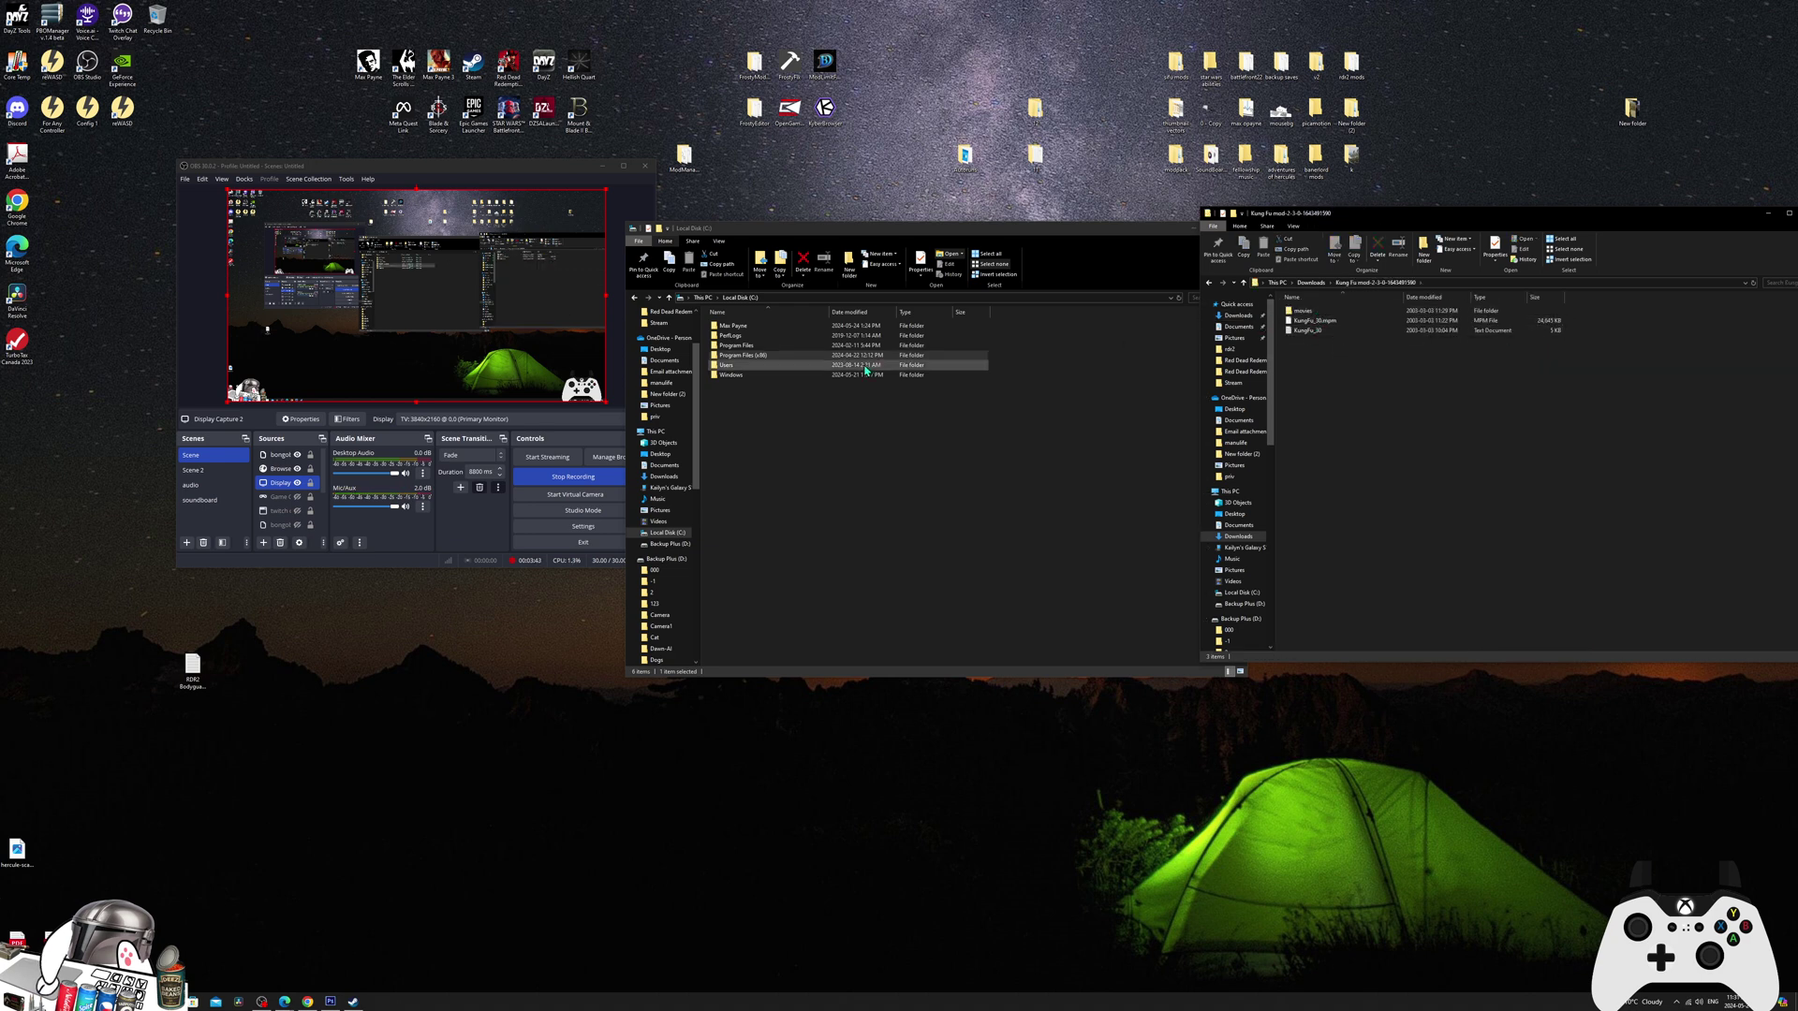
Step: In the Local Disk (C:) window, open the game folder Program Files (x86)\Steam\steamapps\common\Max Payne
double_click(743, 355)
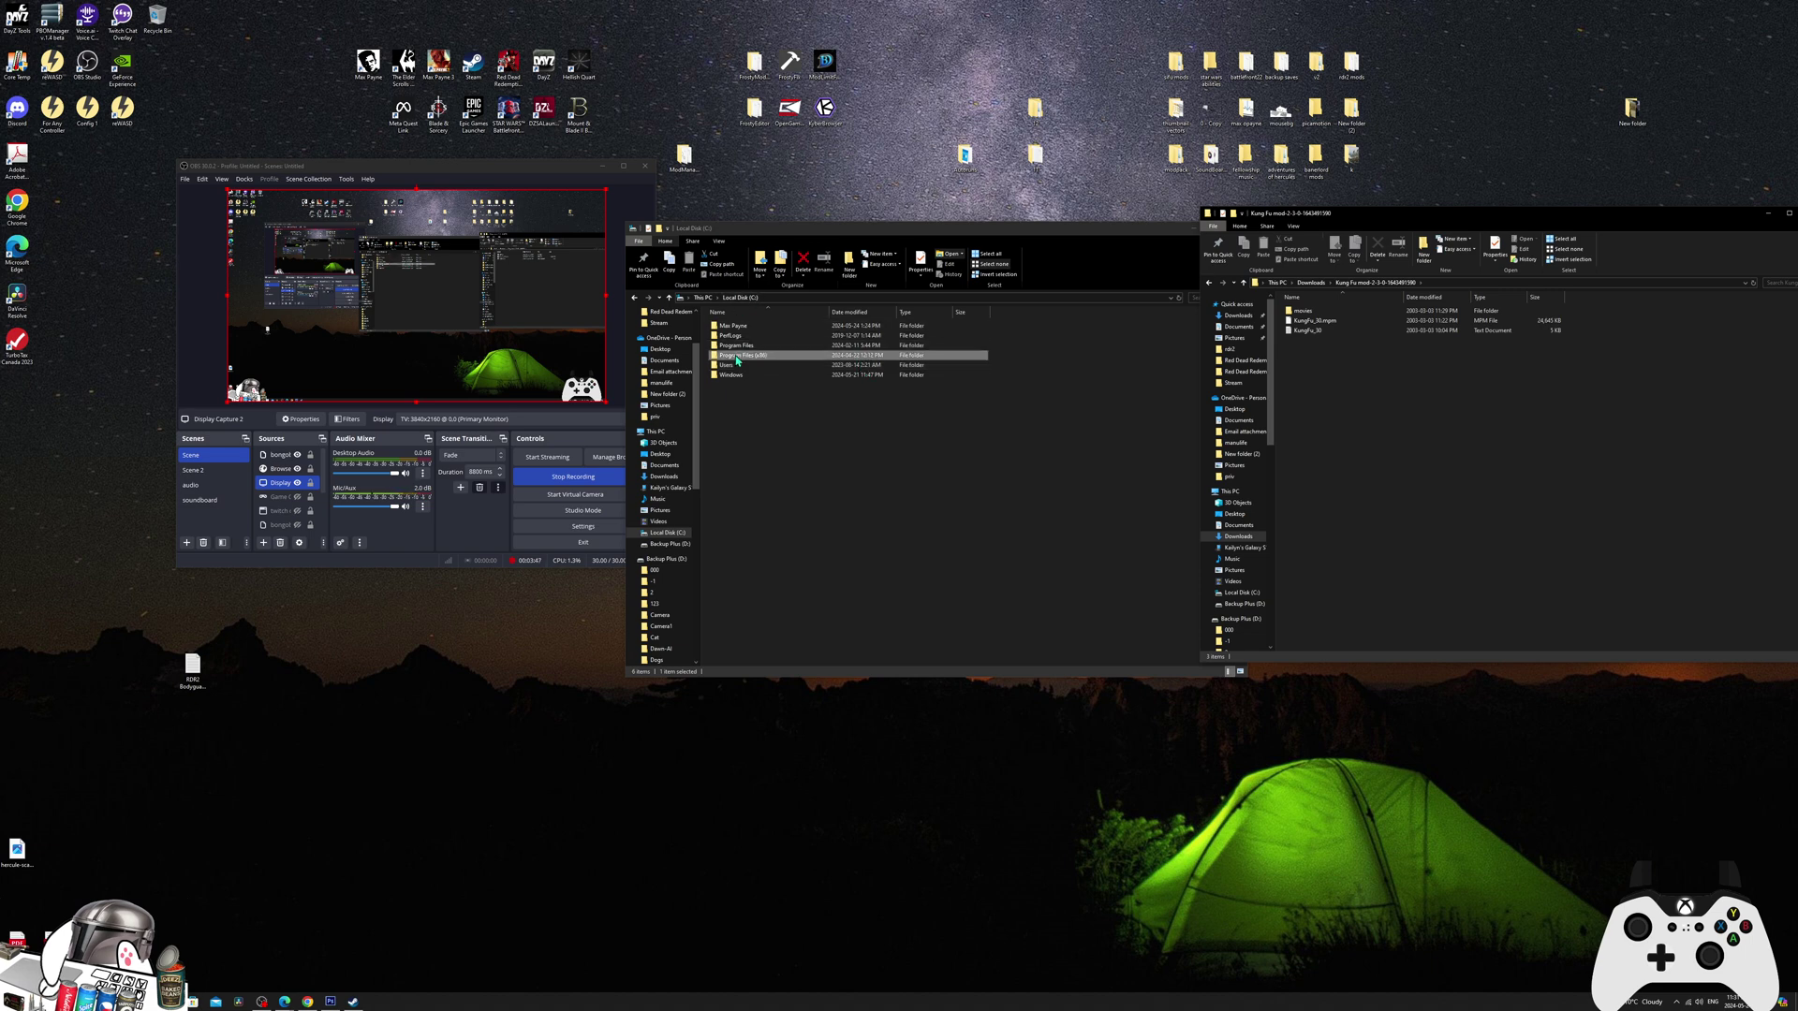
double_click(735, 492)
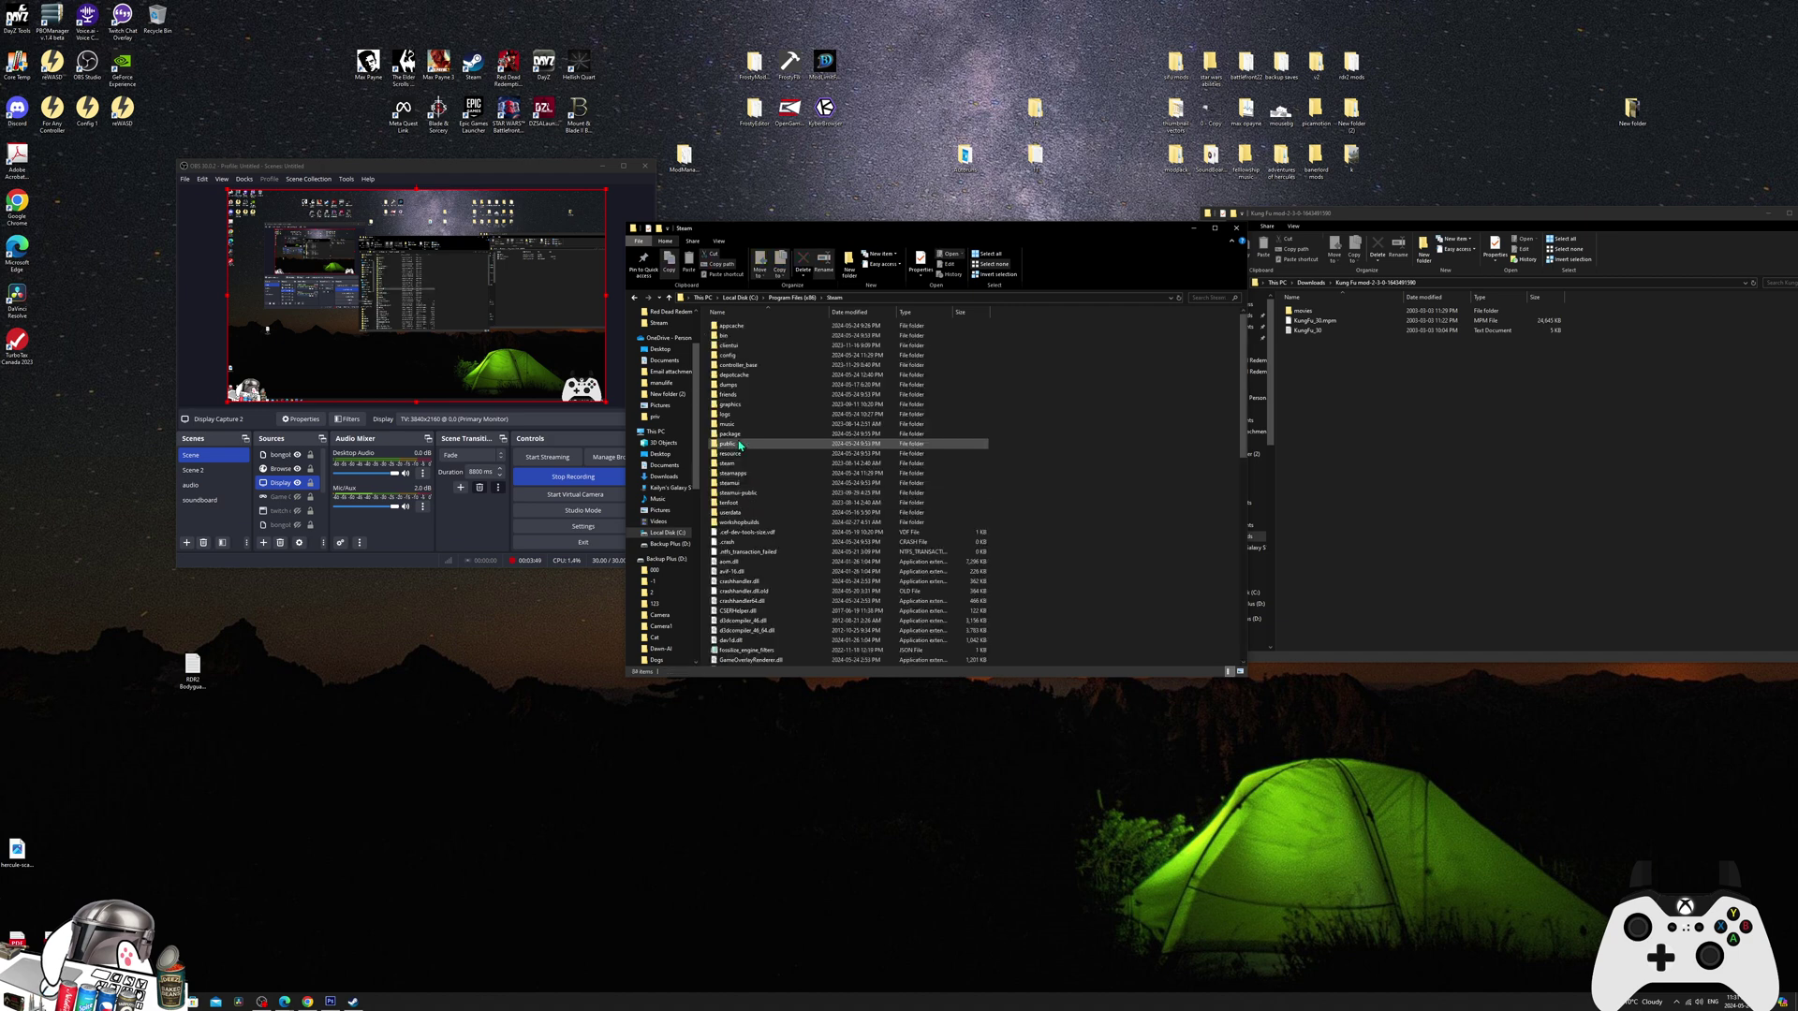
double_click(742, 476)
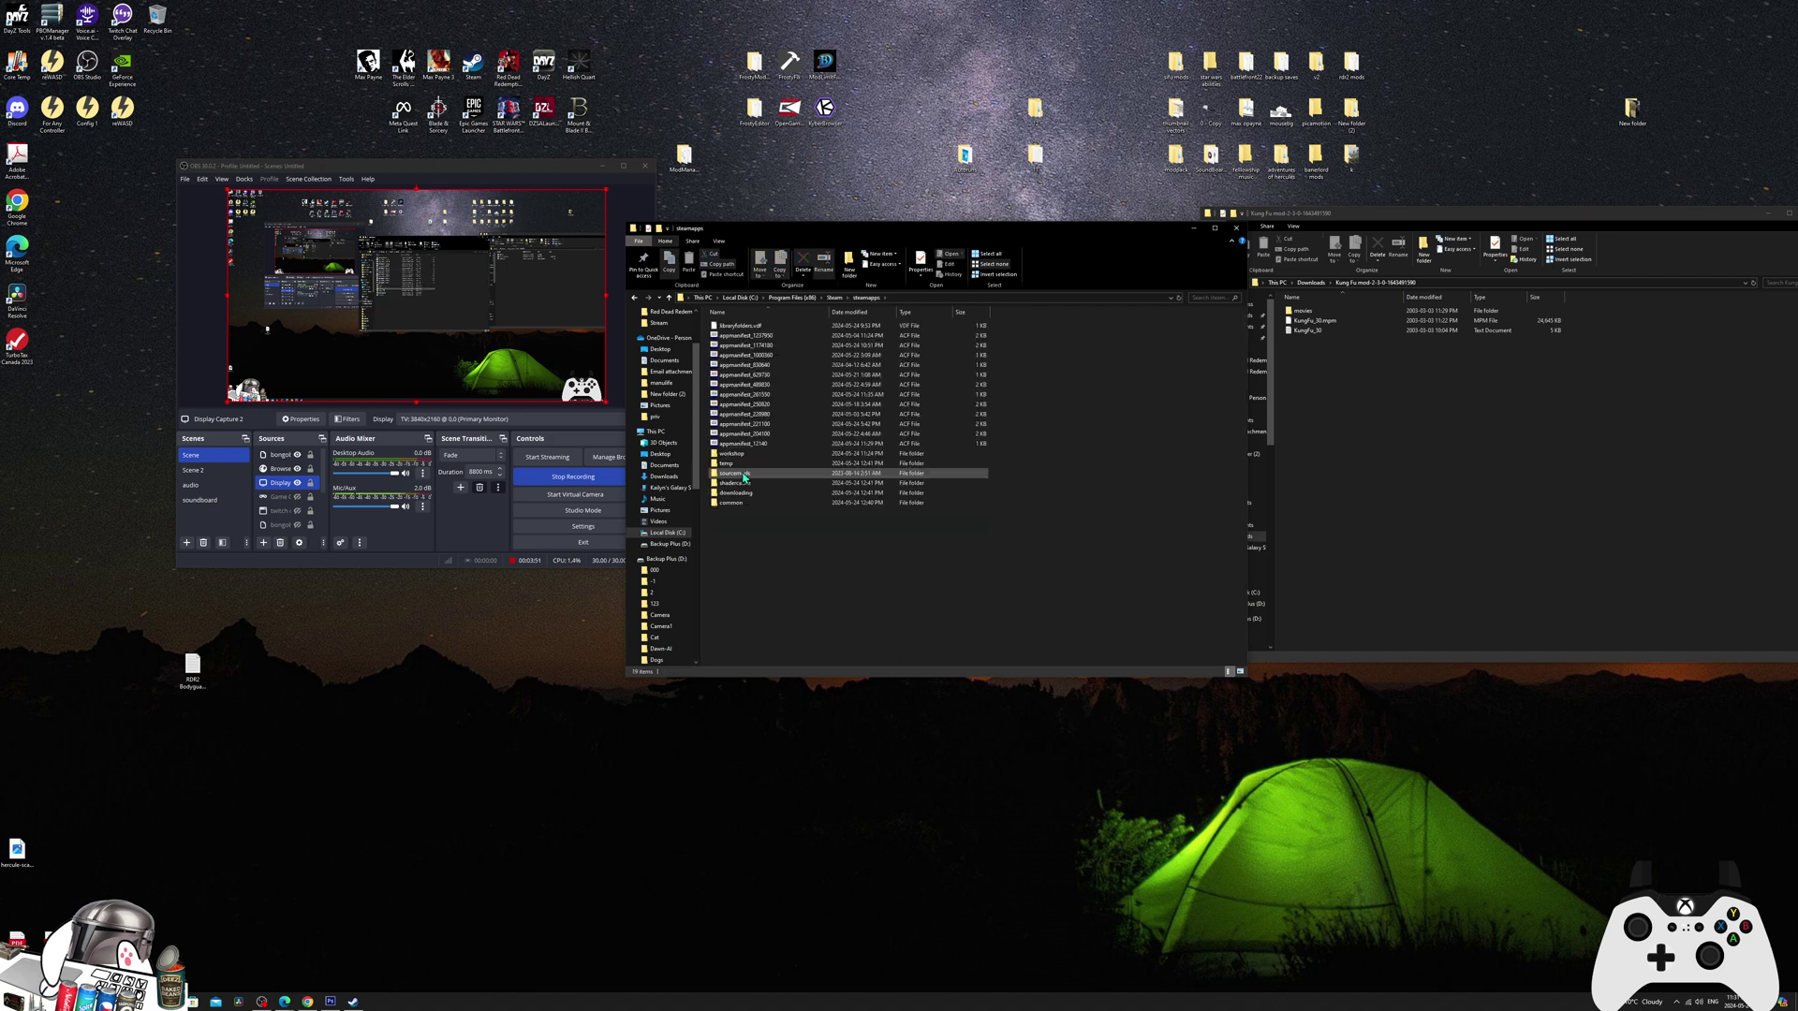
double_click(731, 503)
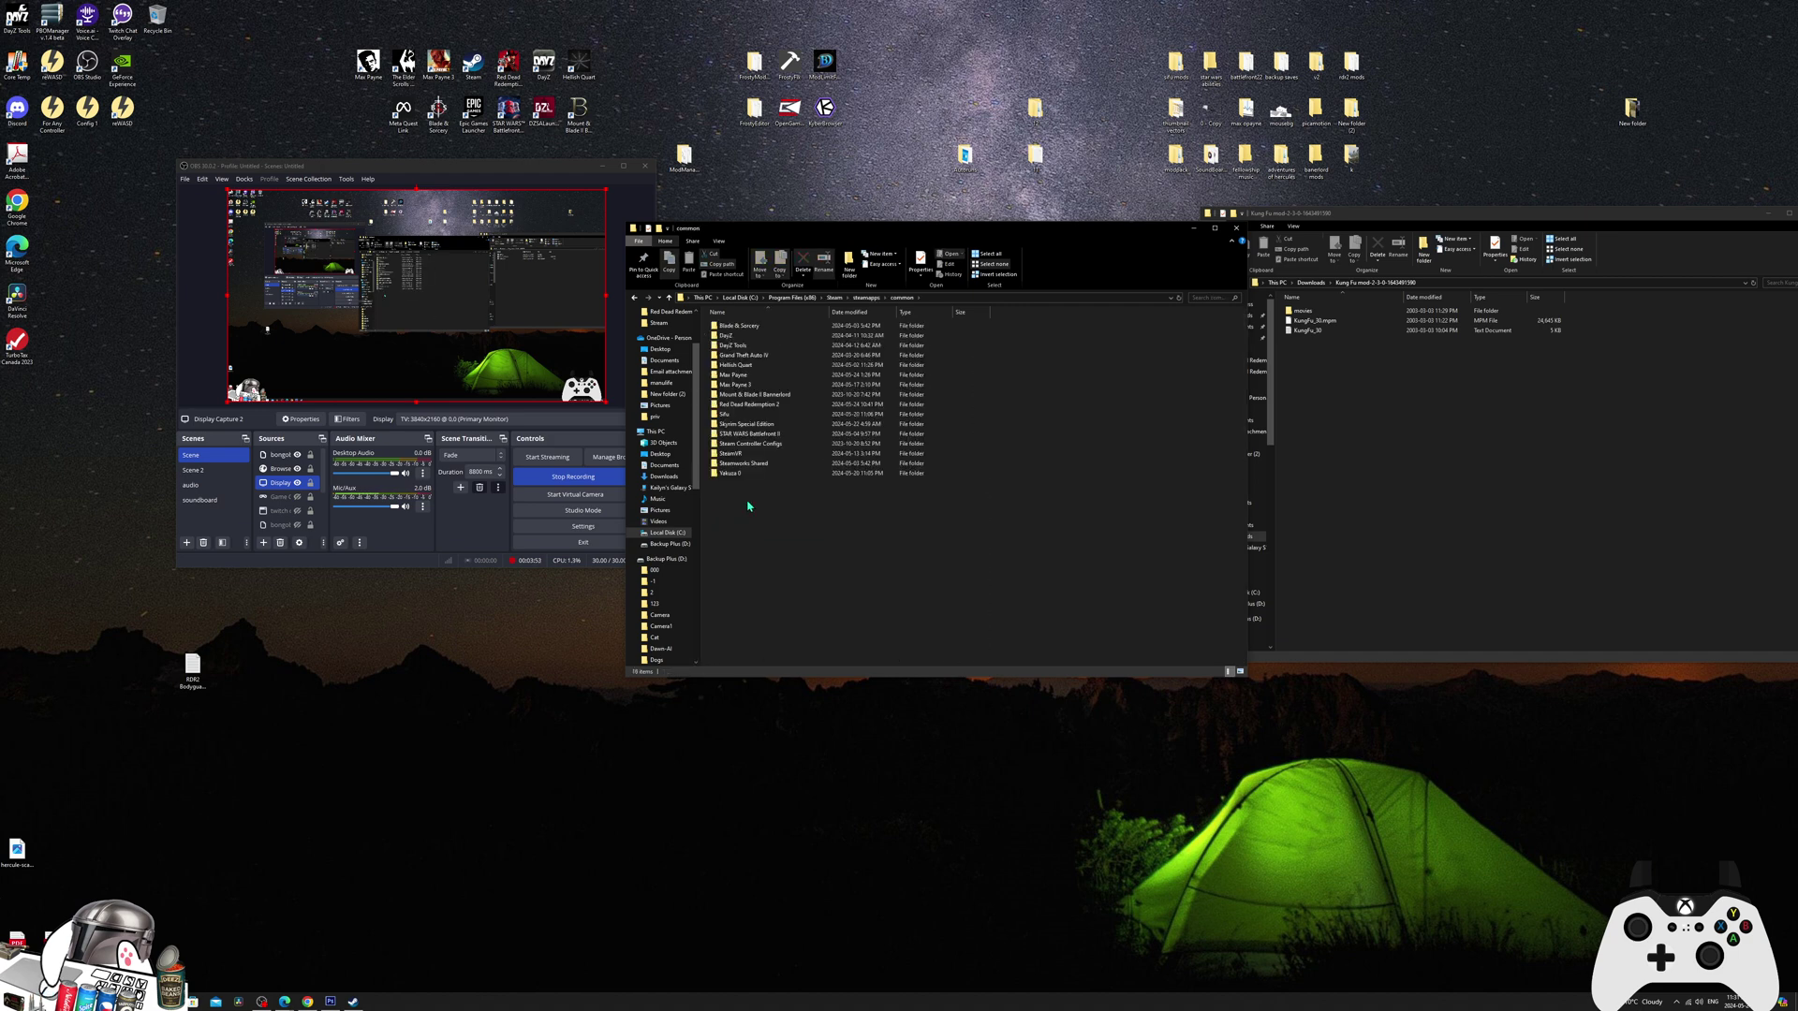
double_click(749, 375)
scroll(763, 379, down, 1)
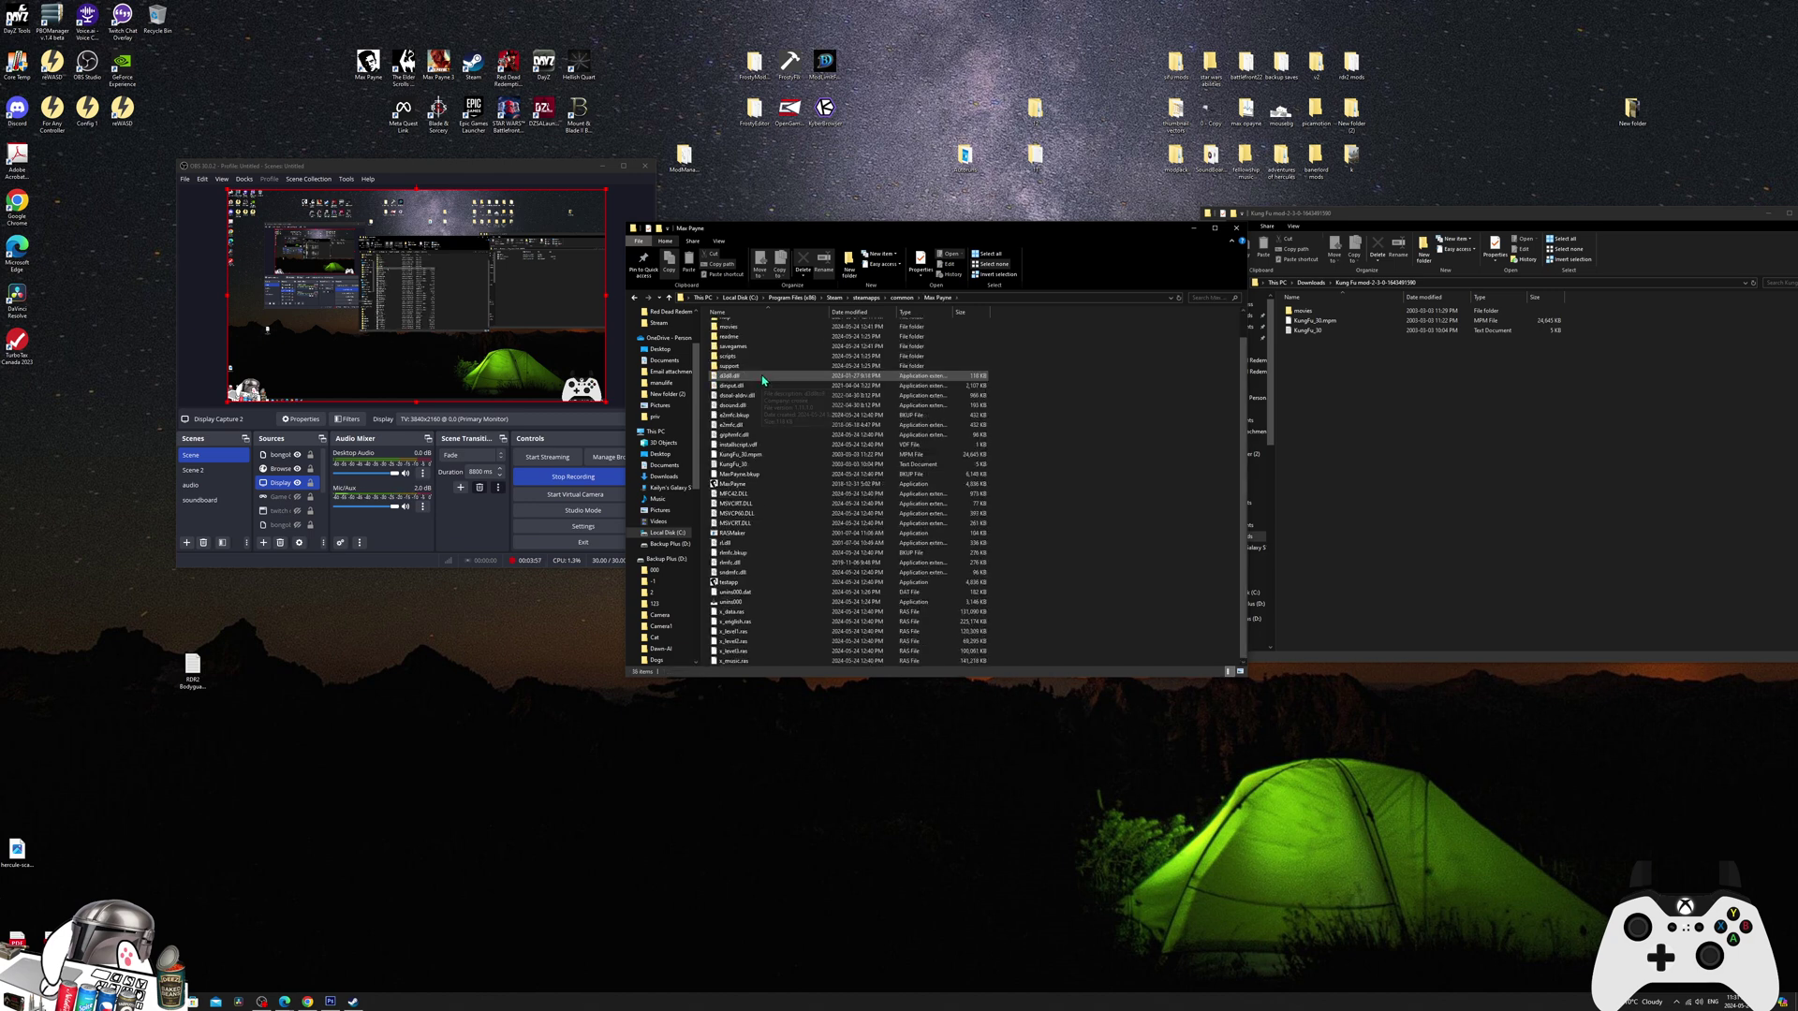
Step: Select all the extracted Kung Fu mod files and move the Max Payne game folder window further away from the mod folder window
scroll(765, 386, up, 1)
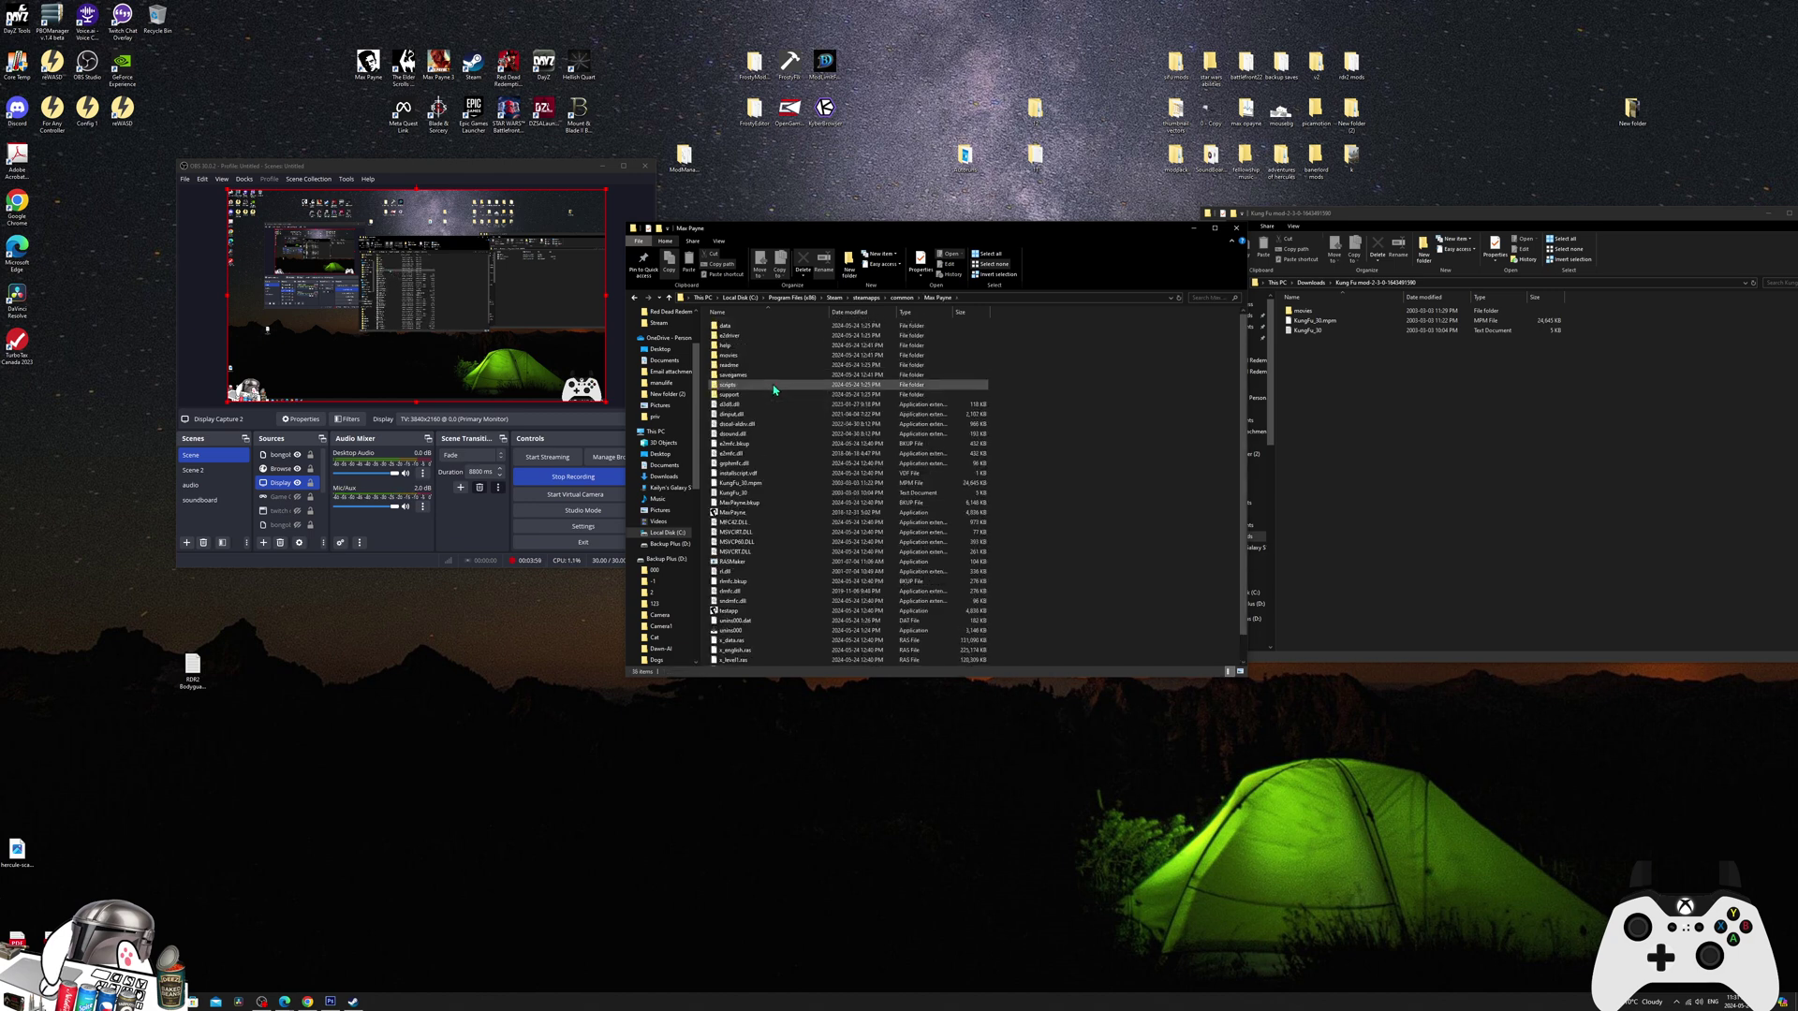
click(1344, 325)
key(ctrl+a)
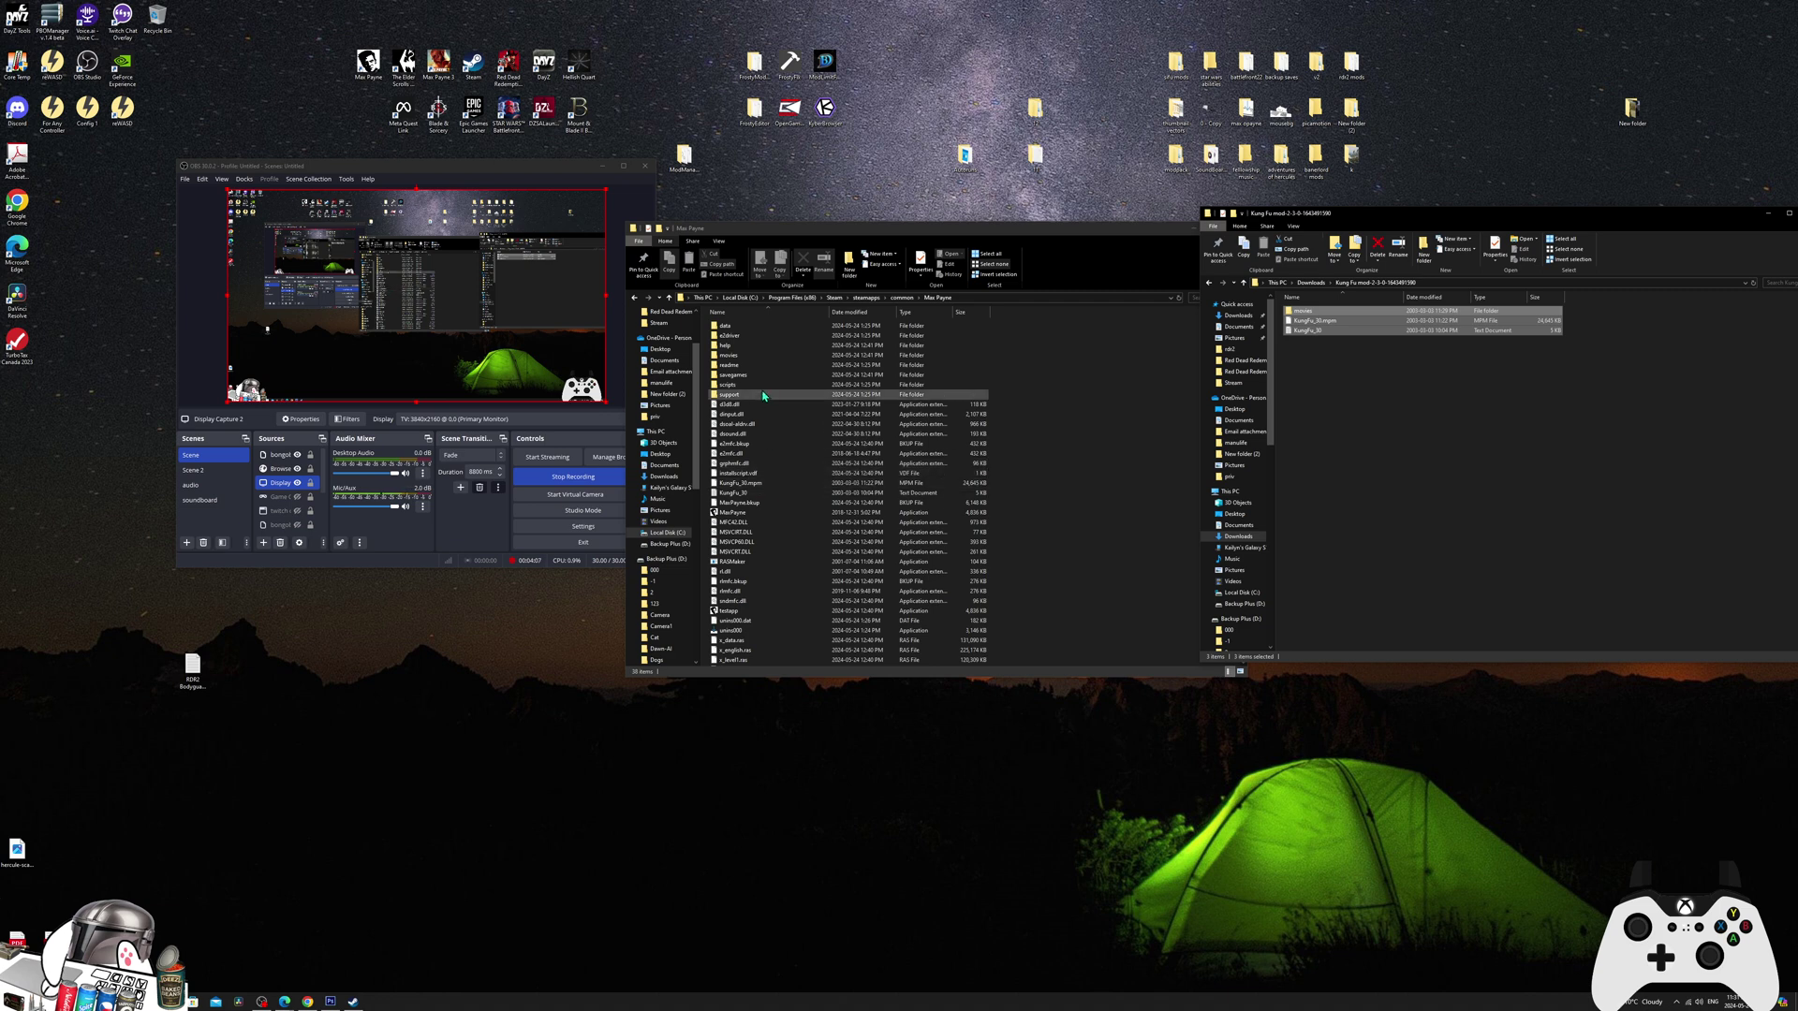
drag(1400, 333, 1371, 385)
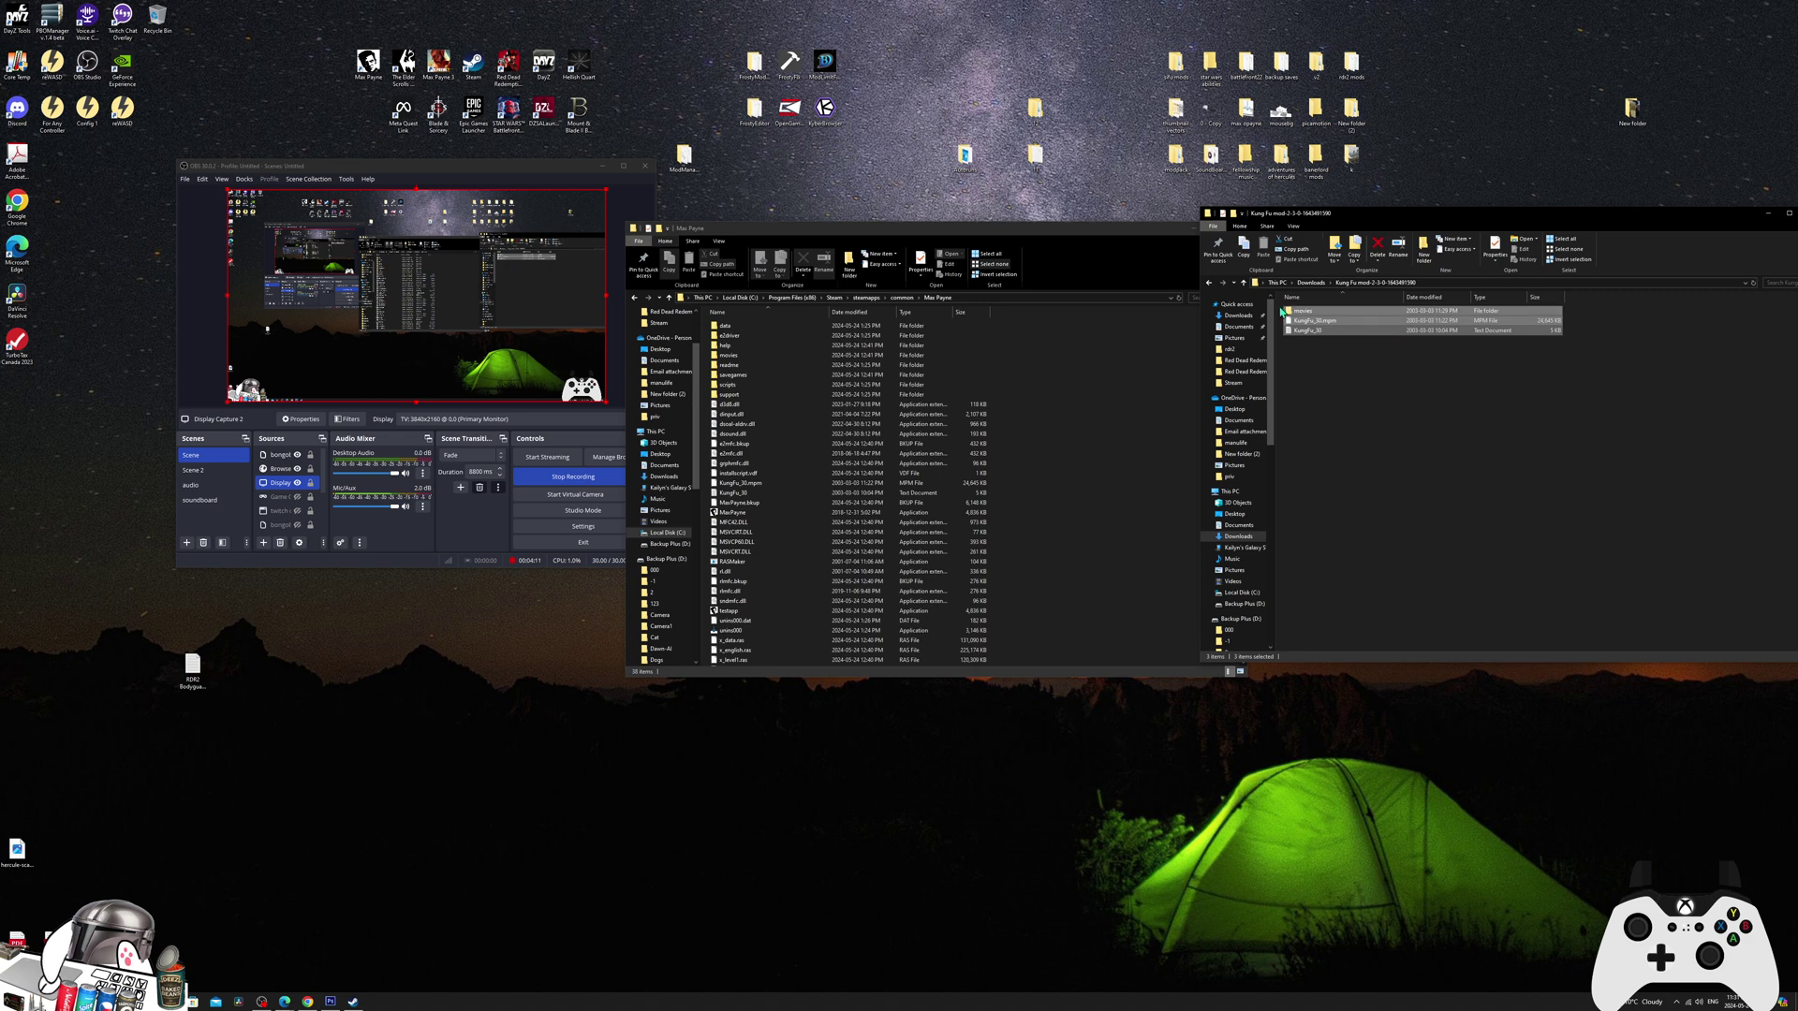
drag(1173, 236, 1099, 231)
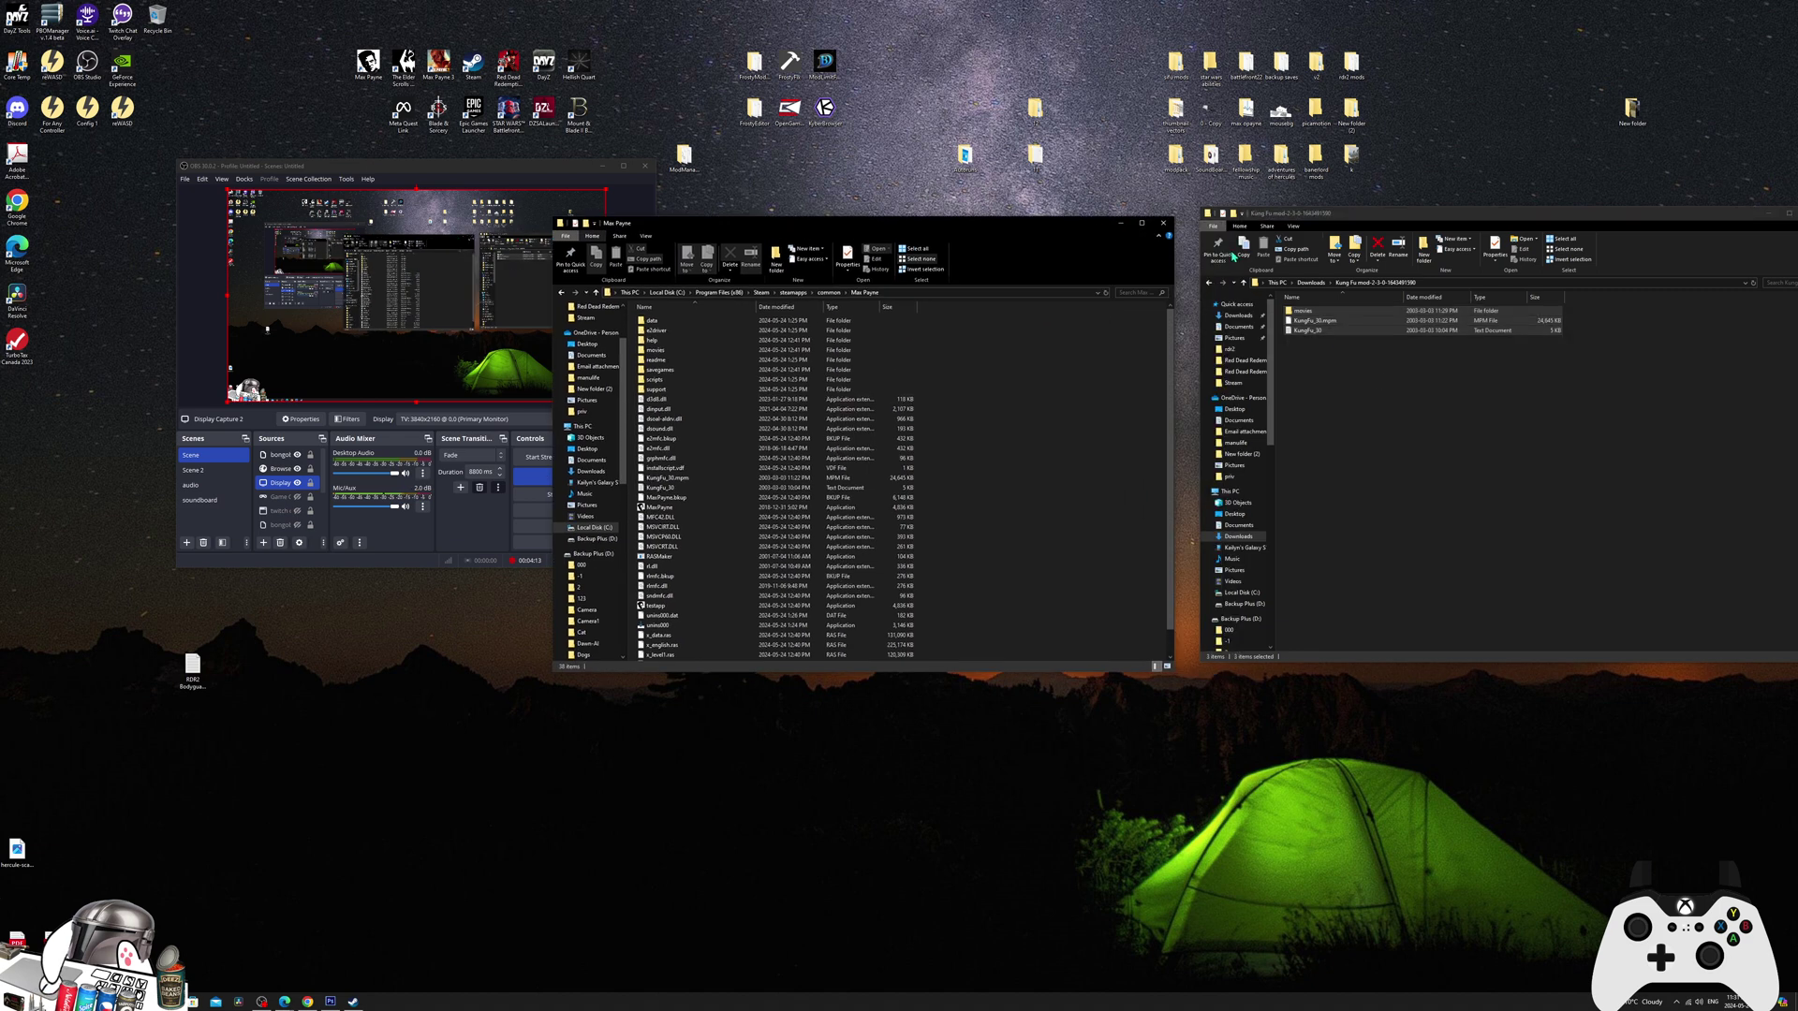
Step: Launch the MP1-Fixpack v1.2023.1 installer from the Downloads folder and review the components included in its full installation
click(1311, 282)
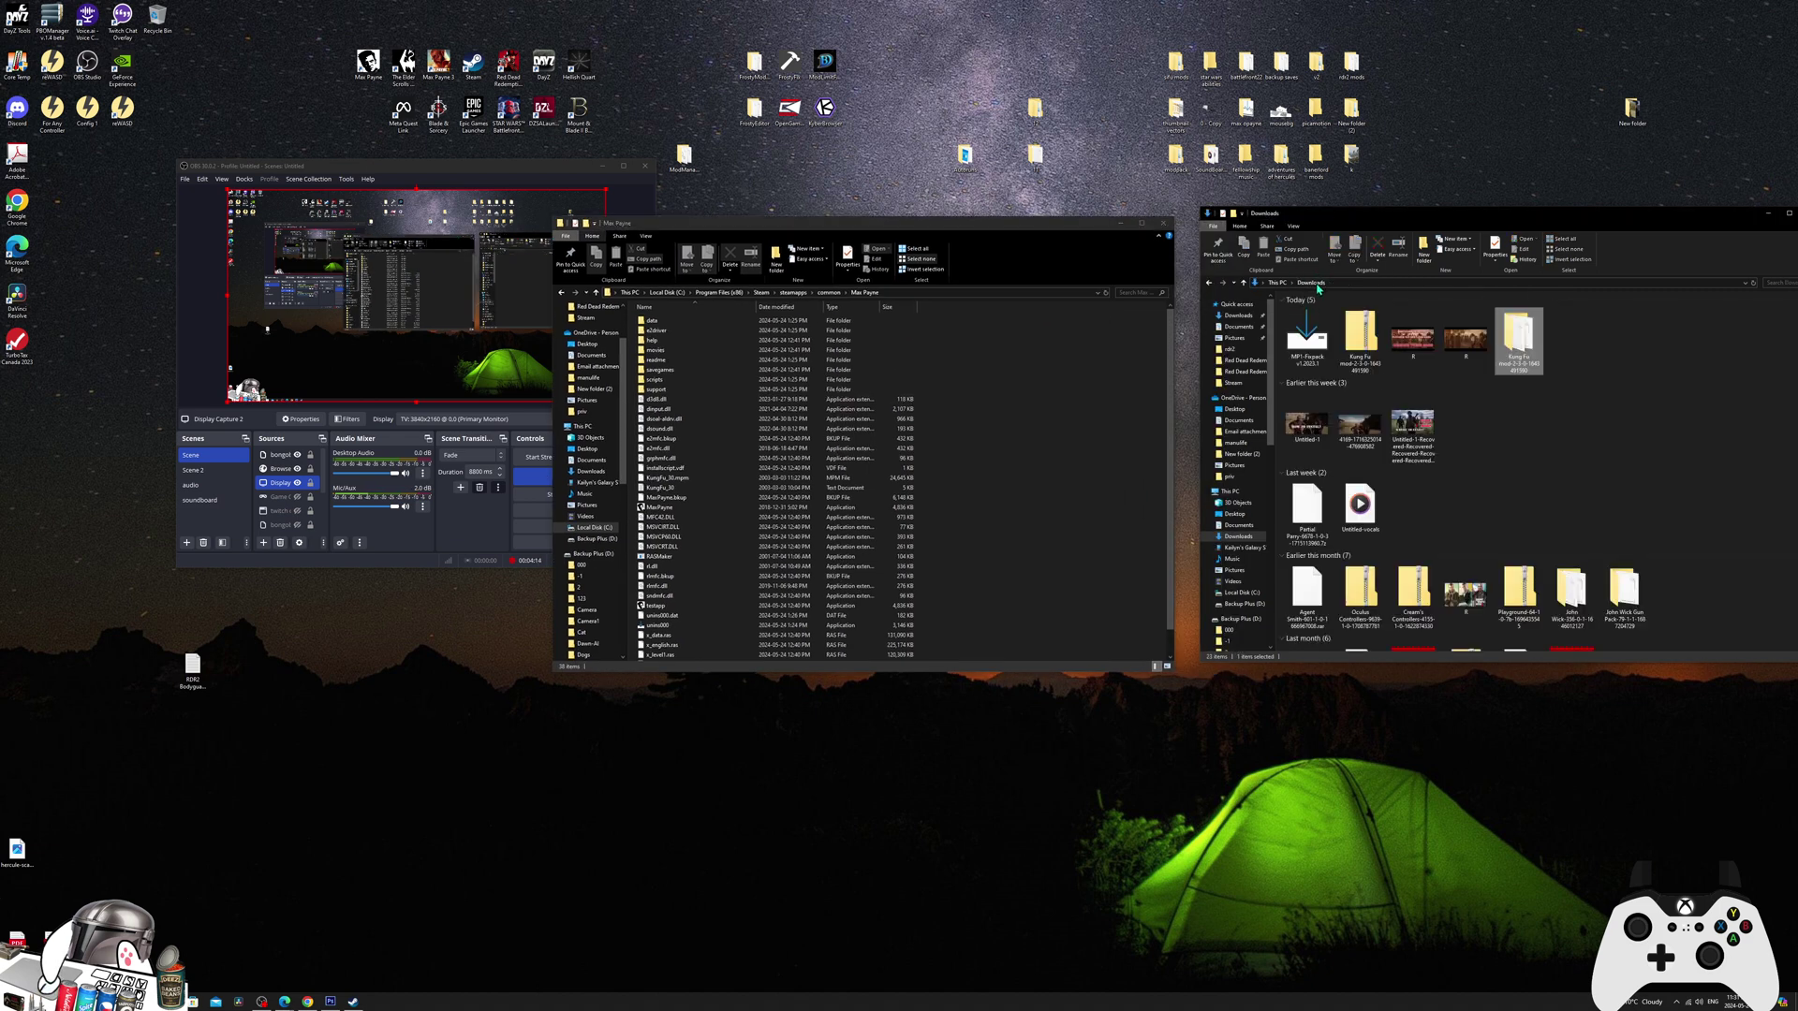
click(1306, 345)
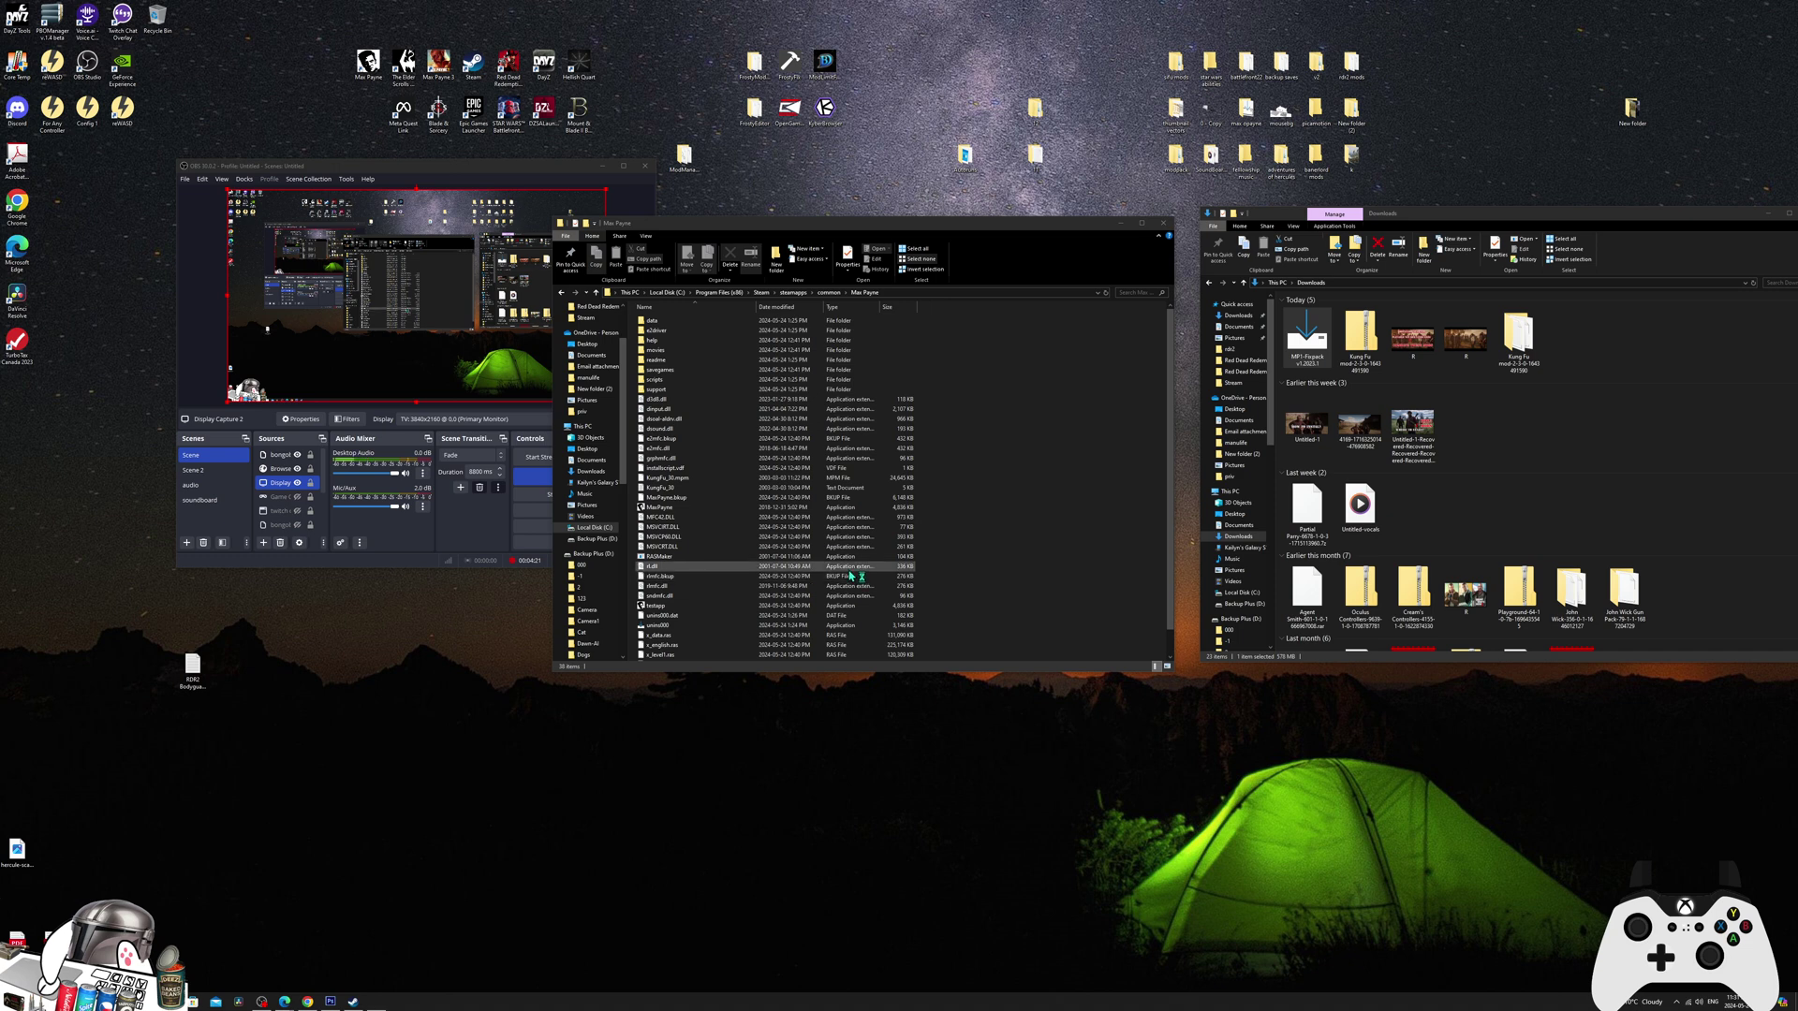
scroll(865, 534, down, 5)
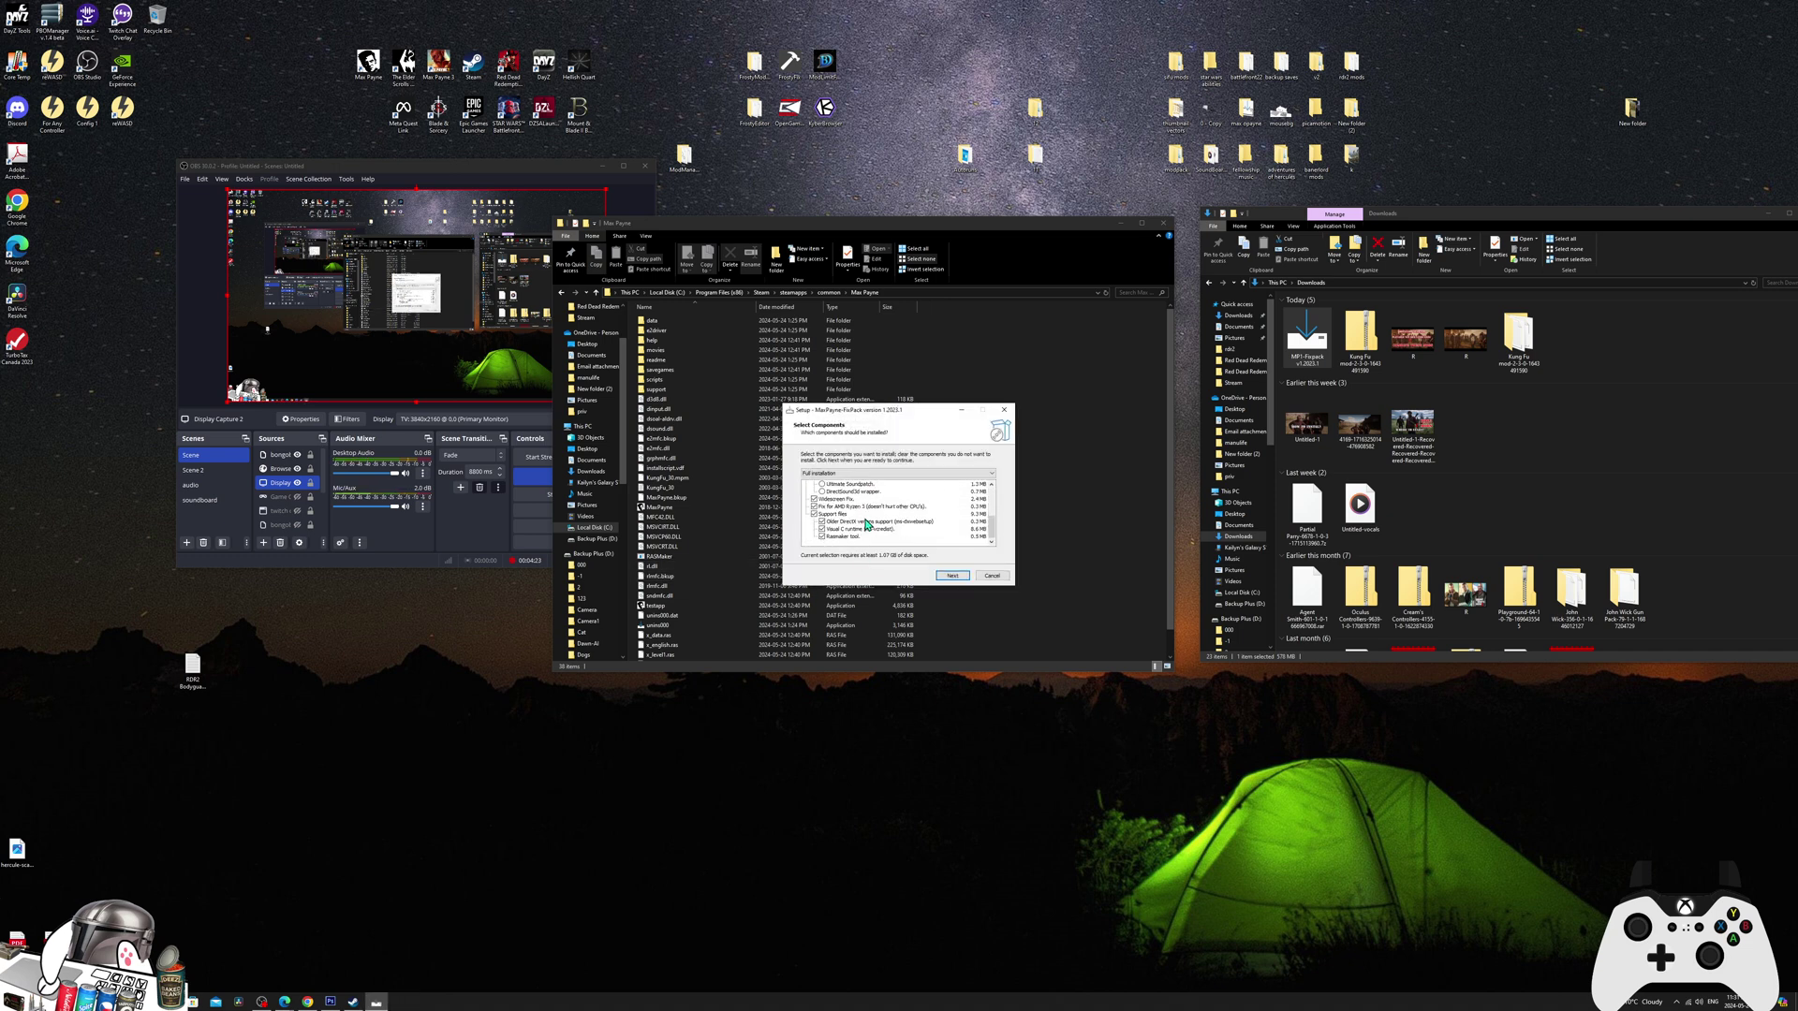
scroll(842, 526, up, 5)
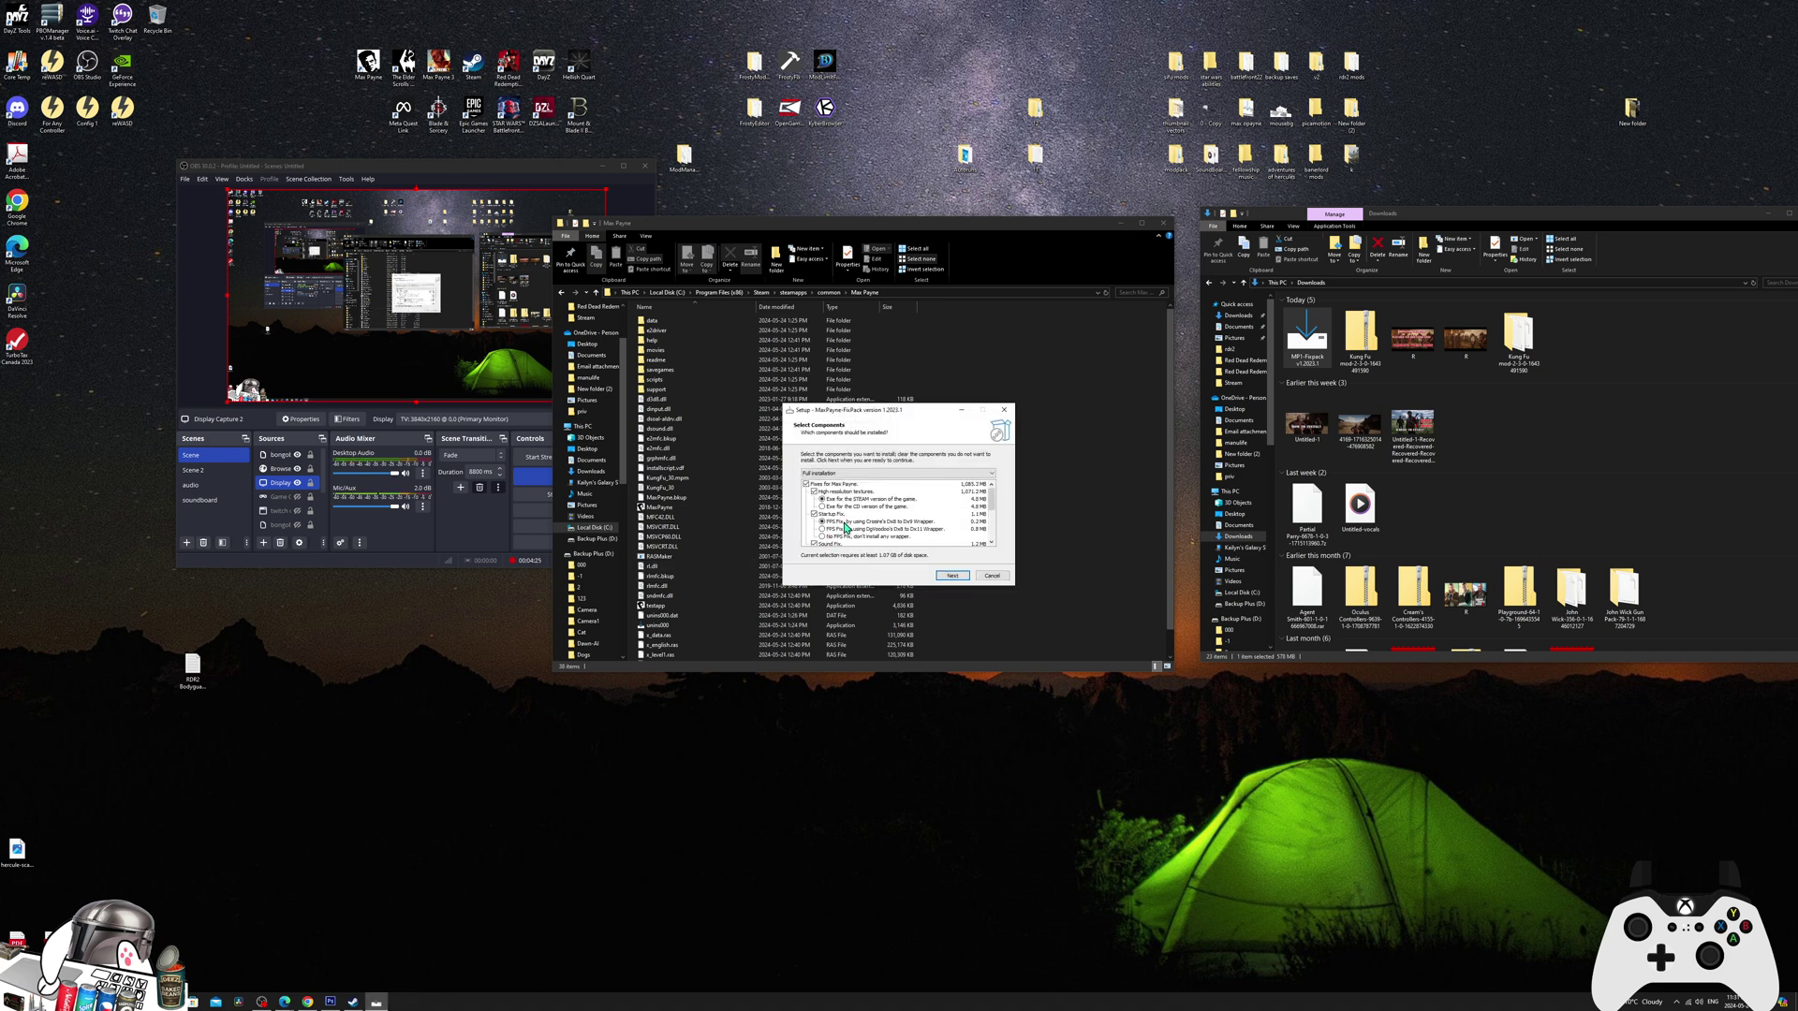
scroll(819, 501, down, 1)
scroll(824, 502, down, 2)
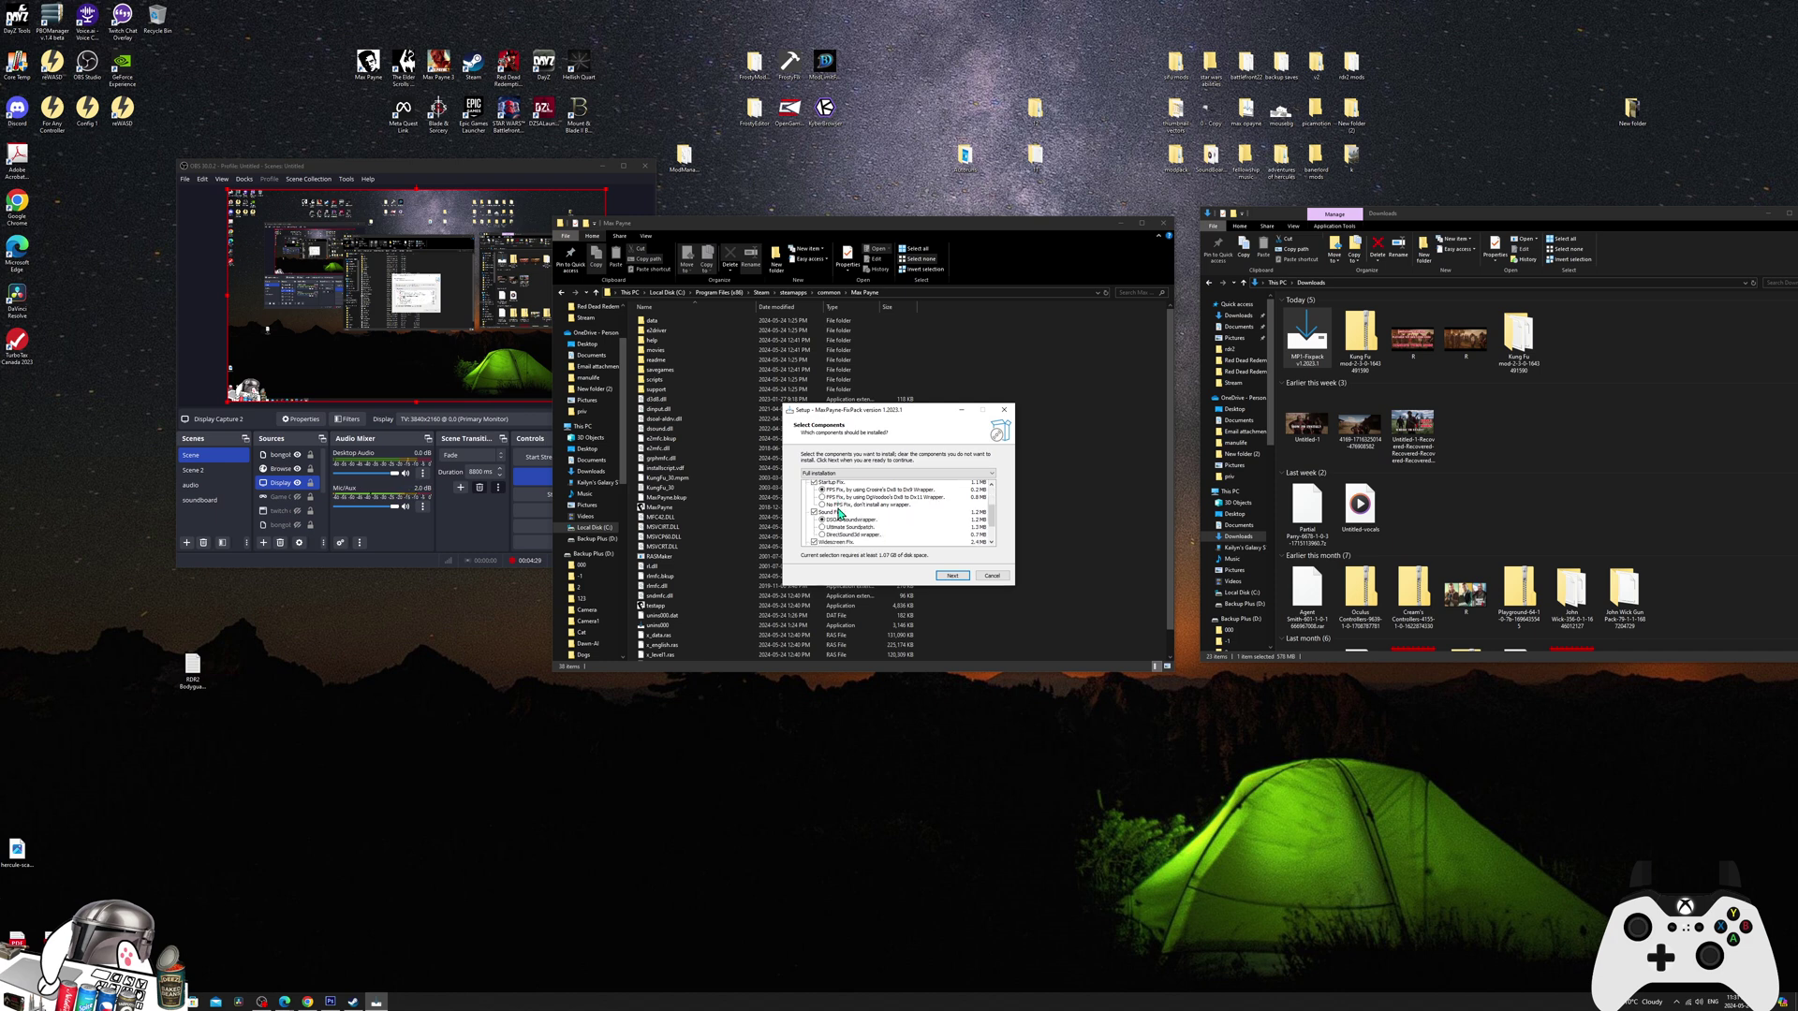
scroll(862, 520, down, 1)
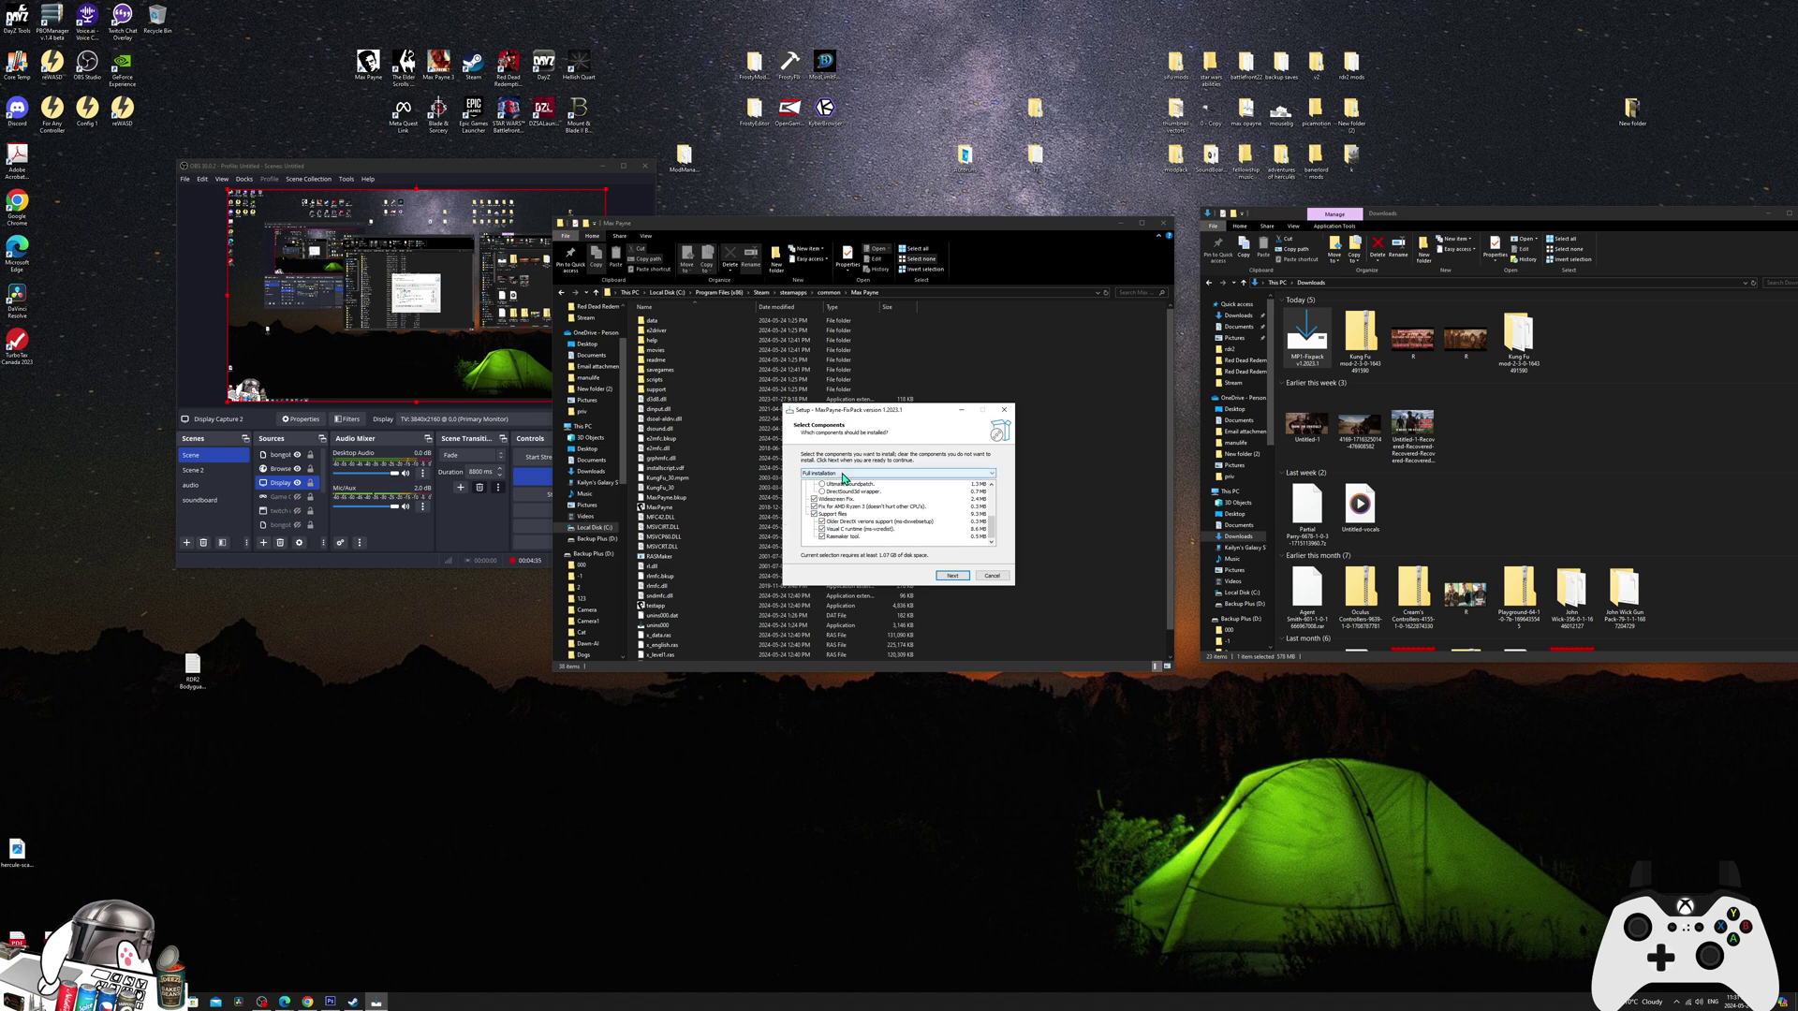
scroll(840, 493, up, 4)
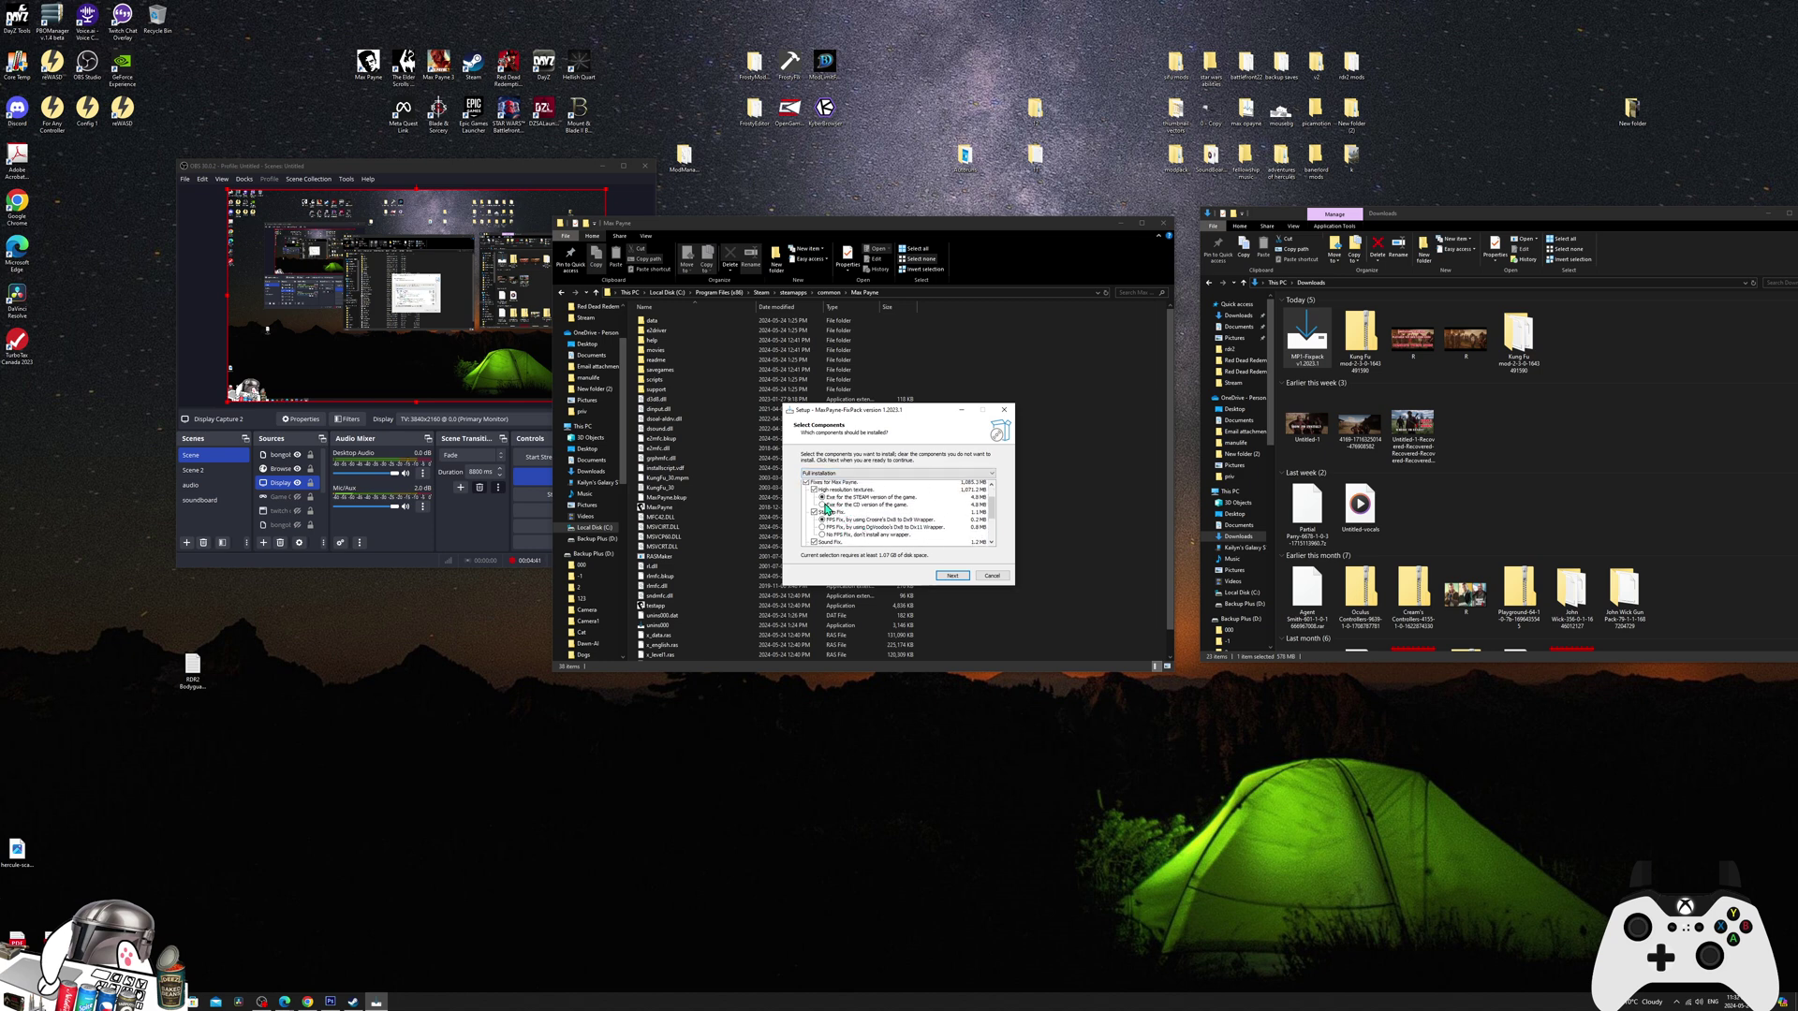
scroll(847, 517, down, 1)
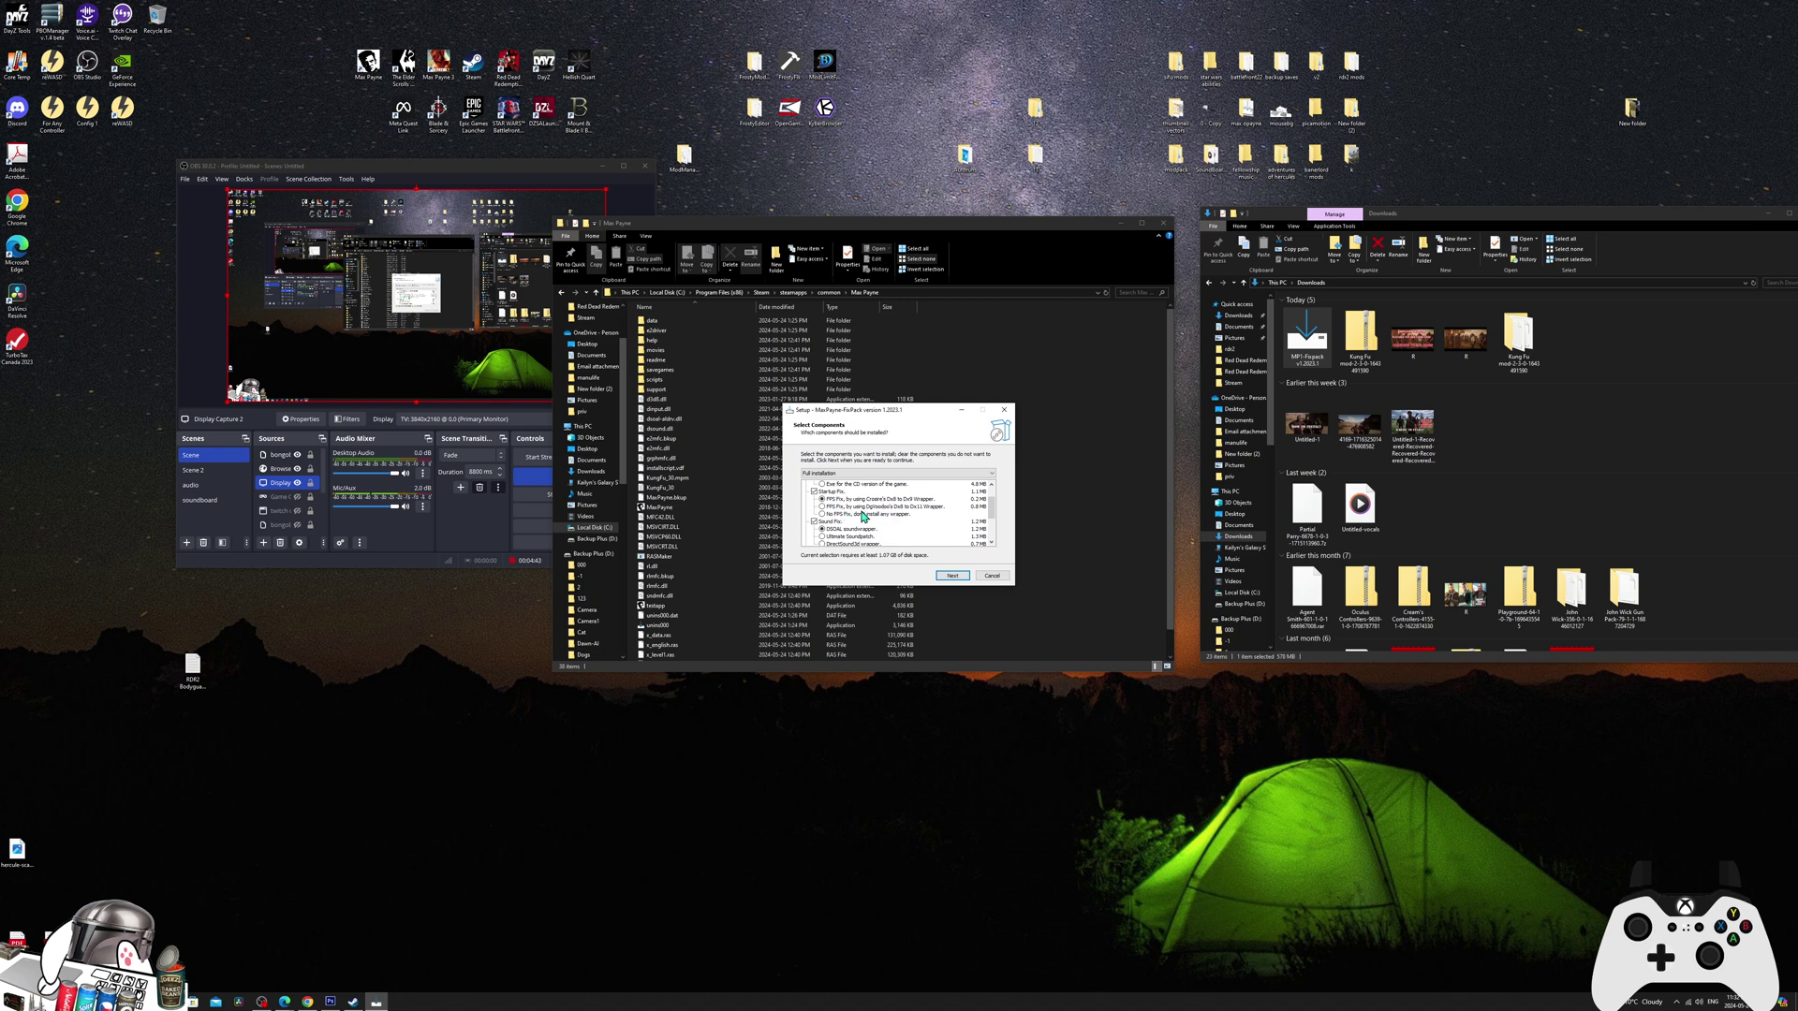
scroll(833, 515, down, 2)
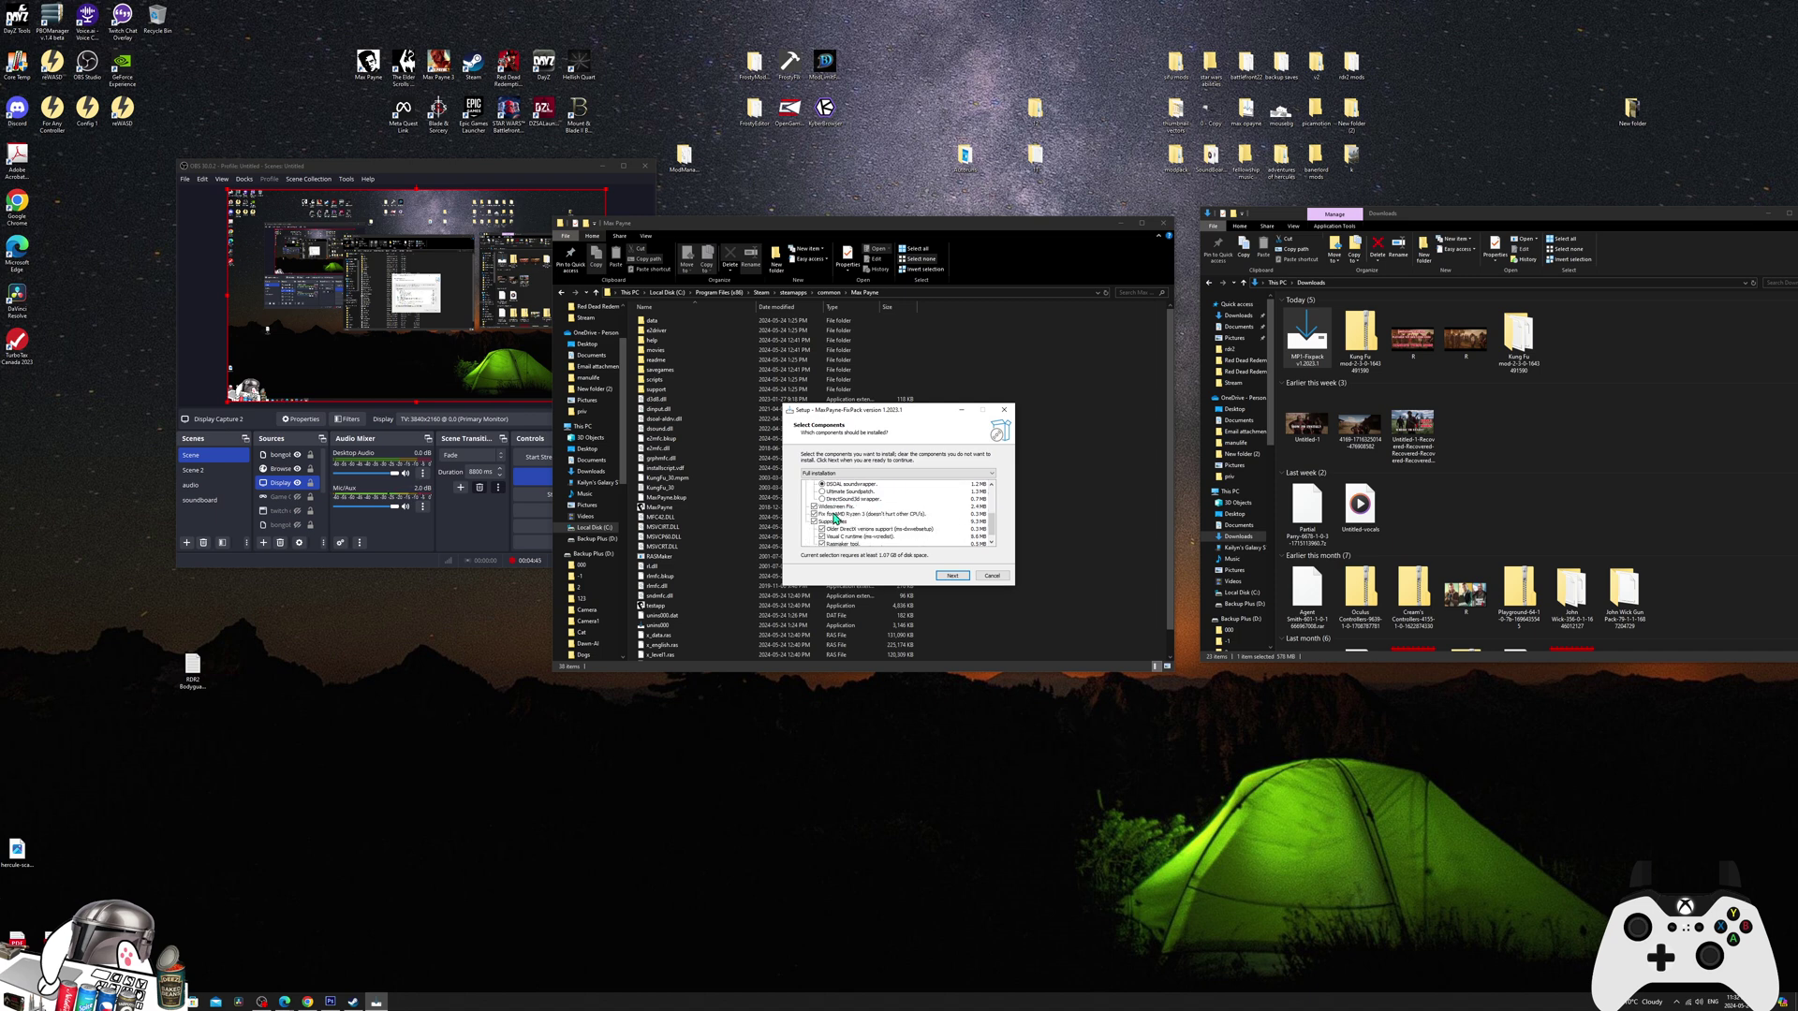
scroll(838, 530, up, 1)
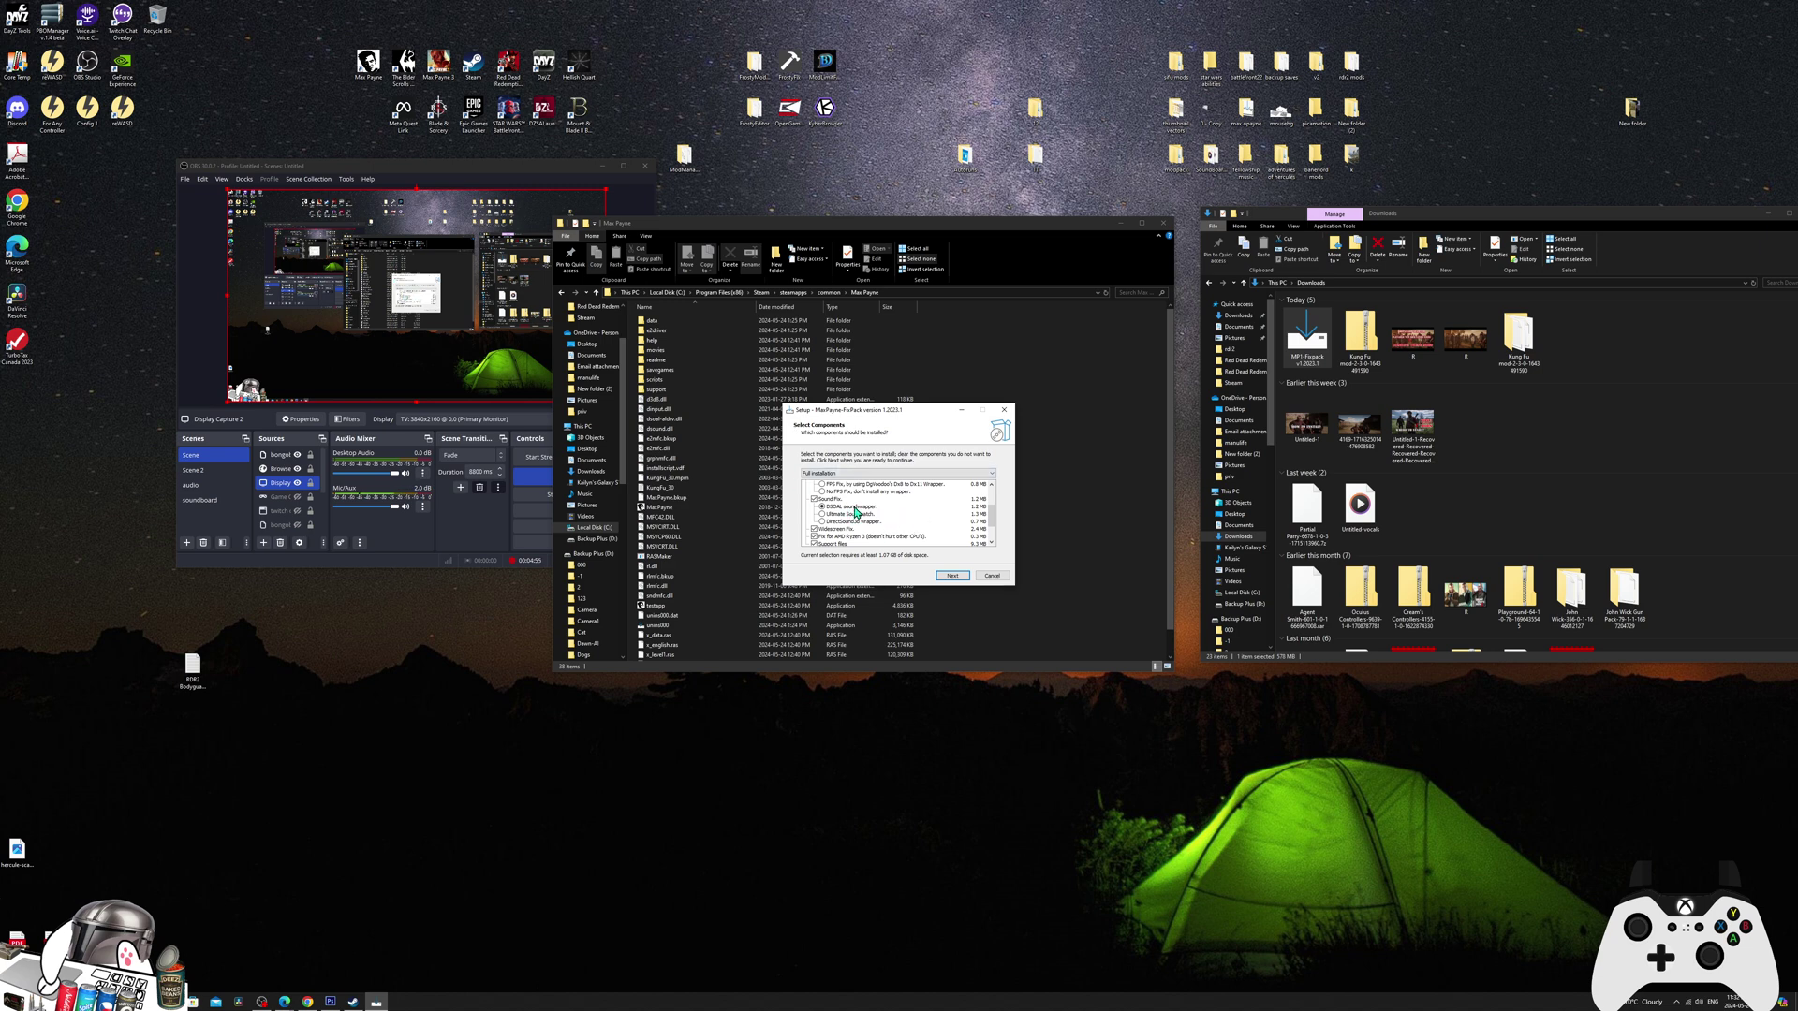
Step: Advance the FixPack setup with the full installation to its ready-to-install summary and exit setup without installing
click(871, 296)
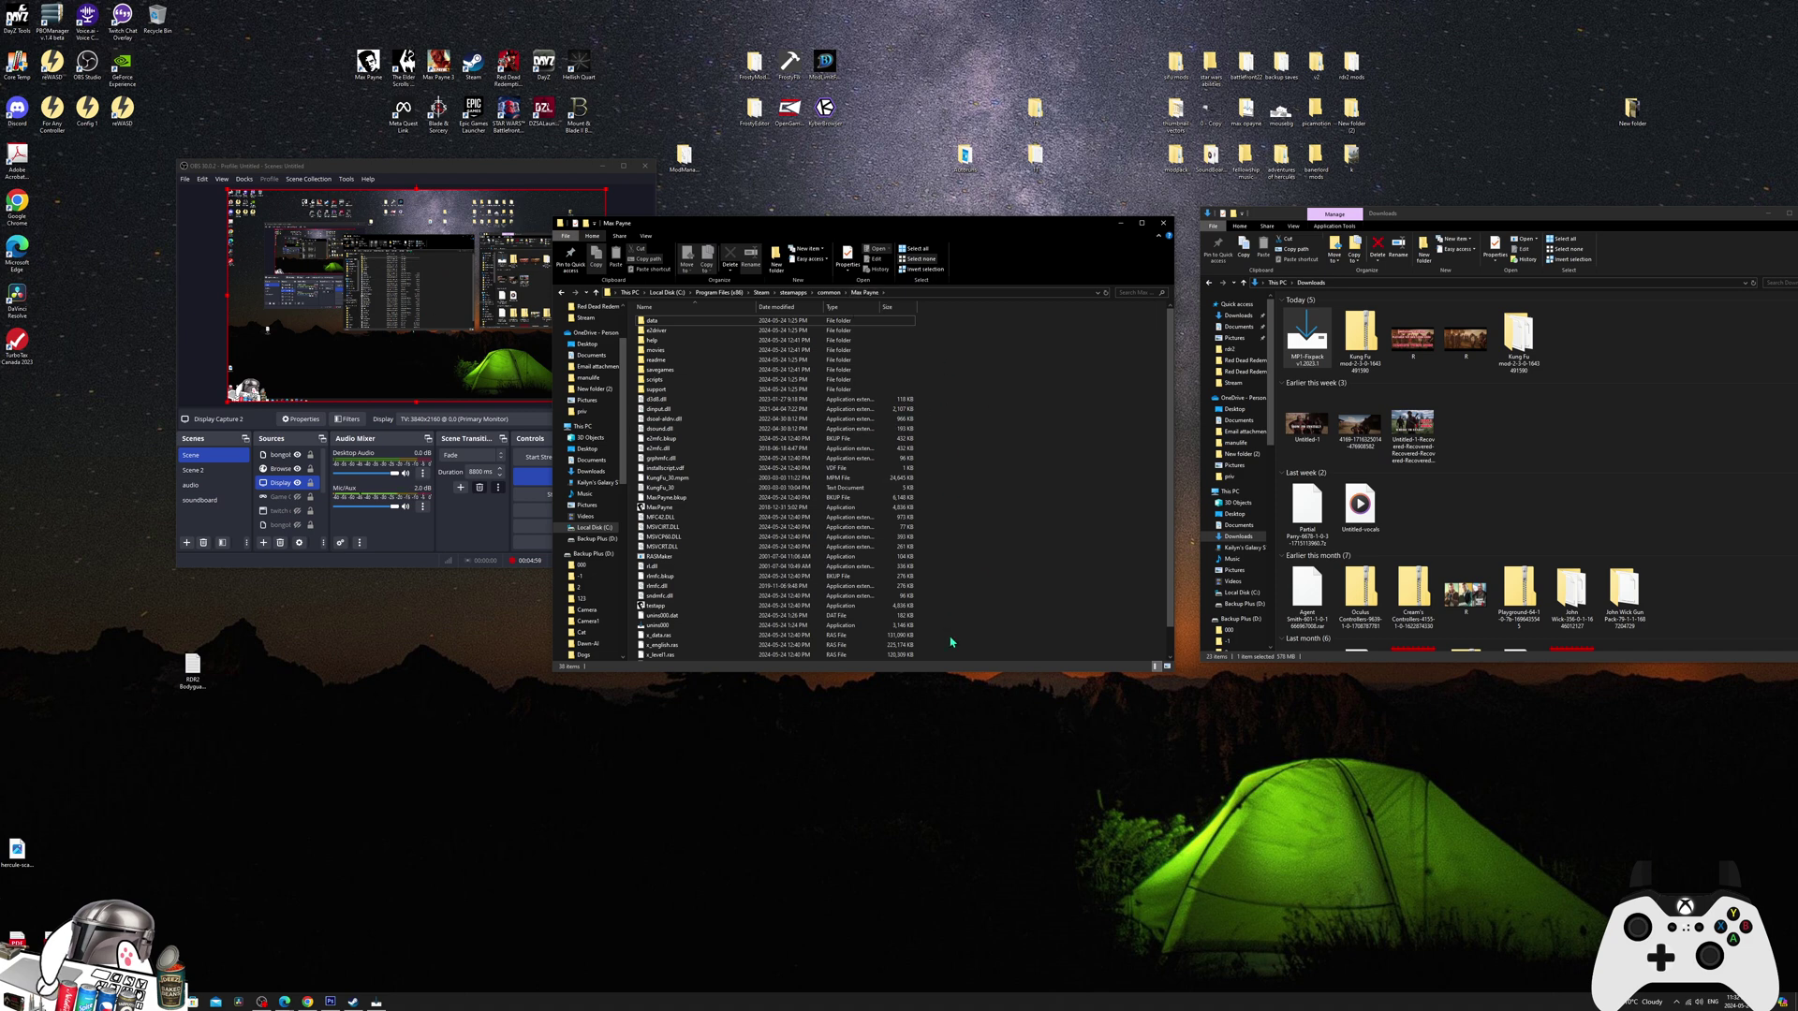
click(376, 1002)
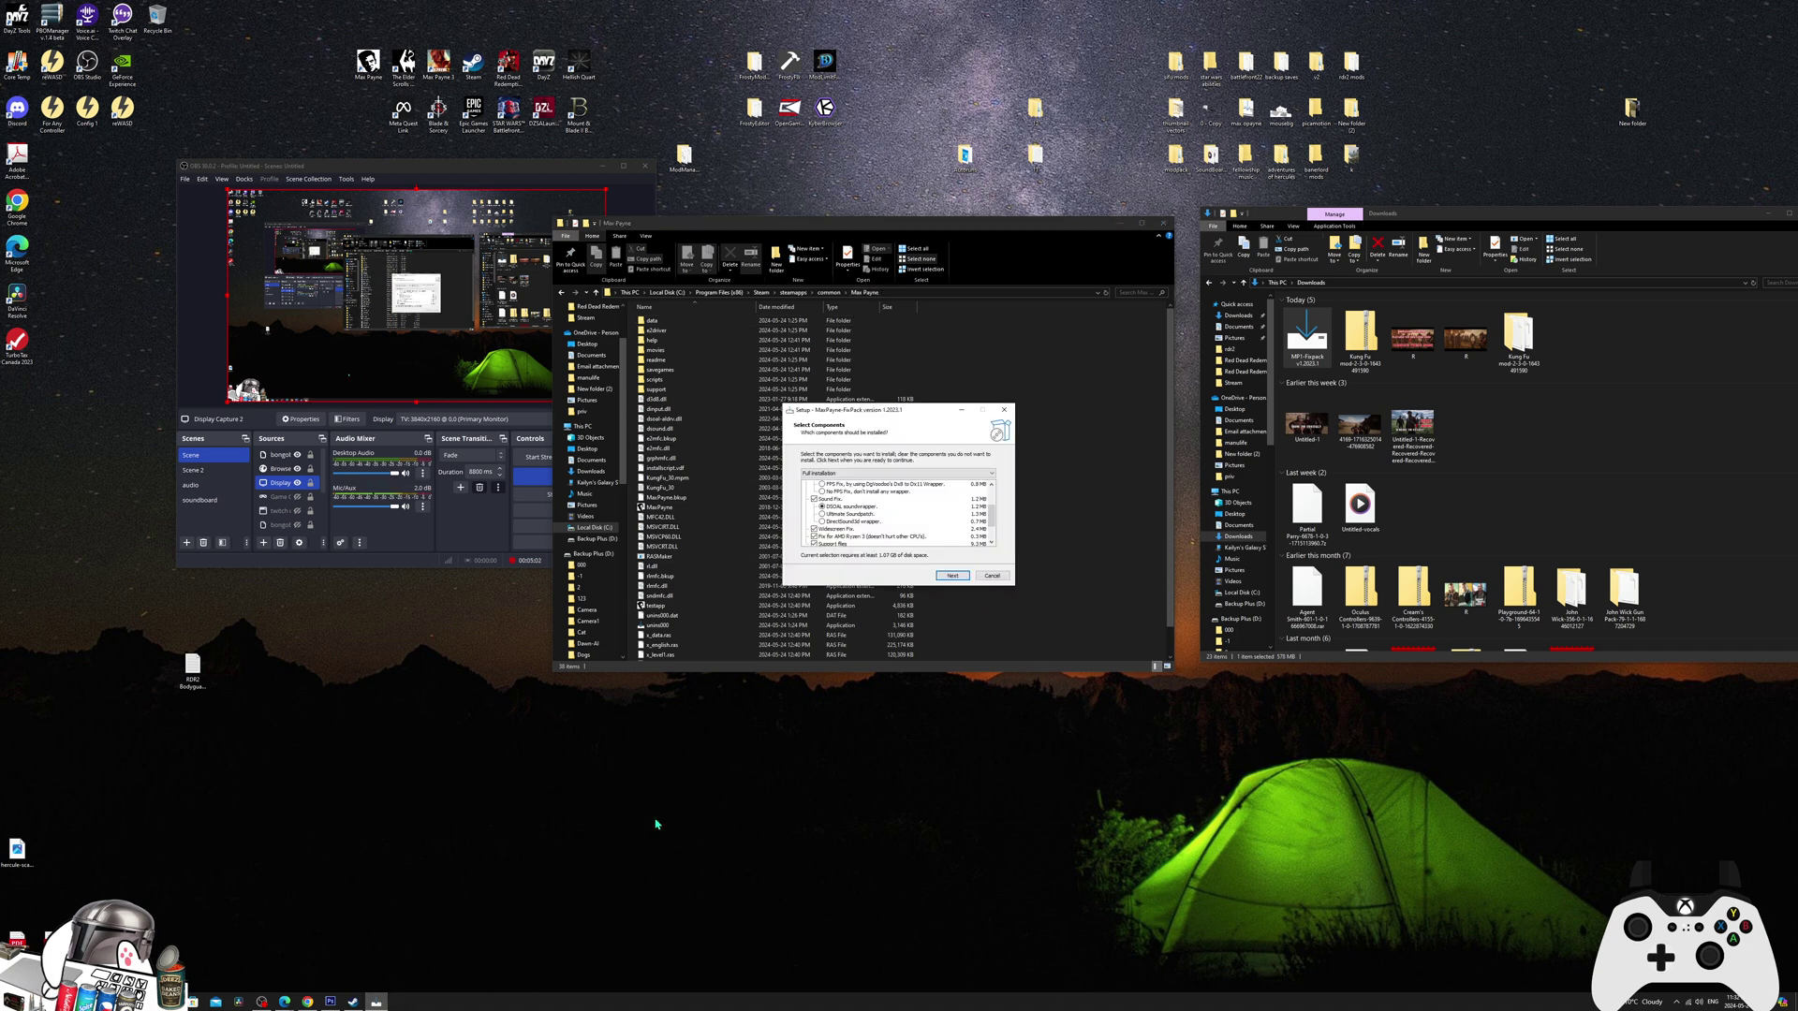
click(953, 576)
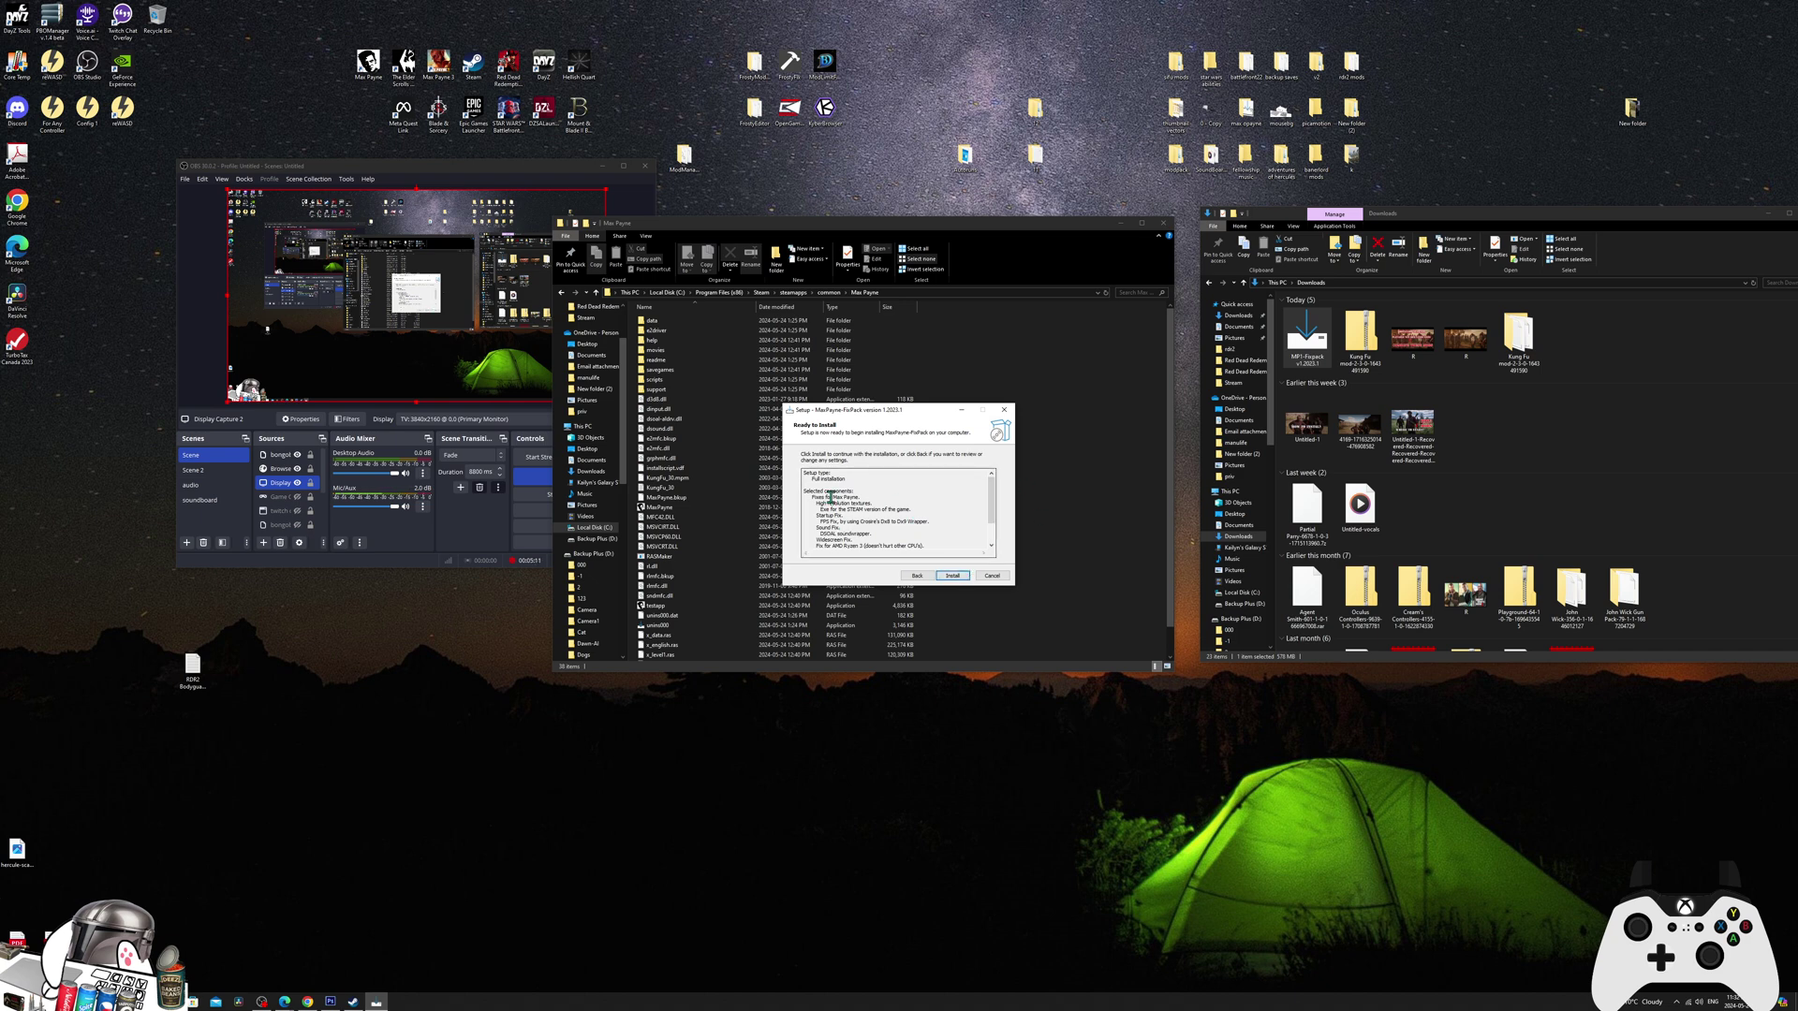
scroll(846, 530, down, 2)
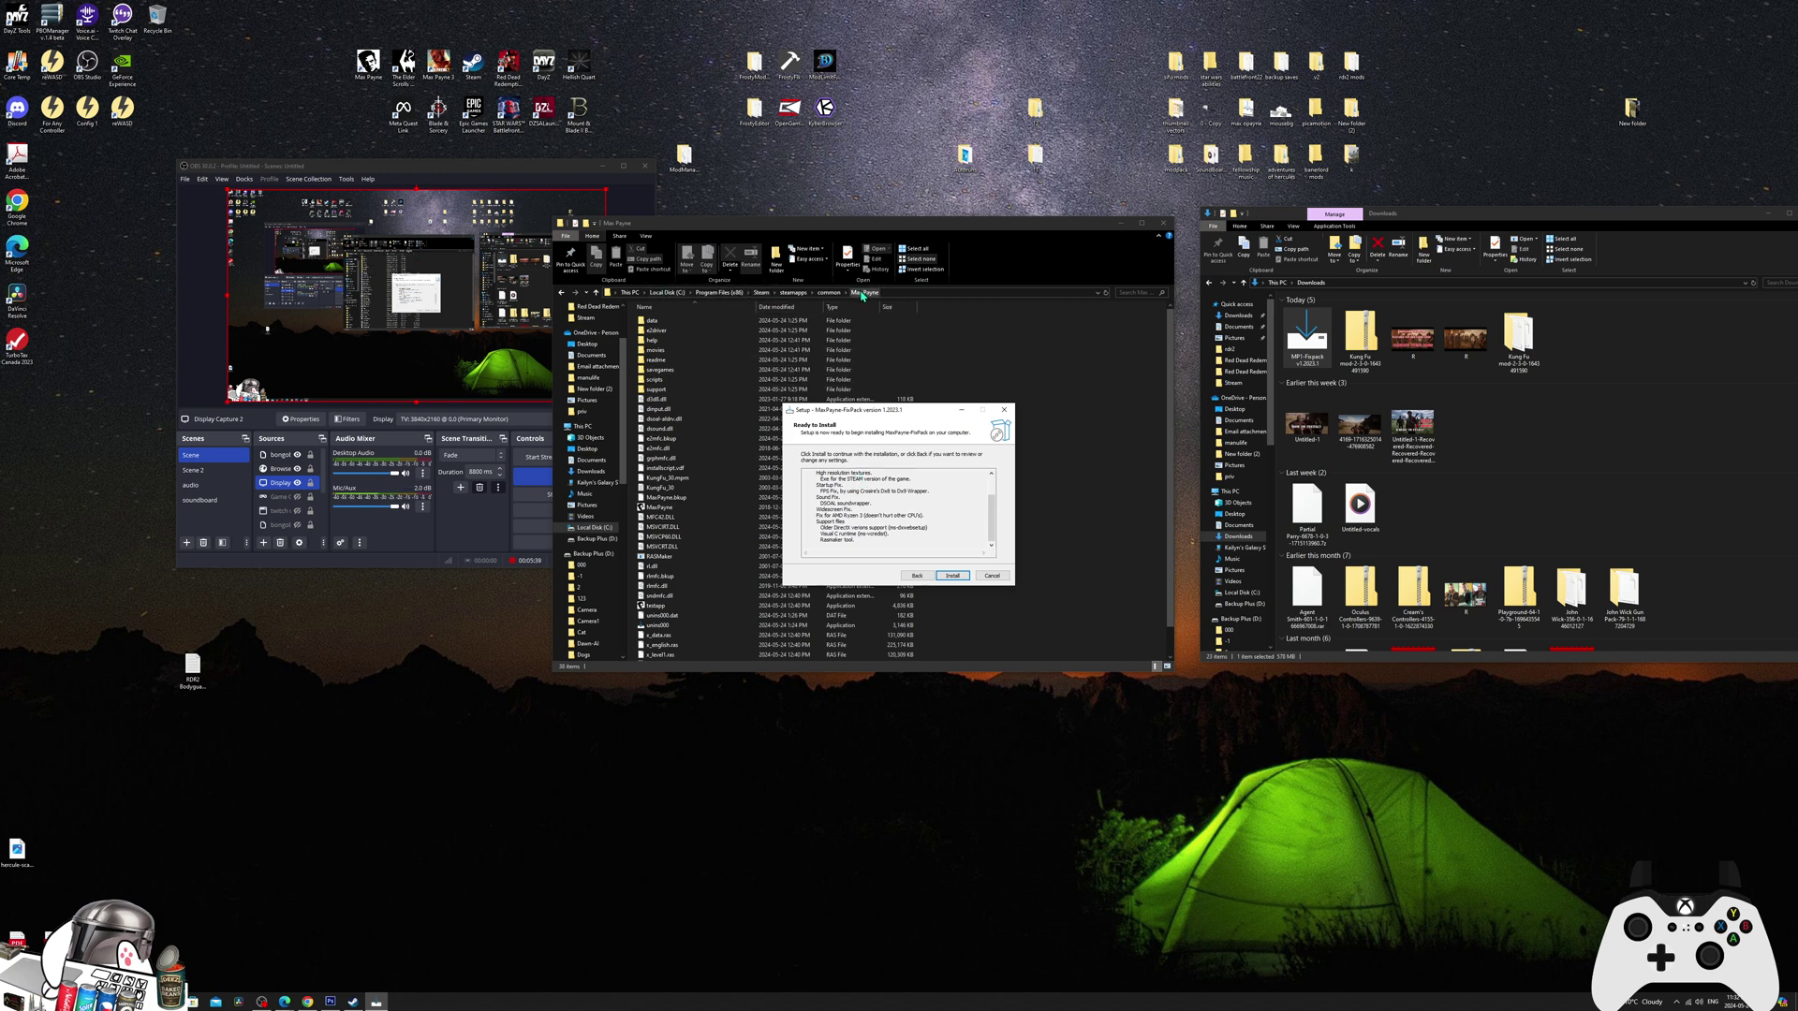
click(998, 578)
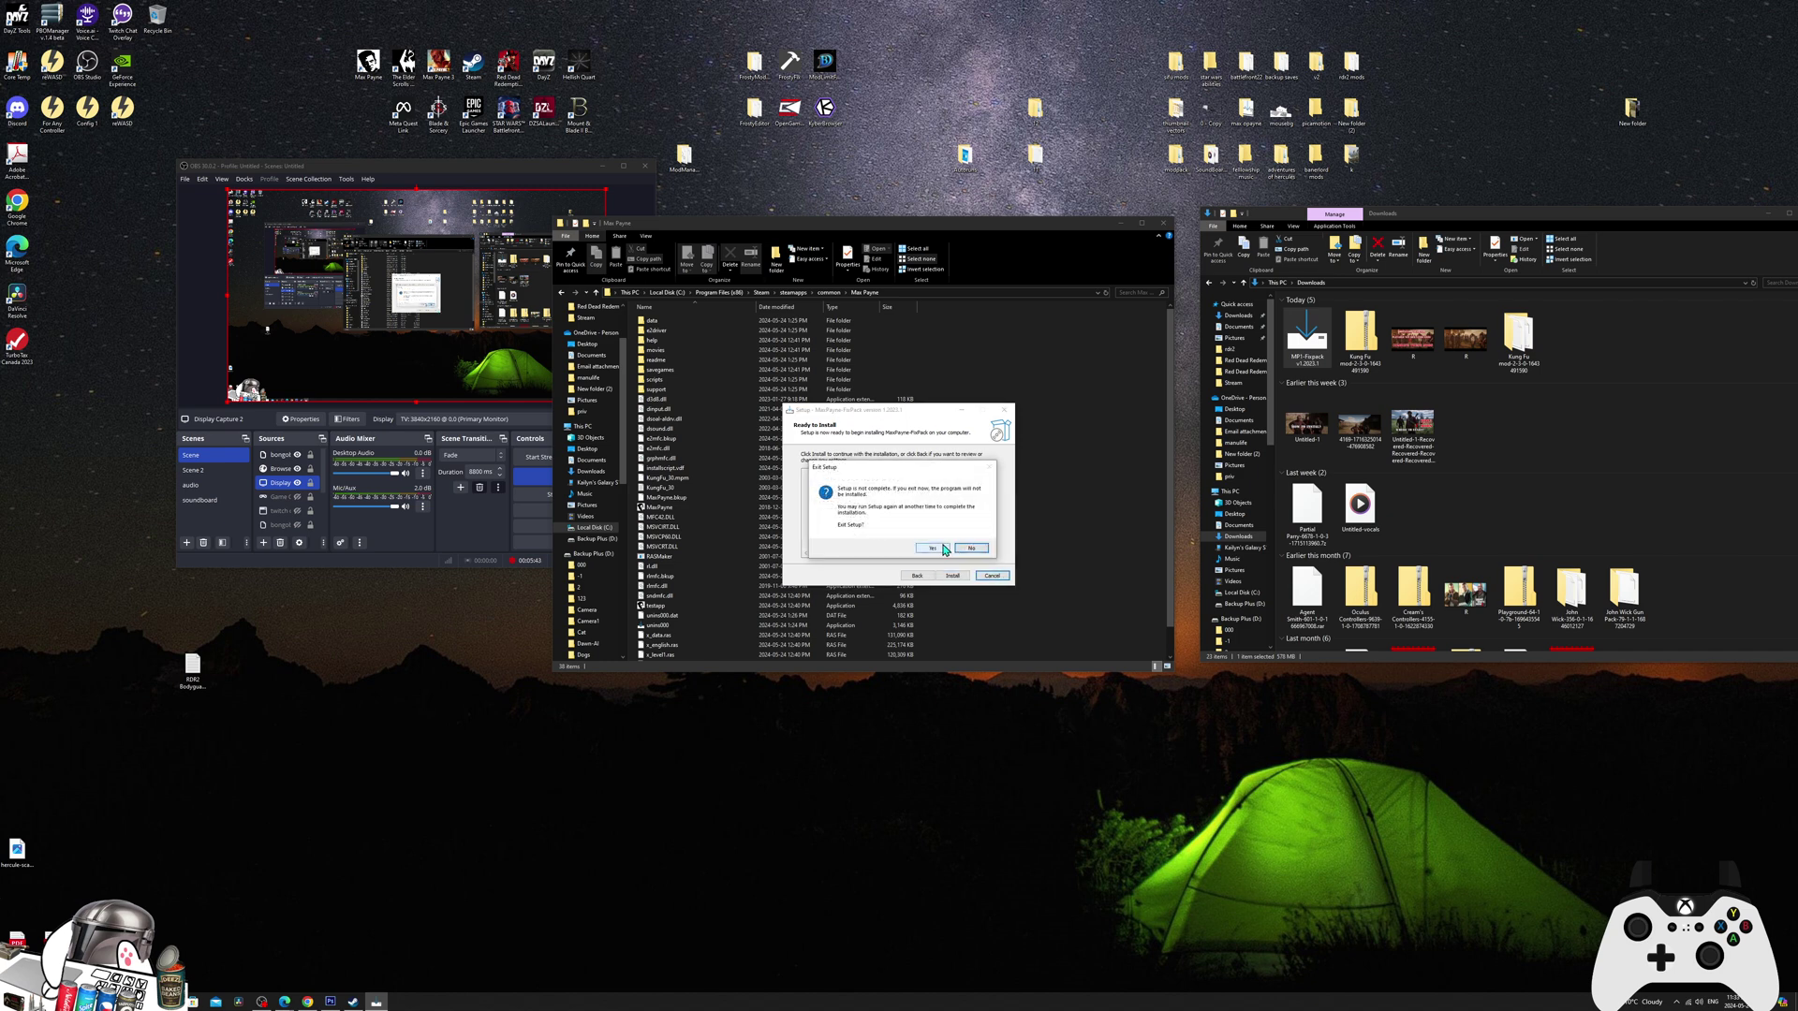
click(932, 548)
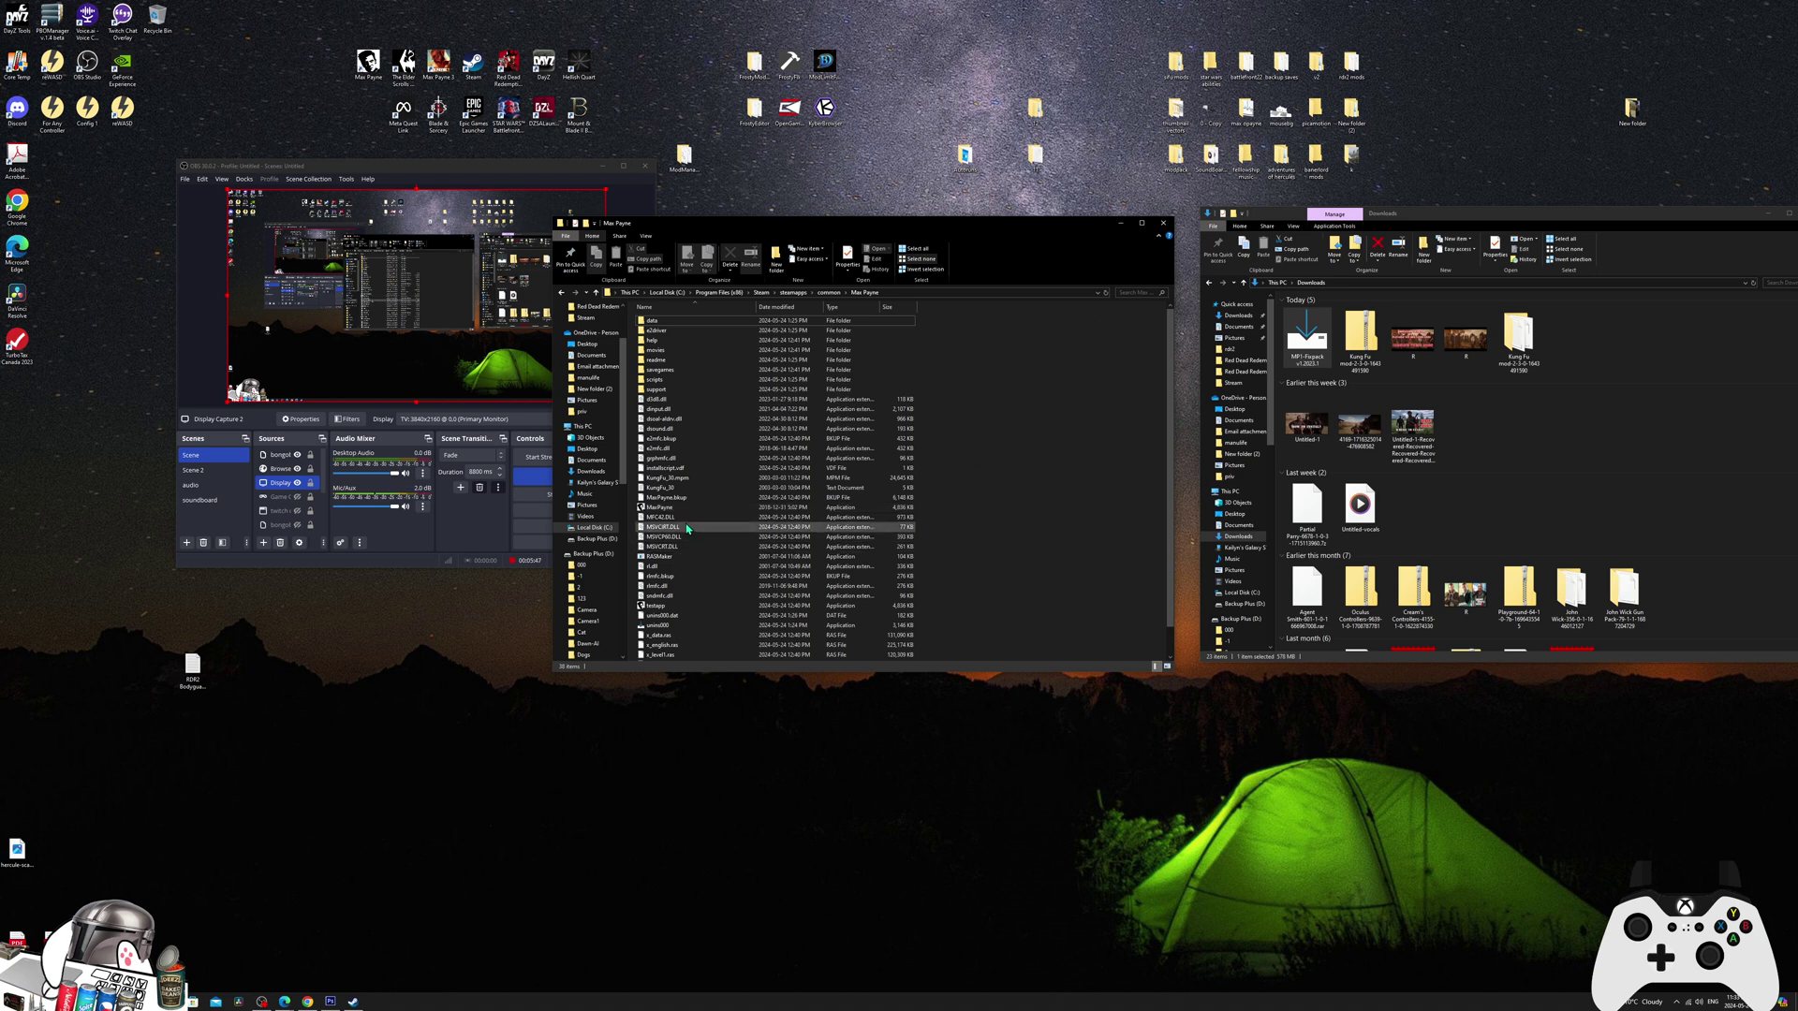
Step: Launch MaxPayne from the game folder and choose KungFu_30 as the customized game
click(660, 510)
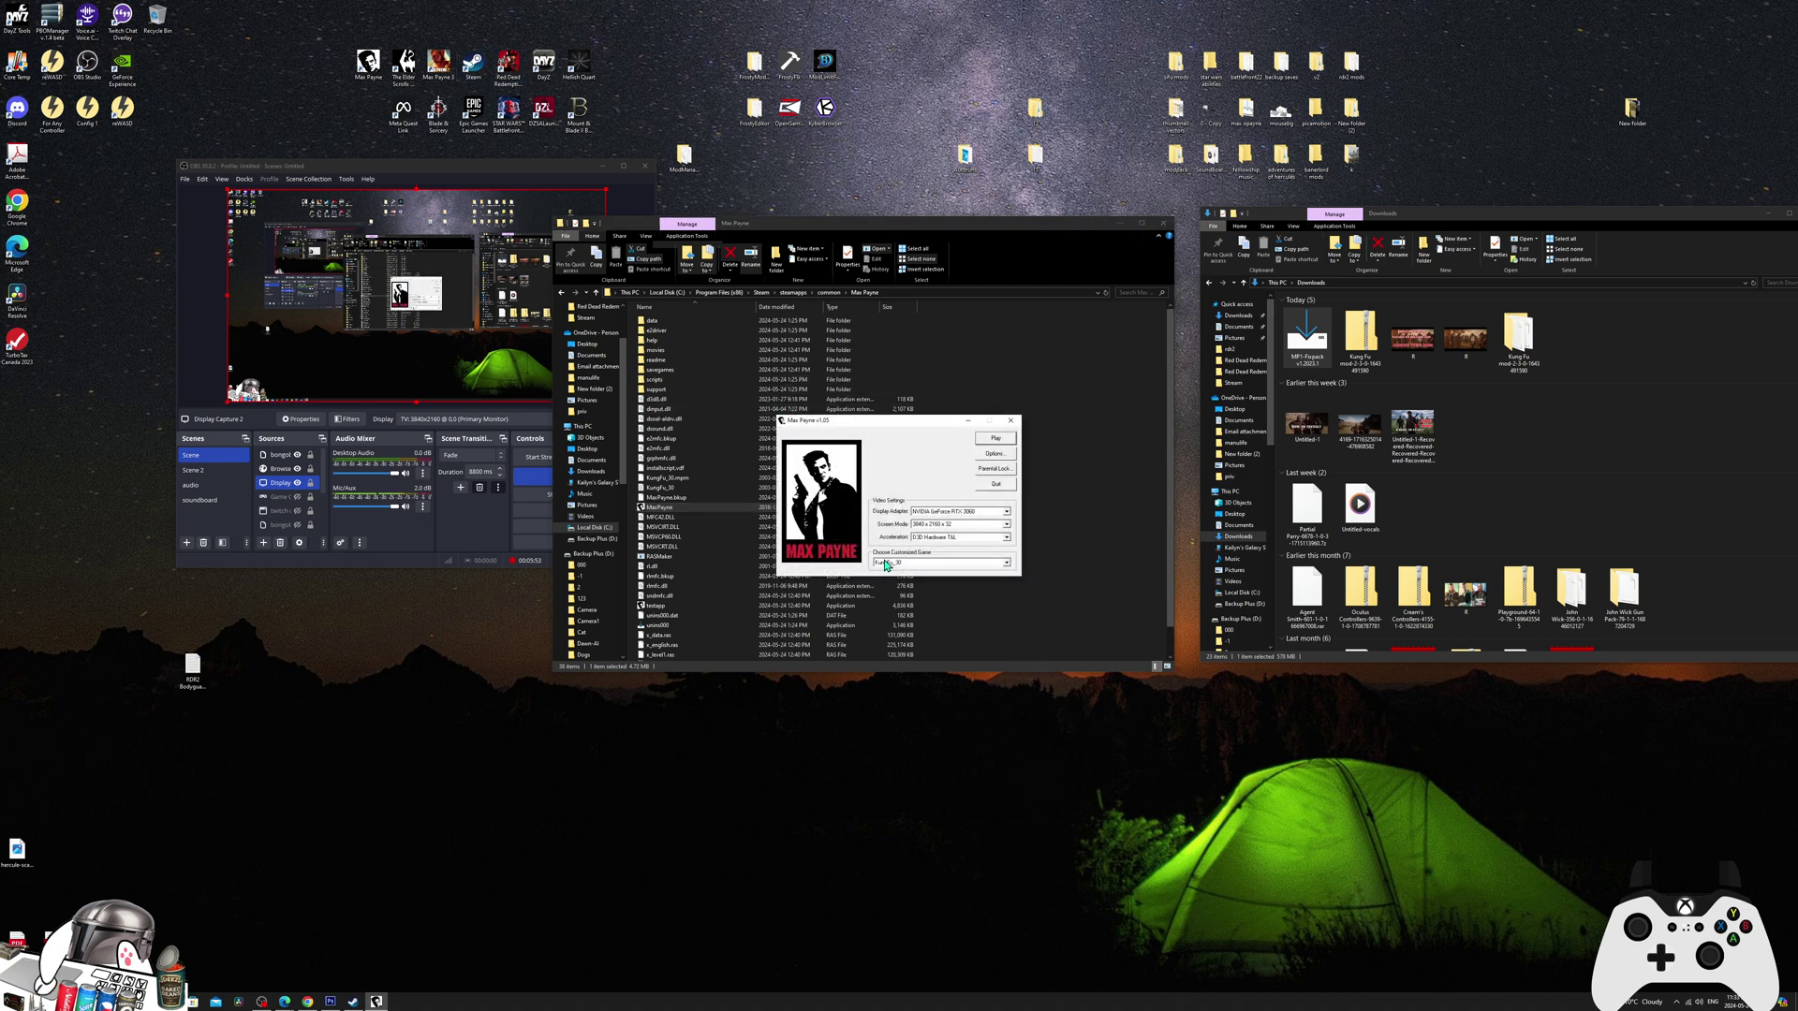
click(1005, 562)
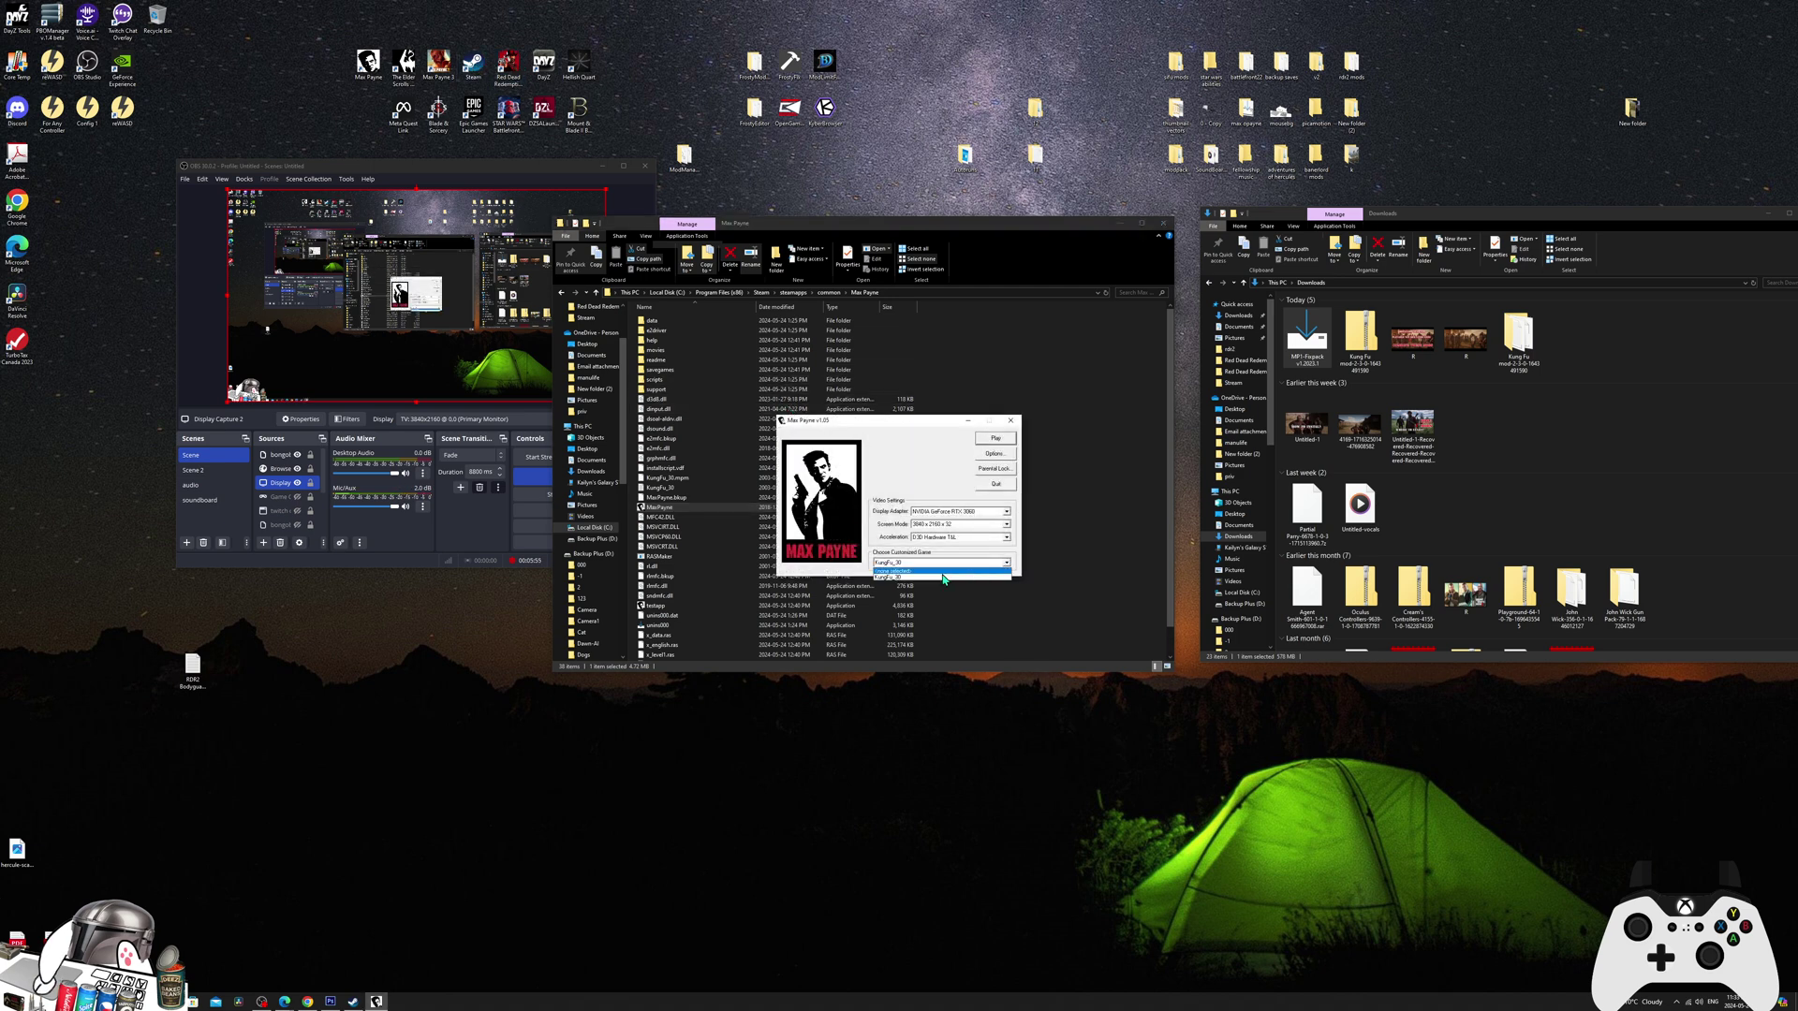
click(910, 578)
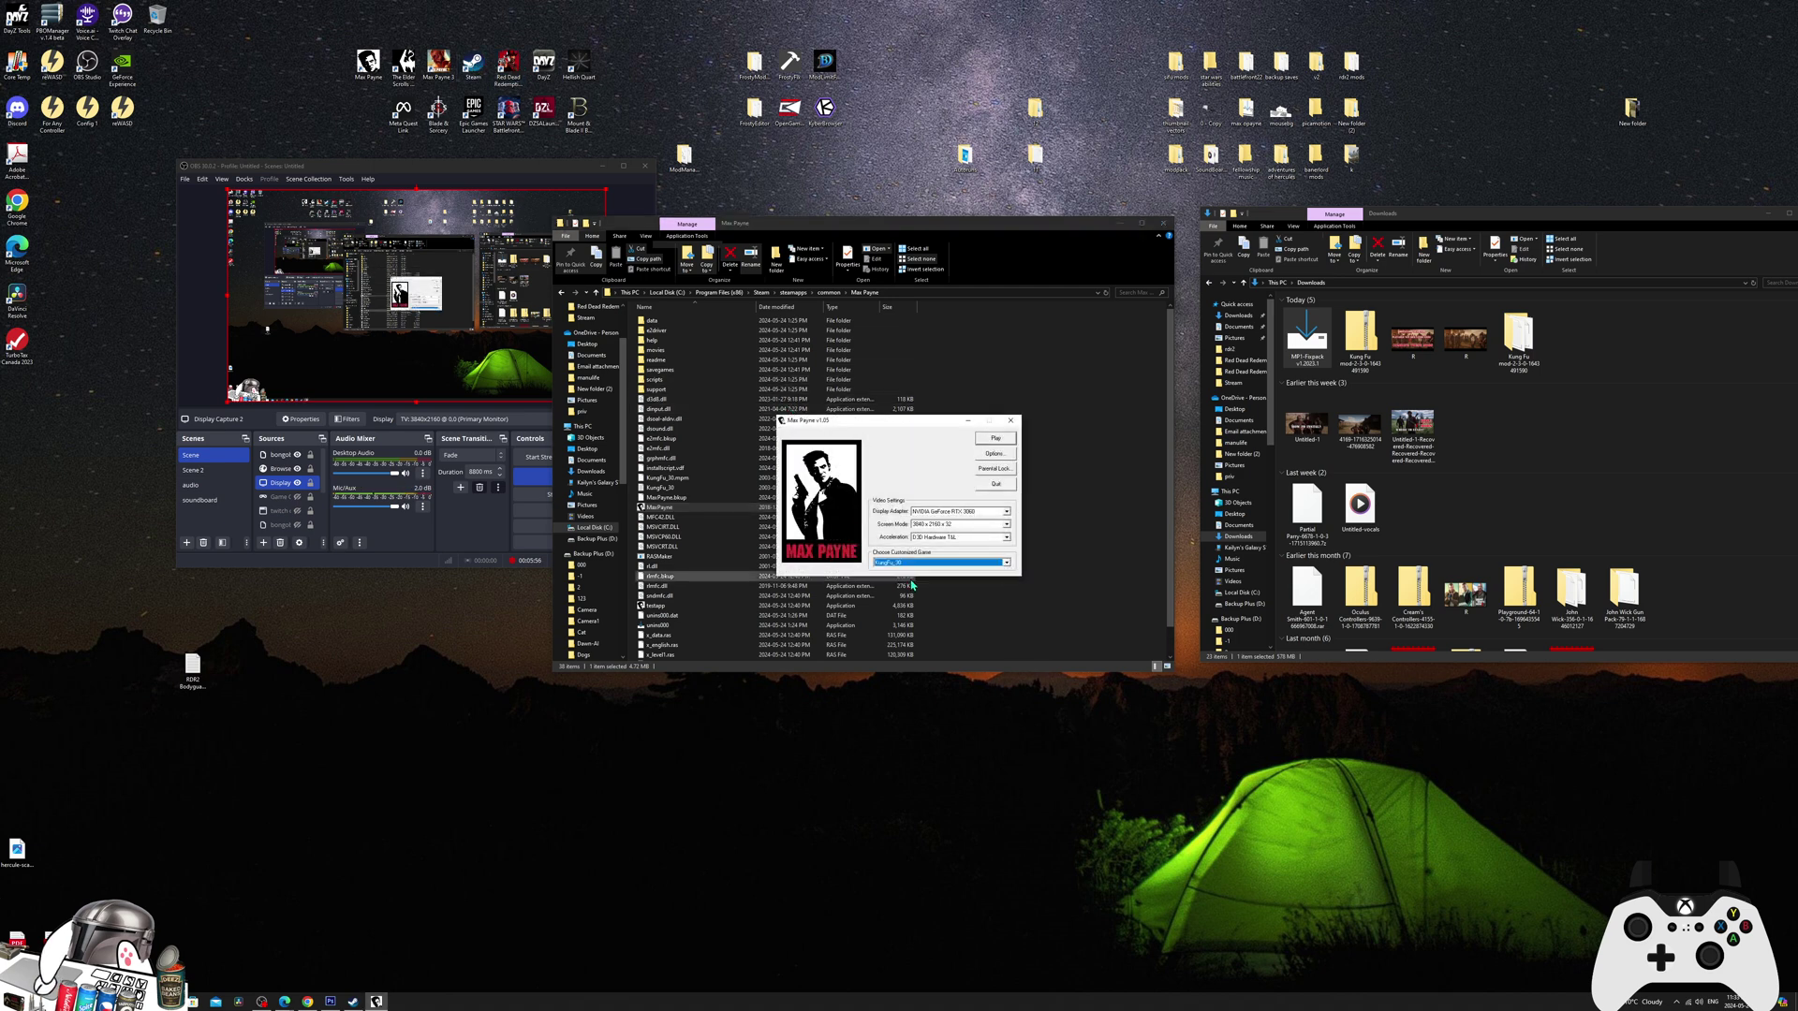
Step: Set the game's screen mode to 3840 x 2160 x 32 and start playing
click(1007, 525)
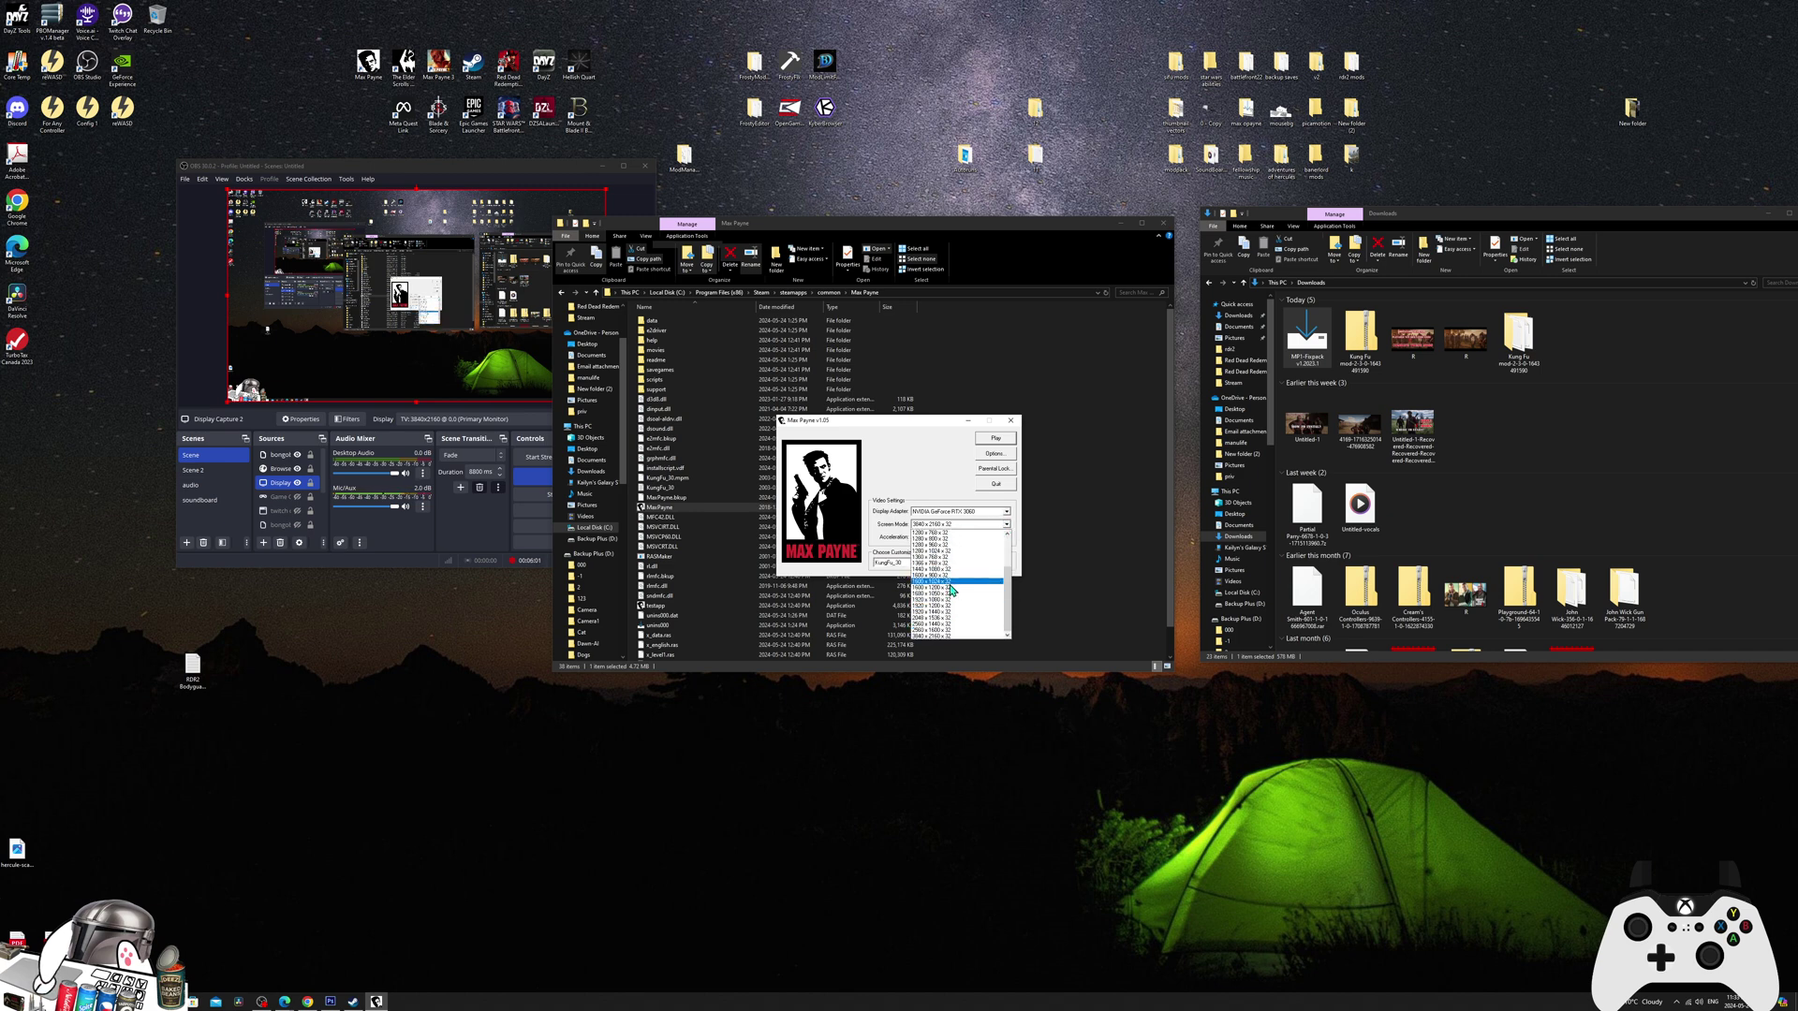
click(946, 638)
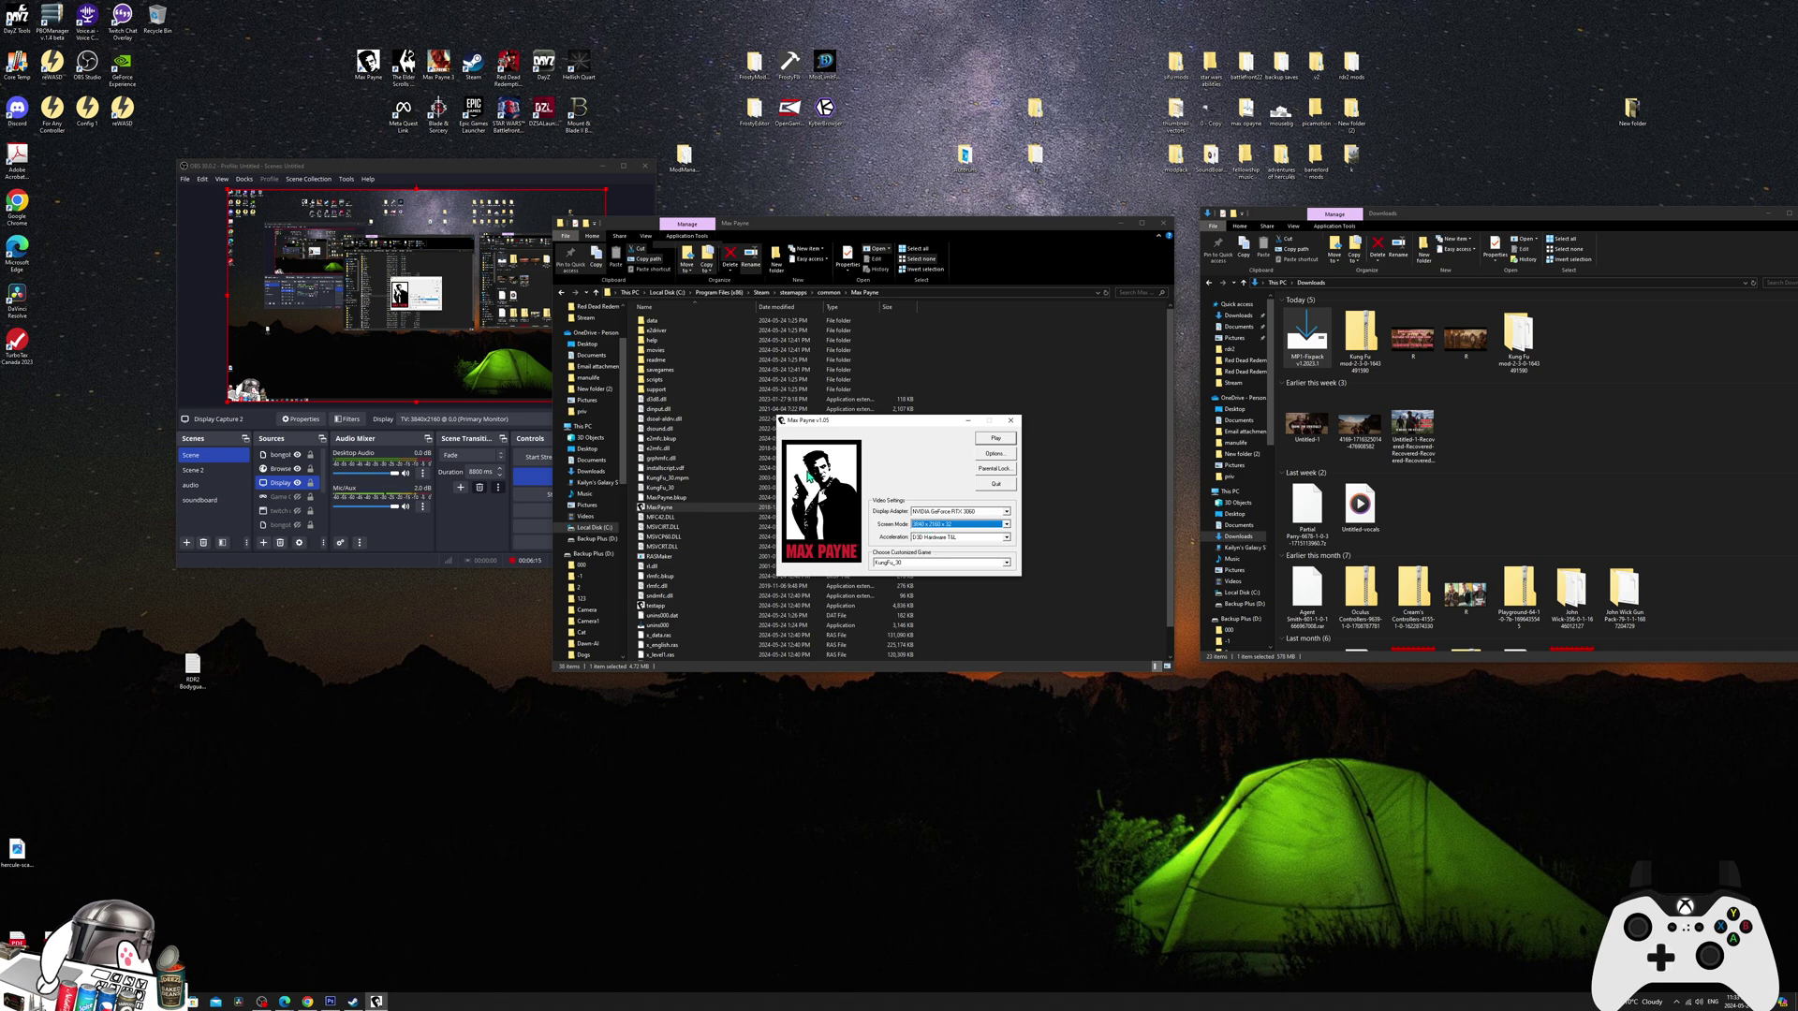
click(1014, 443)
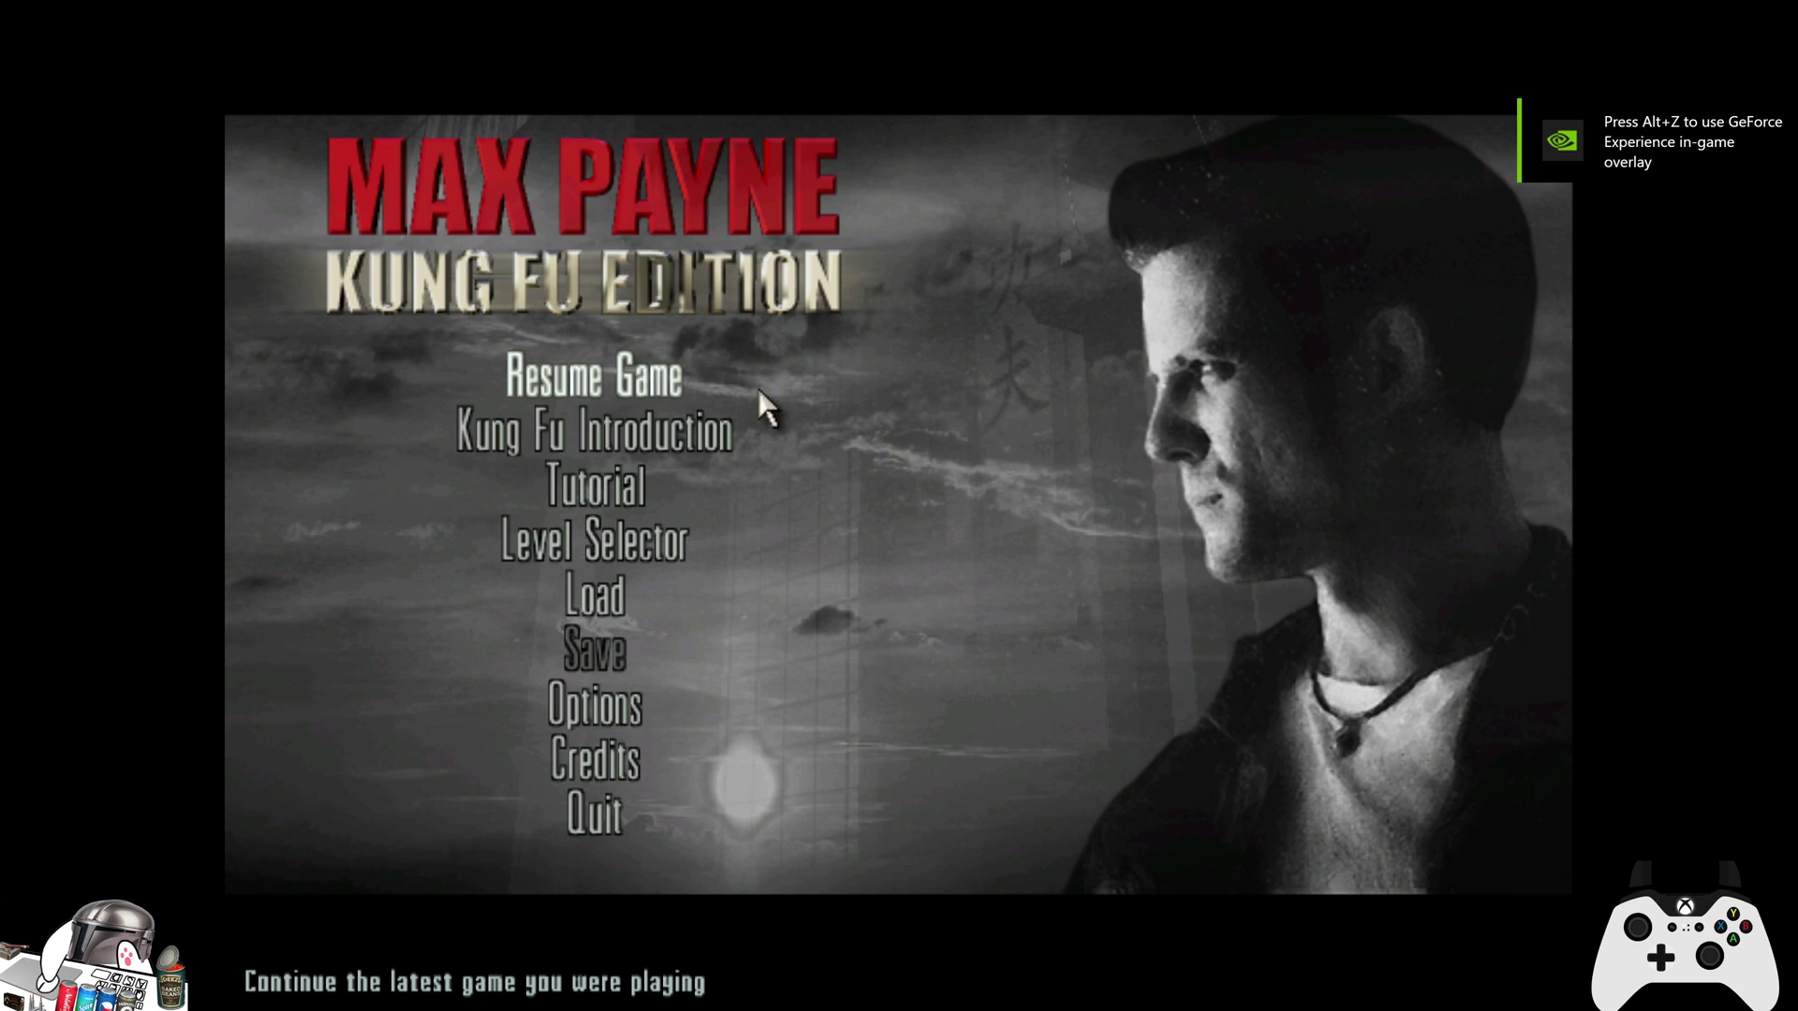
Step: Start the Kung Fu Edition tutorial and walk the character around the alley with the ringing pay phone
click(600, 486)
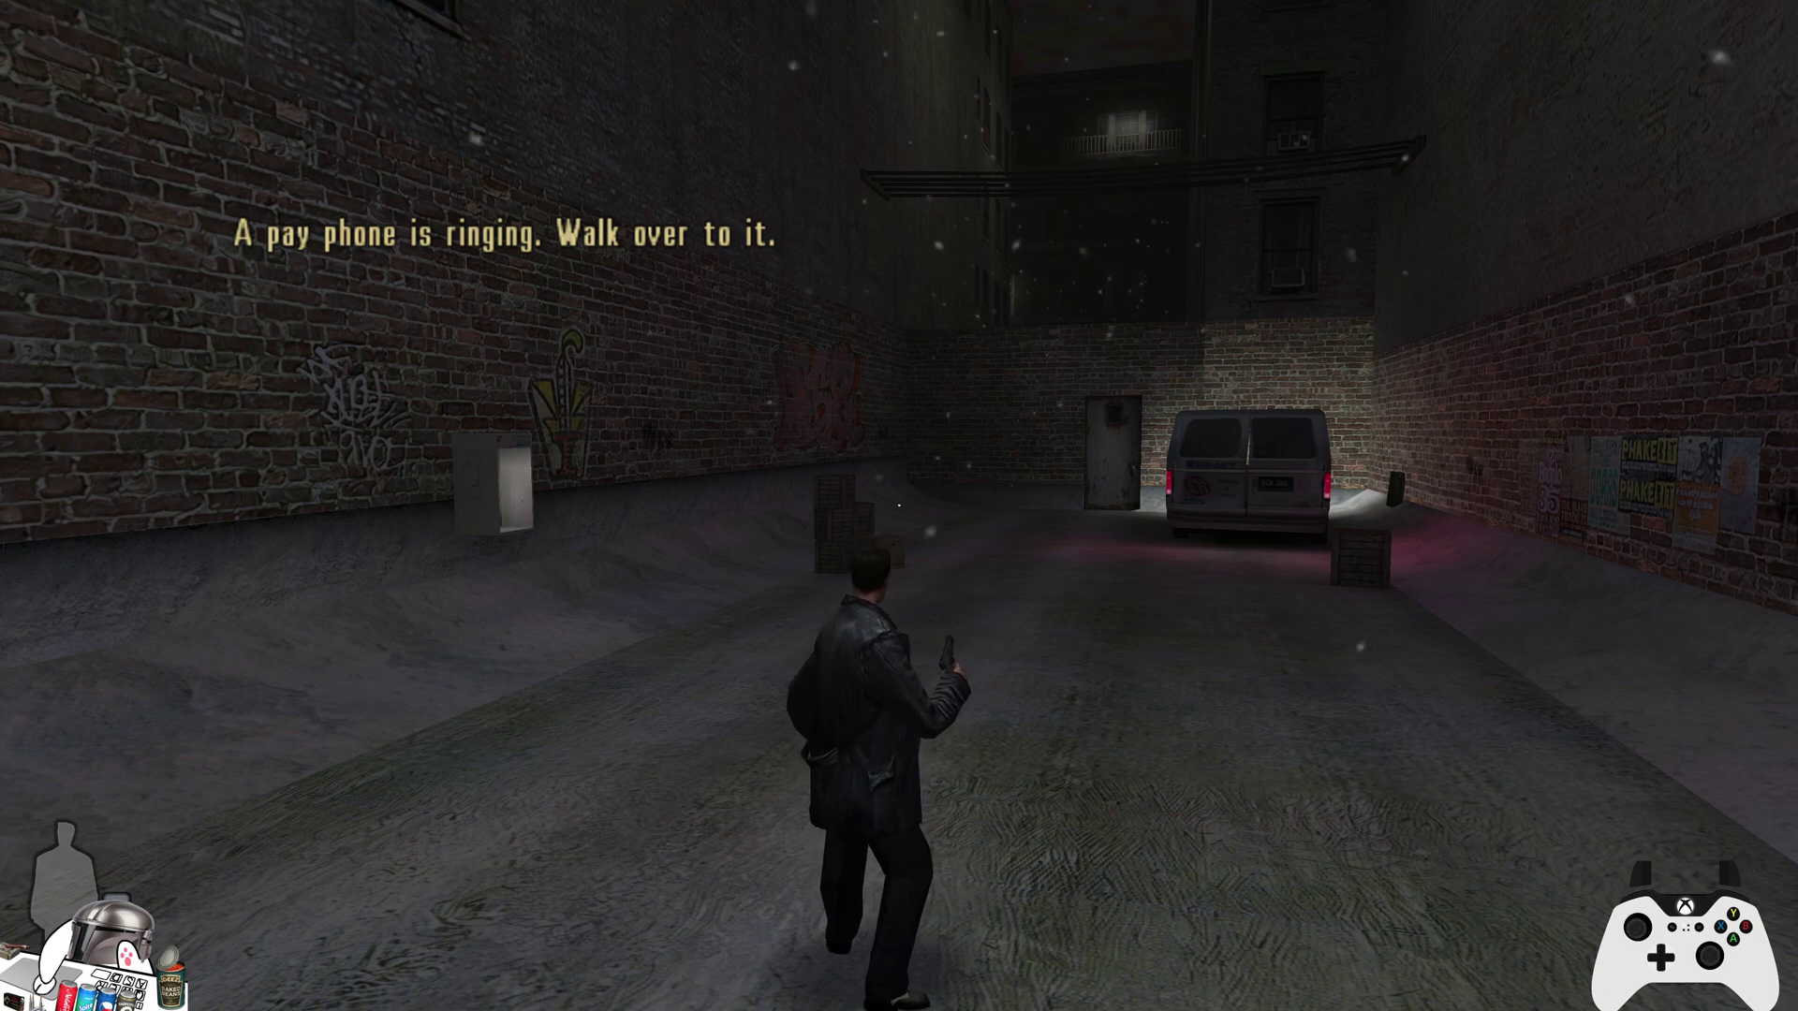
key(w)
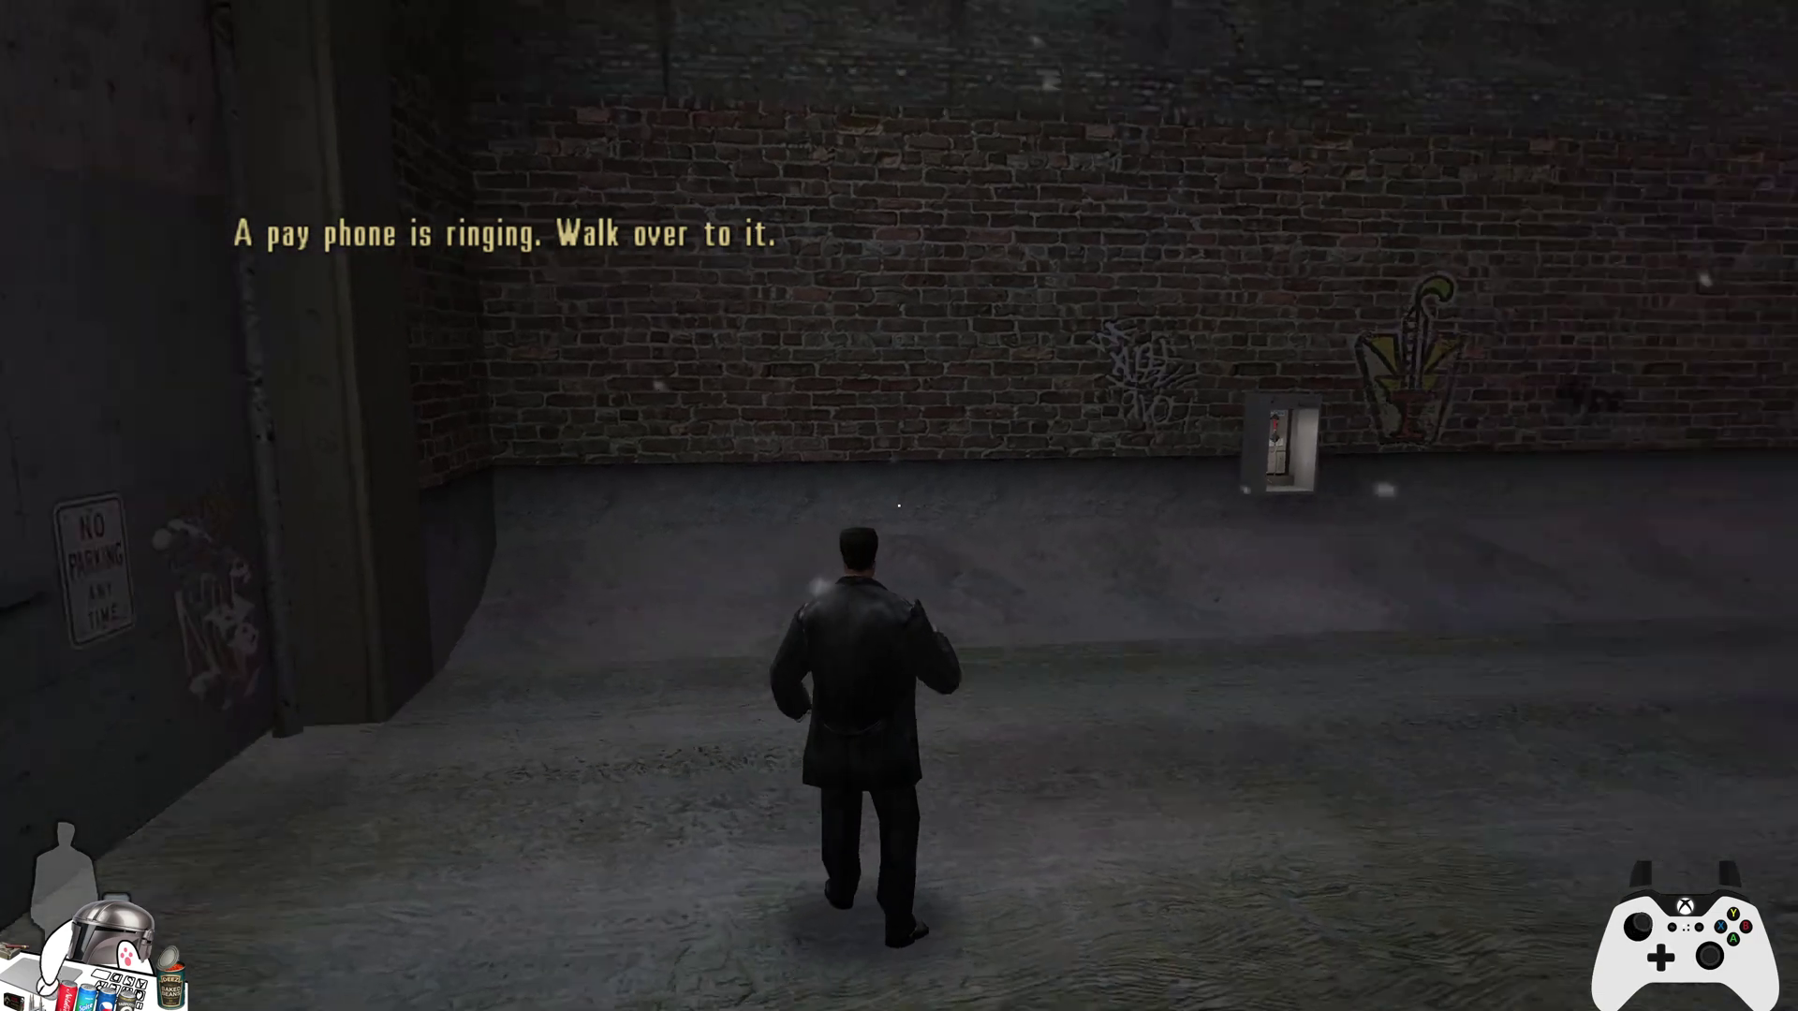
key(w)
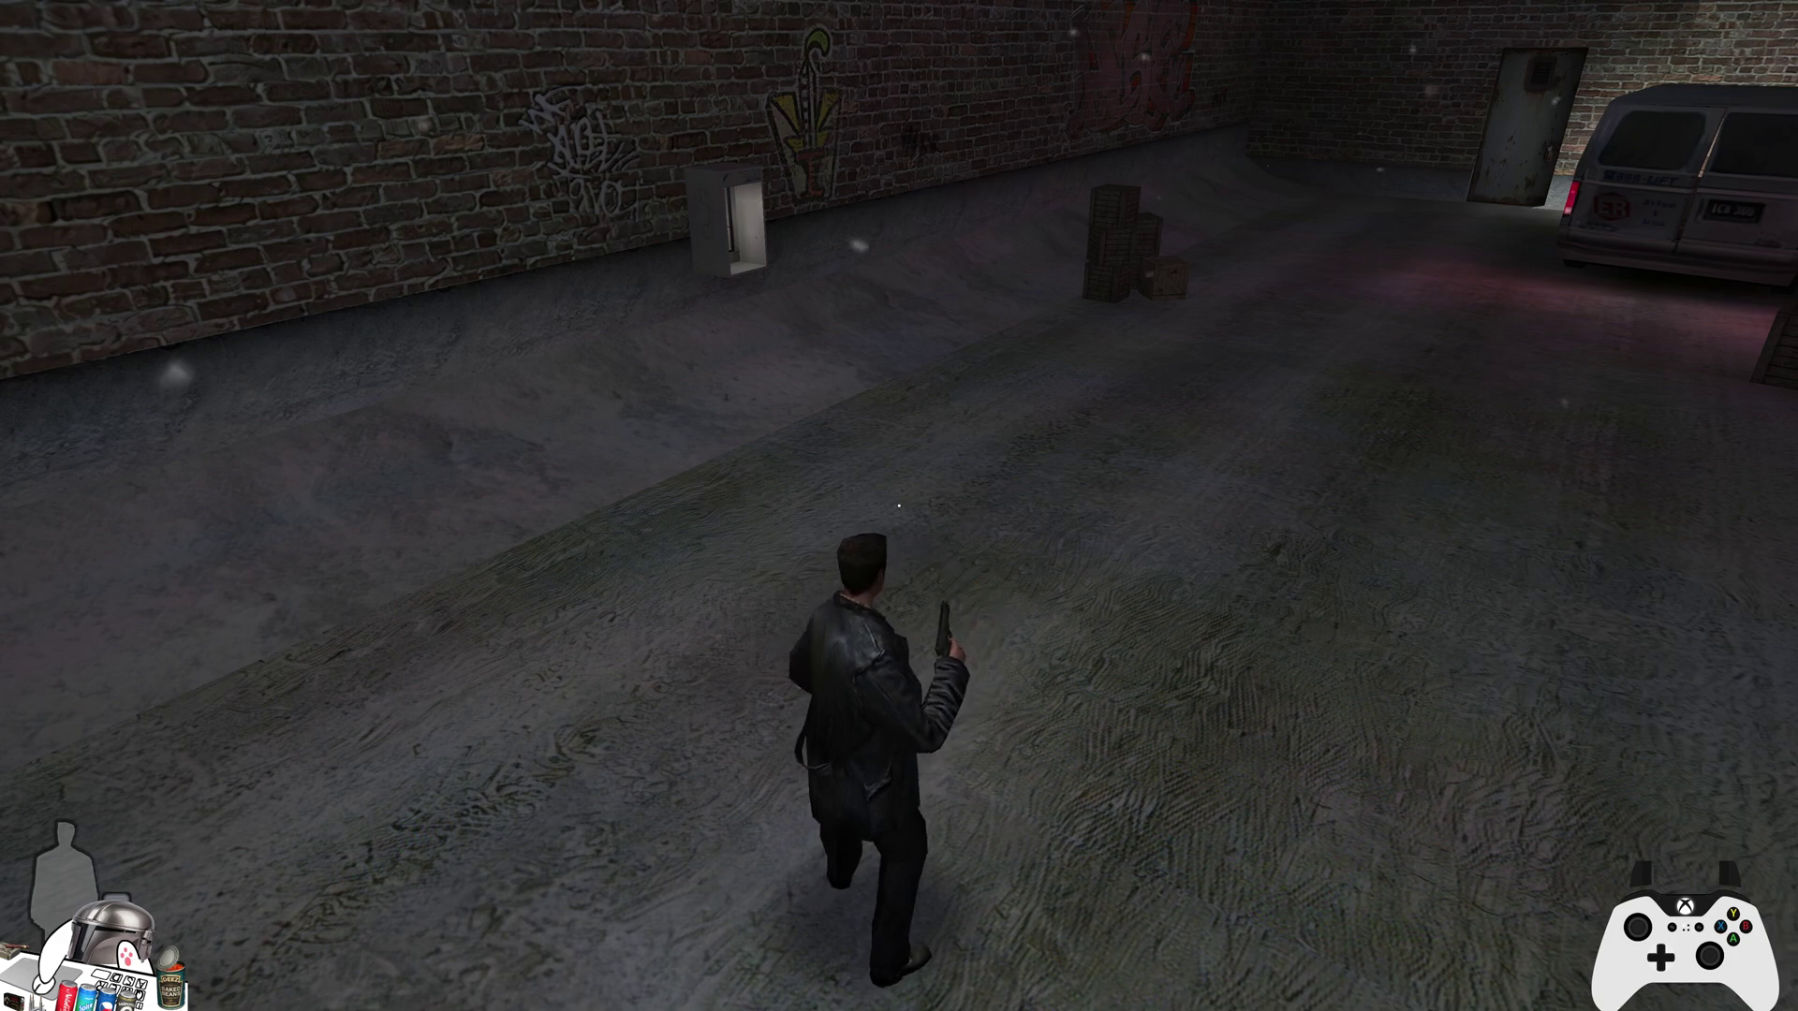
Step: Leave the tutorial for the main menu and start the Kung Fu Introduction
key(Escape)
click(643, 434)
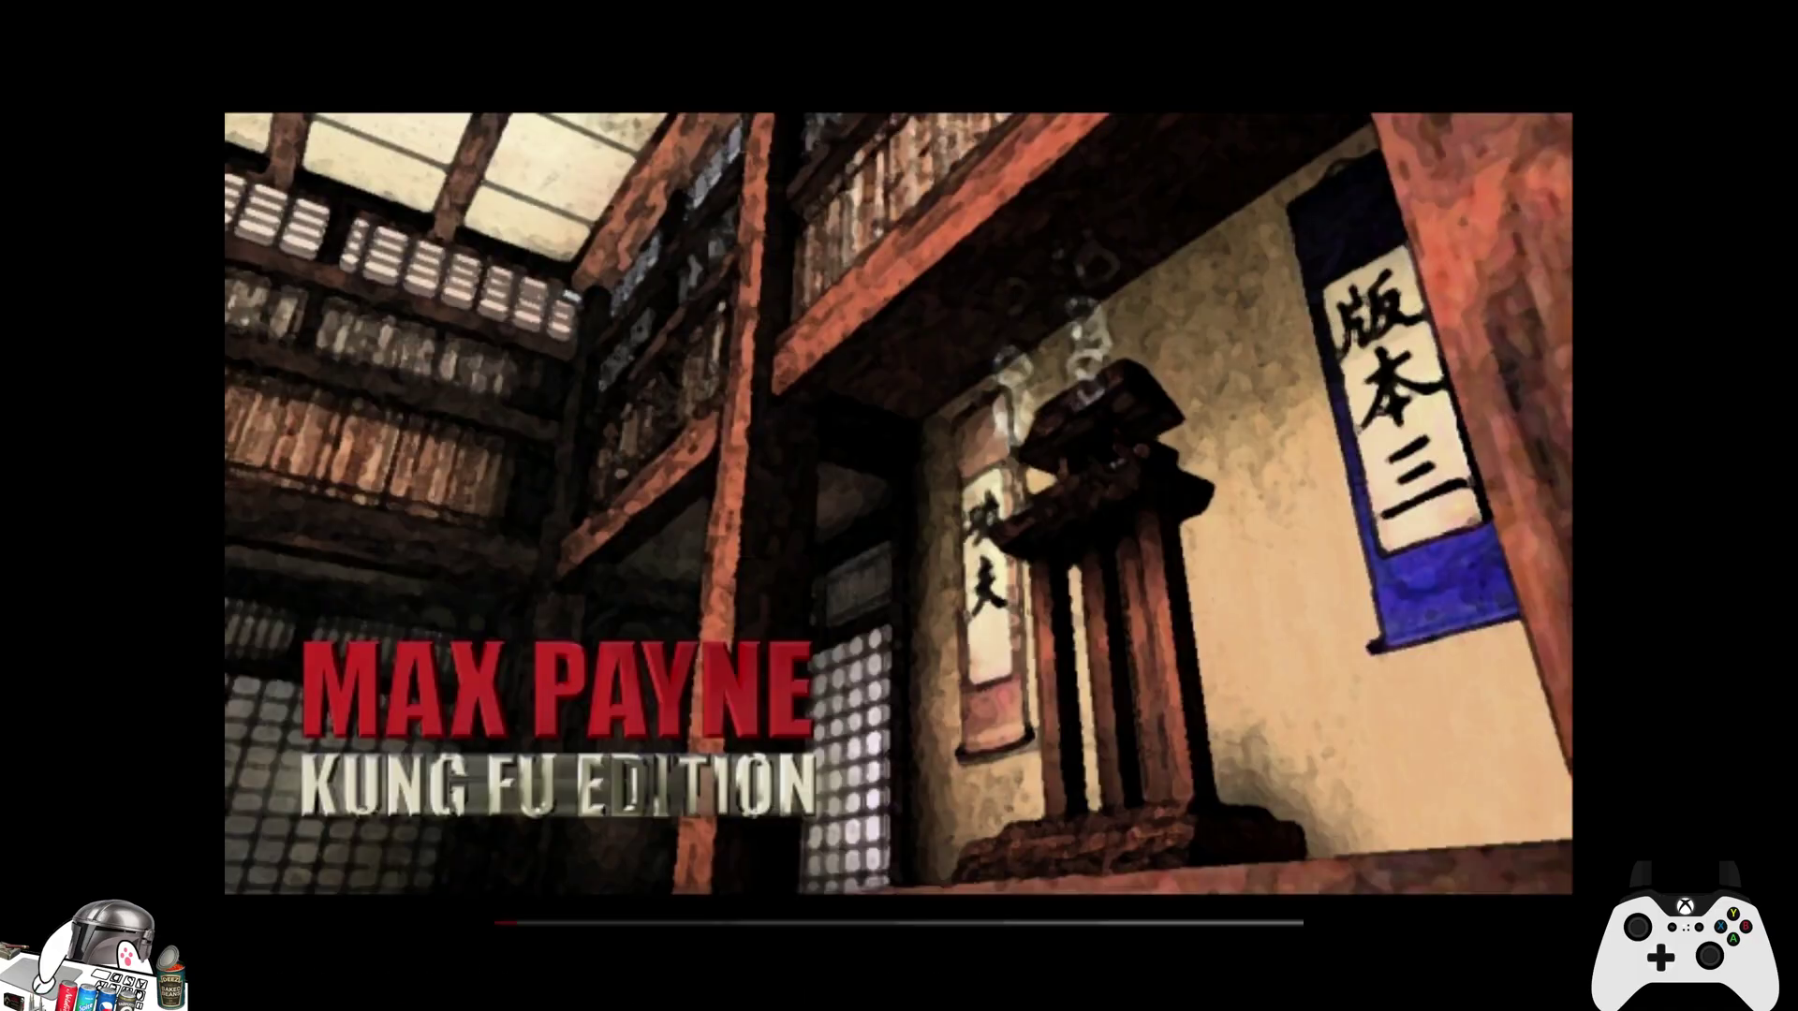